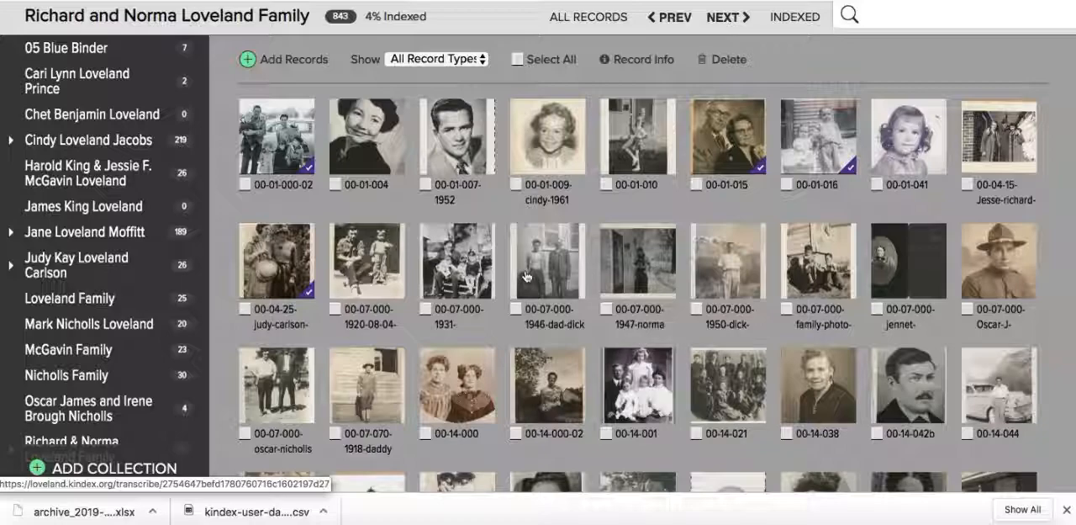
- Expand the collections holding 219, 189 and 26 records to view their sub-collections
{"action": "scroll", "coordinate": [554, 244], "scroll_direction": "down", "scroll_amount": 10}
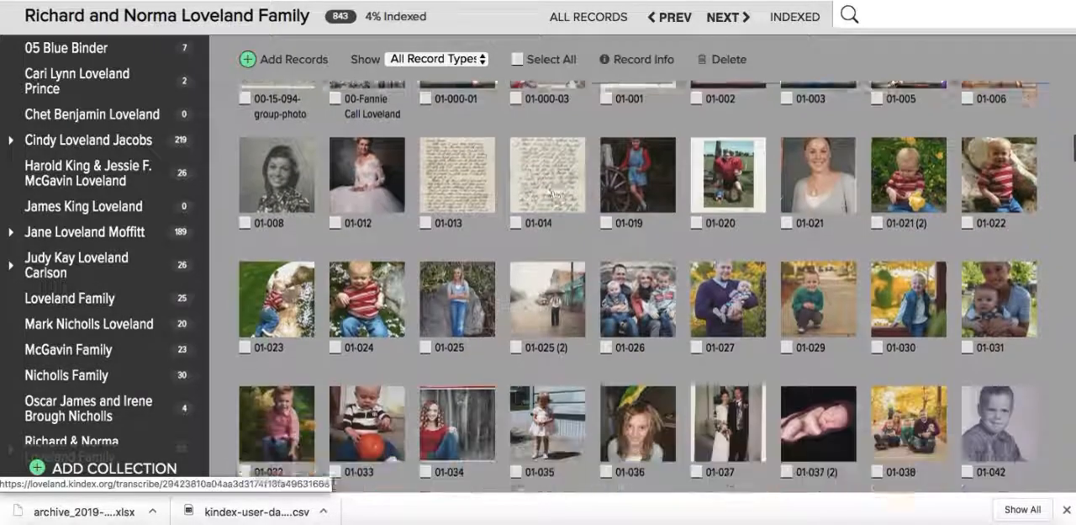
{"action": "scroll", "coordinate": [554, 194], "scroll_direction": "up", "scroll_amount": 10}
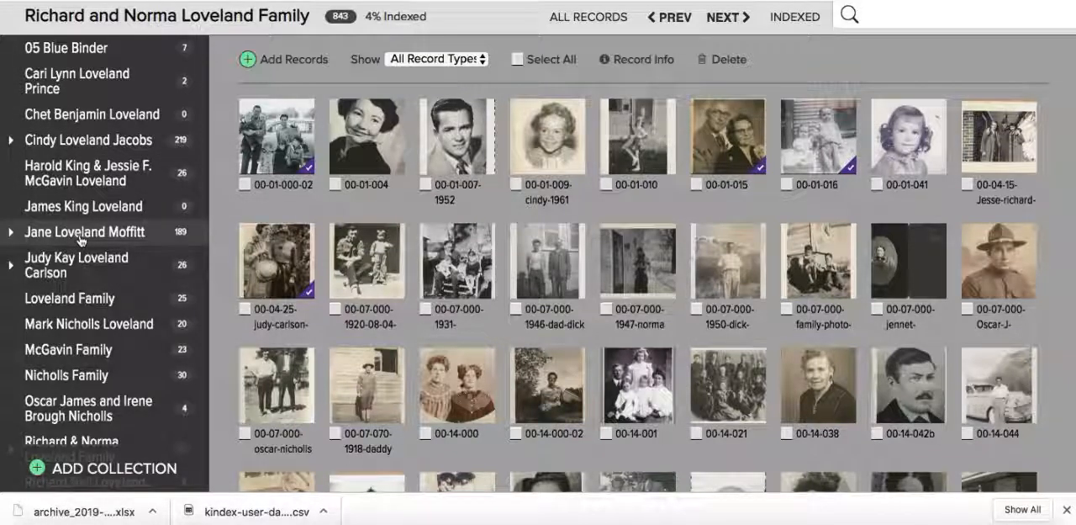
{"action": "left_click", "coordinate": [10, 140]}
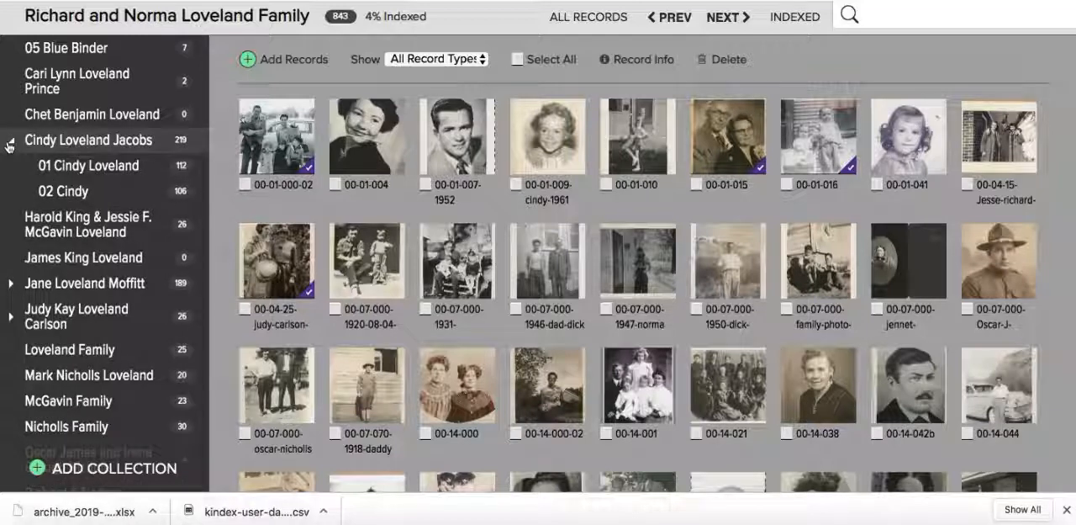
{"action": "left_click", "coordinate": [10, 284]}
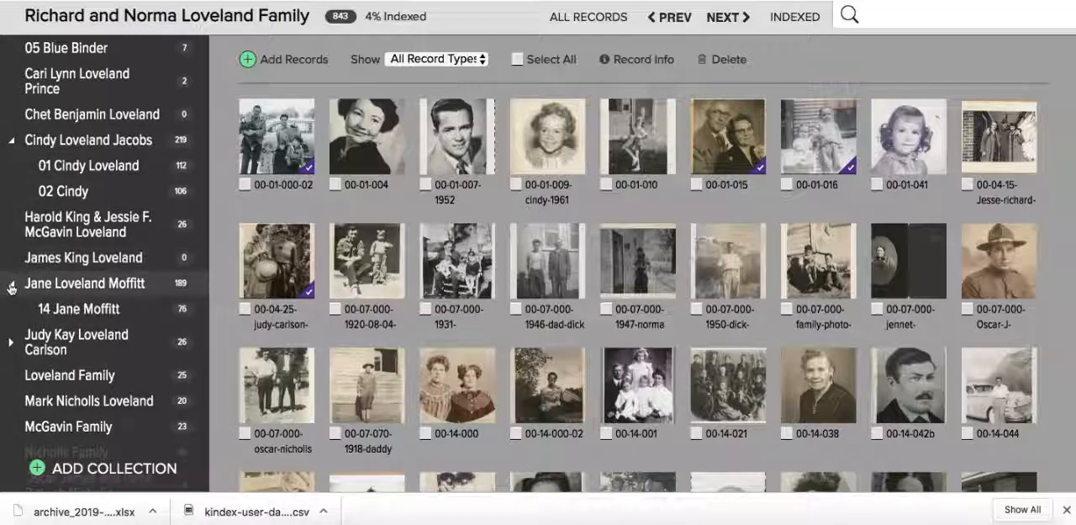
{"action": "left_click", "coordinate": [10, 342]}
{"action": "scroll", "coordinate": [108, 340], "scroll_direction": "down", "scroll_amount": 5}
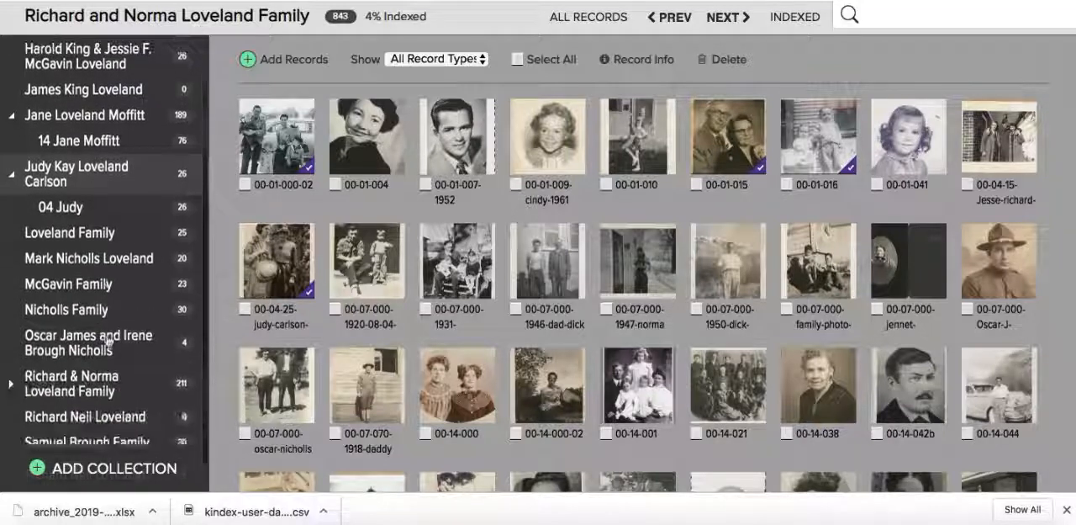
{"action": "scroll", "coordinate": [108, 340], "scroll_direction": "up", "scroll_amount": 5}
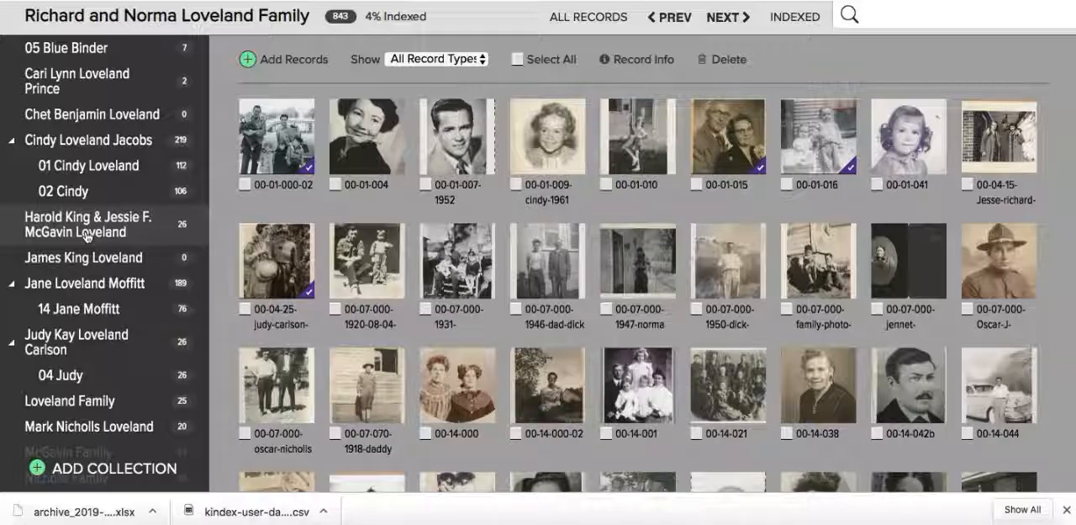
- Open the collection with 189 records and look through its photos and documents
{"action": "left_click", "coordinate": [83, 285]}
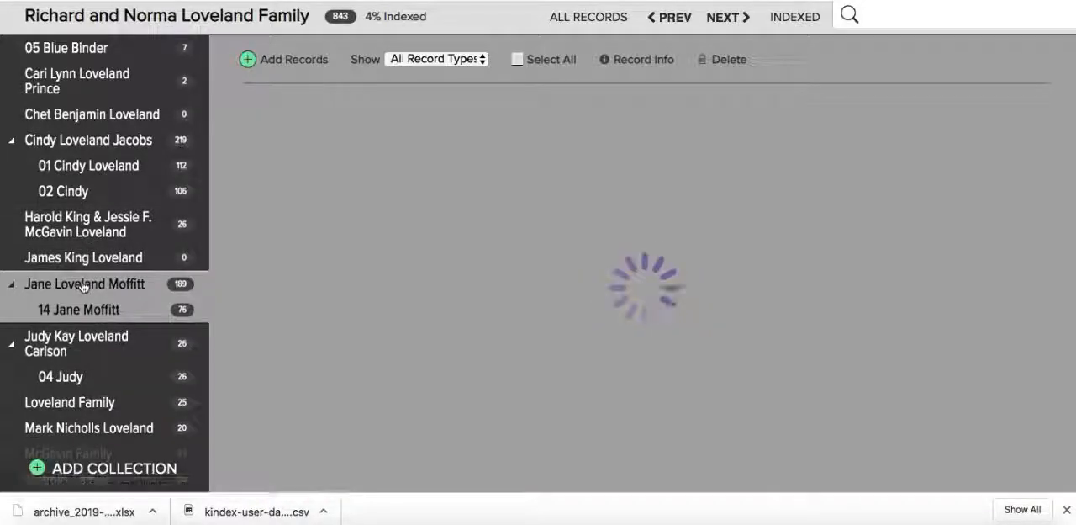
{"action": "scroll", "coordinate": [477, 266], "scroll_direction": "down", "scroll_amount": 5}
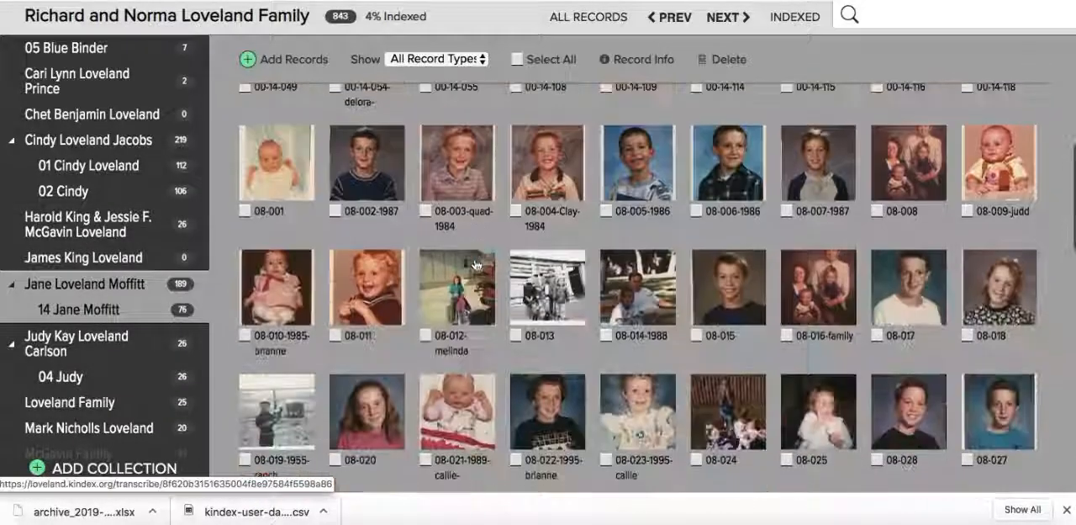
{"action": "scroll", "coordinate": [475, 266], "scroll_direction": "down", "scroll_amount": 7}
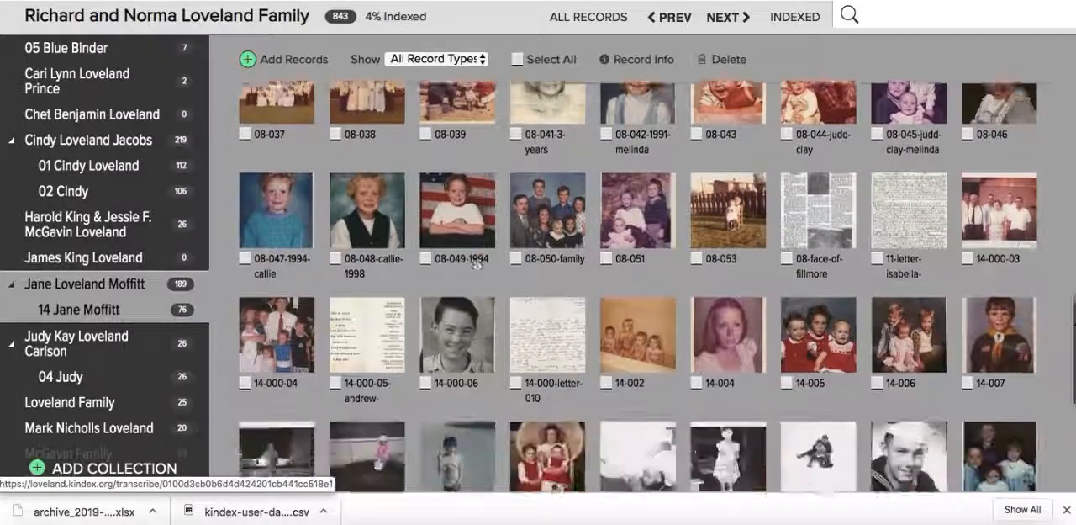
{"action": "scroll", "coordinate": [476, 264], "scroll_direction": "down", "scroll_amount": 10}
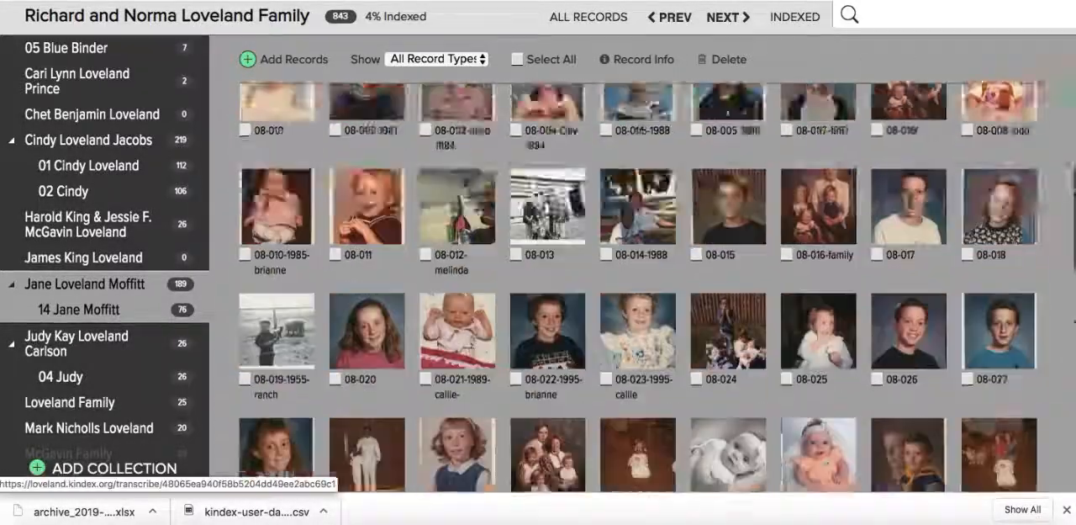
{"action": "scroll", "coordinate": [477, 264], "scroll_direction": "up", "scroll_amount": 5}
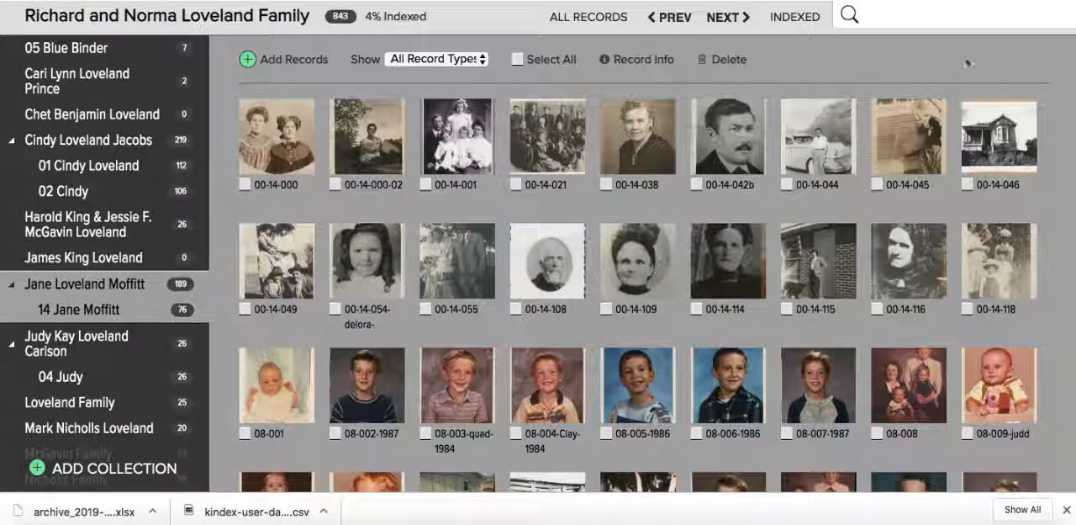
- Clear the collection filter and look through the records of the whole archive
{"action": "left_click", "coordinate": [927, 24]}
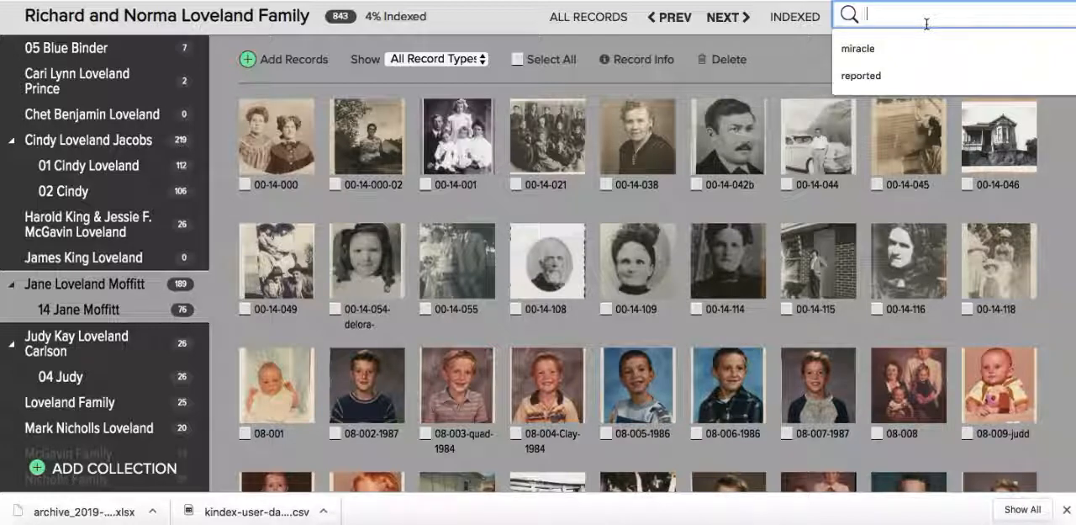
{"action": "left_click", "coordinate": [91, 292]}
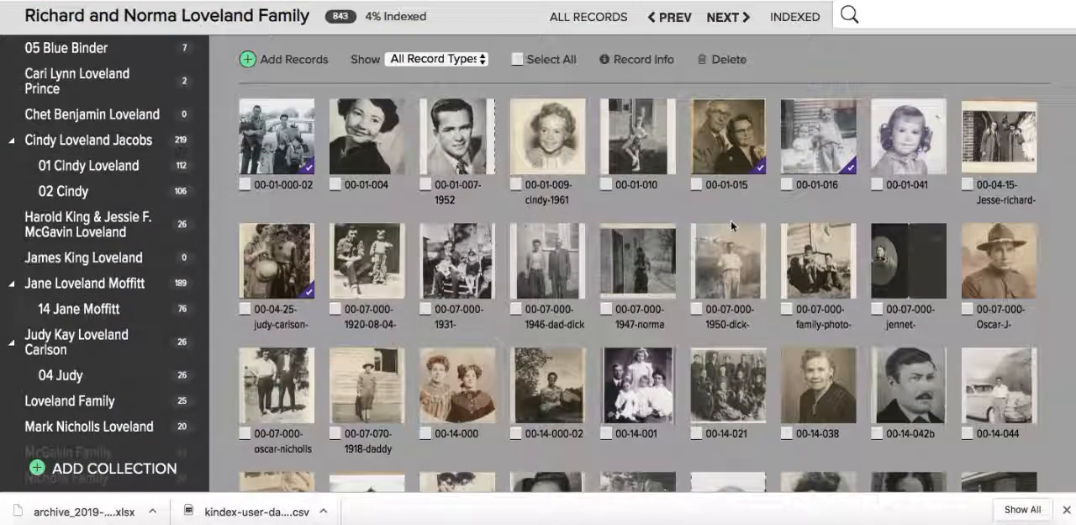
{"action": "scroll", "coordinate": [542, 439], "scroll_direction": "down", "scroll_amount": 10}
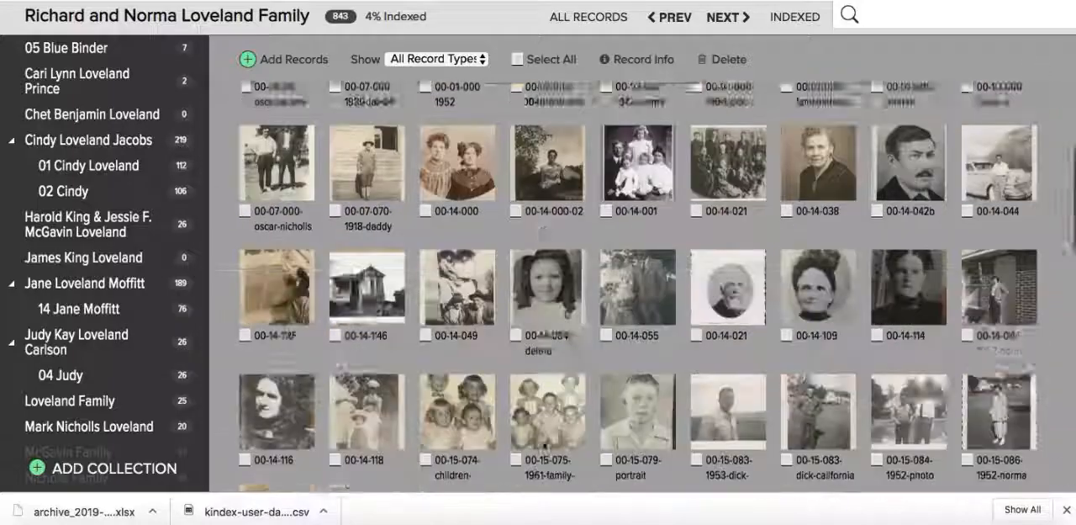
{"action": "scroll", "coordinate": [543, 440], "scroll_direction": "up", "scroll_amount": 10}
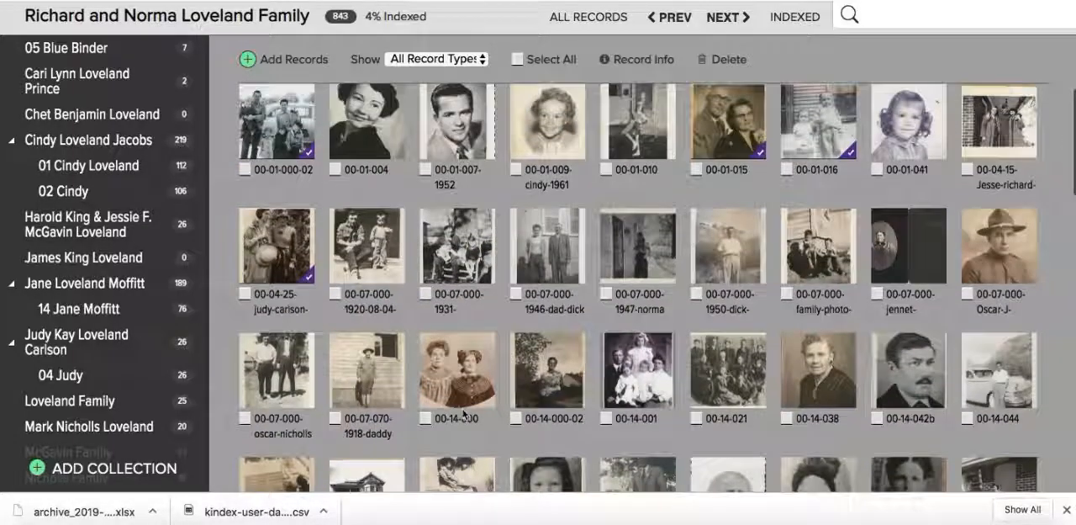
{"action": "scroll", "coordinate": [425, 355], "scroll_direction": "down", "scroll_amount": 2}
{"action": "scroll", "coordinate": [429, 355], "scroll_direction": "up", "scroll_amount": 3}
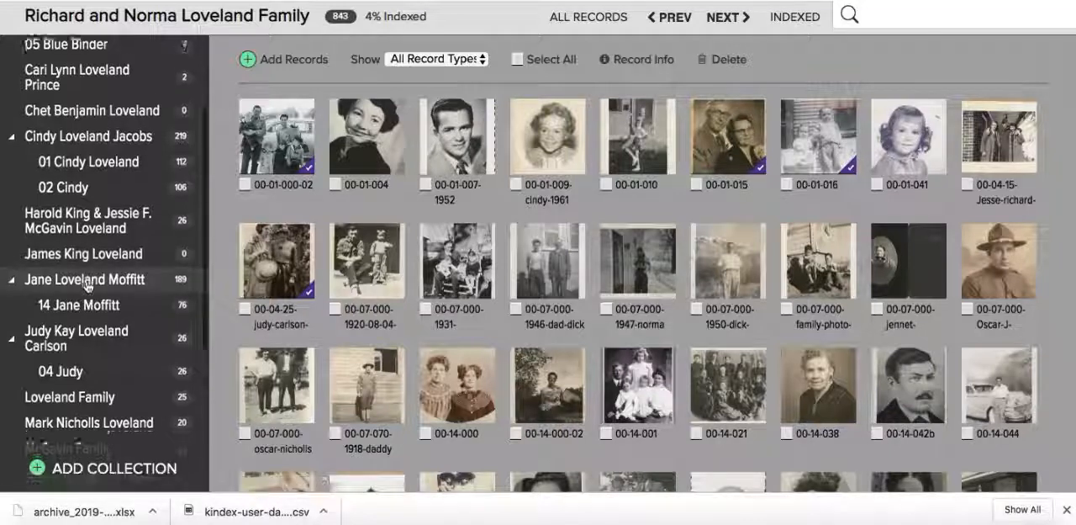
- Expand the 211-record family collection and open the record 05-chicken-fruit-salad from its 07 Mom's Originals sub-collection
{"action": "scroll", "coordinate": [88, 287], "scroll_direction": "down", "scroll_amount": 5}
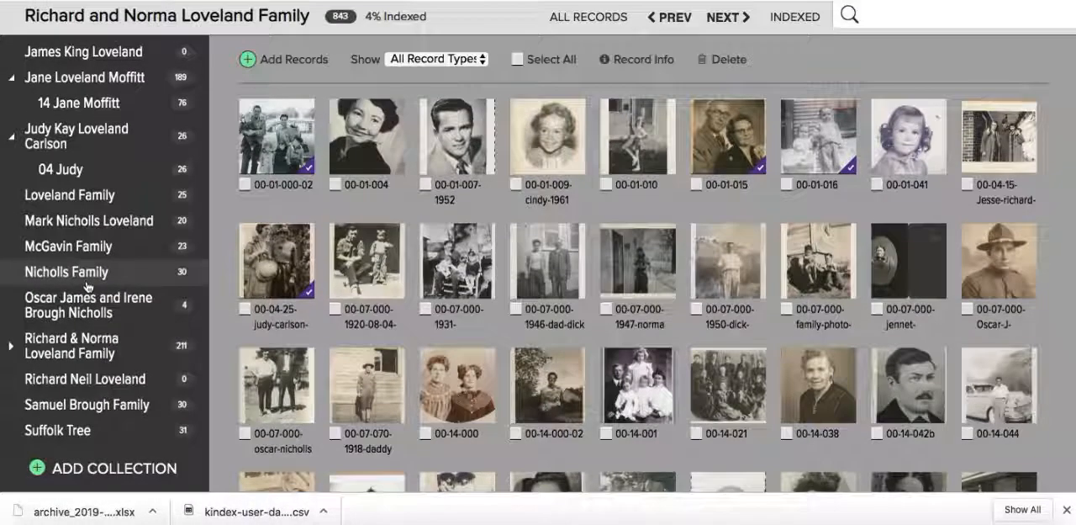
{"action": "left_click", "coordinate": [12, 344]}
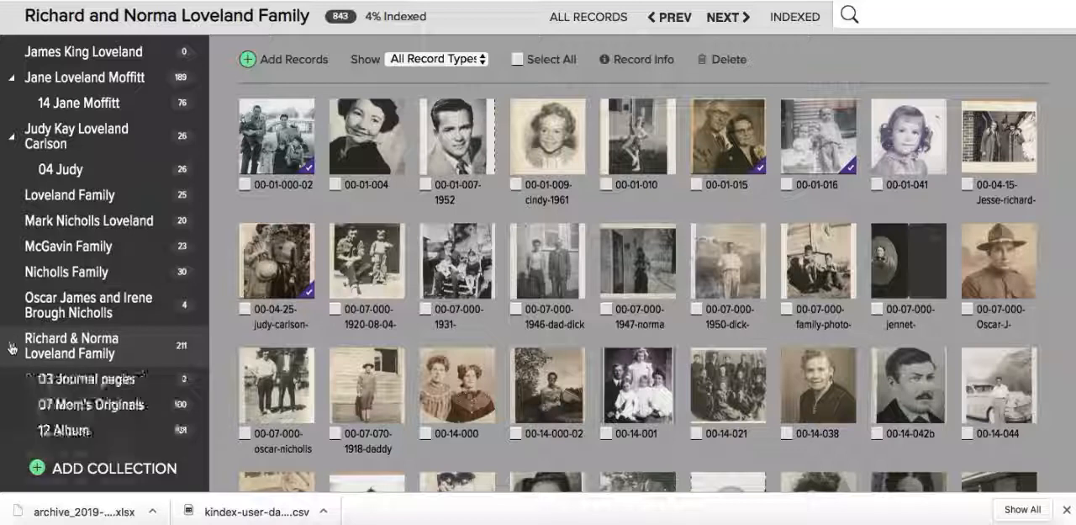
{"action": "scroll", "coordinate": [99, 330], "scroll_direction": "down", "scroll_amount": 2}
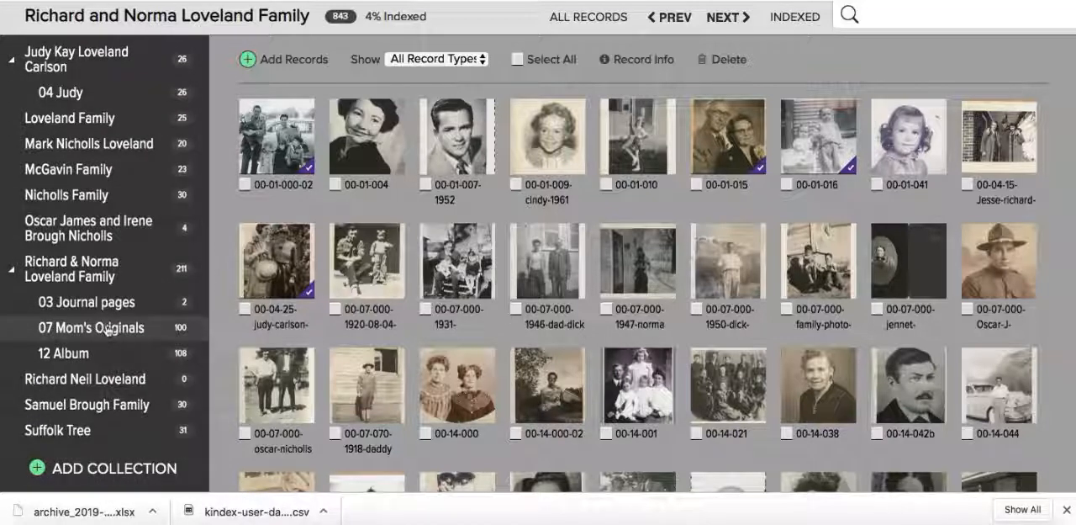
{"action": "left_click", "coordinate": [100, 329]}
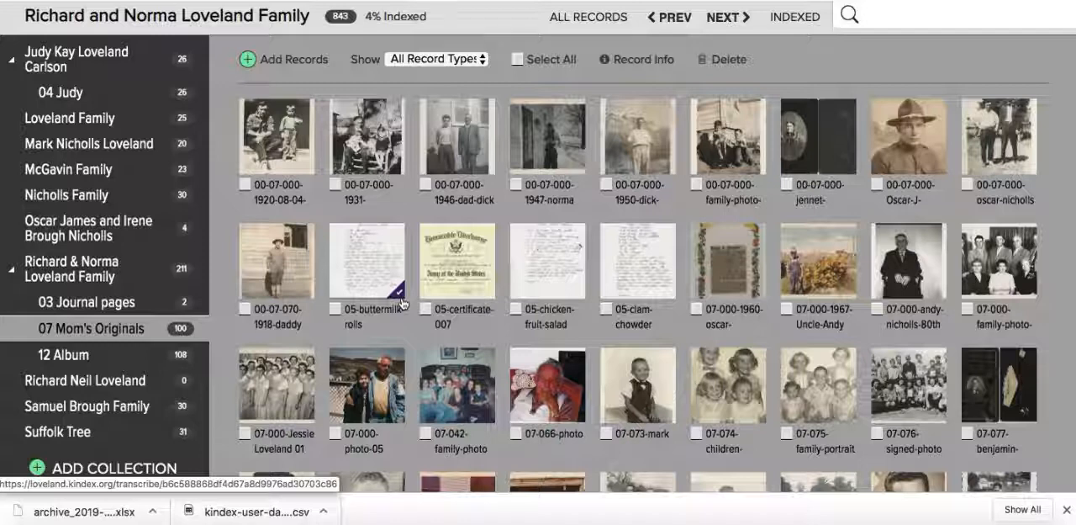
{"action": "left_click", "coordinate": [560, 281]}
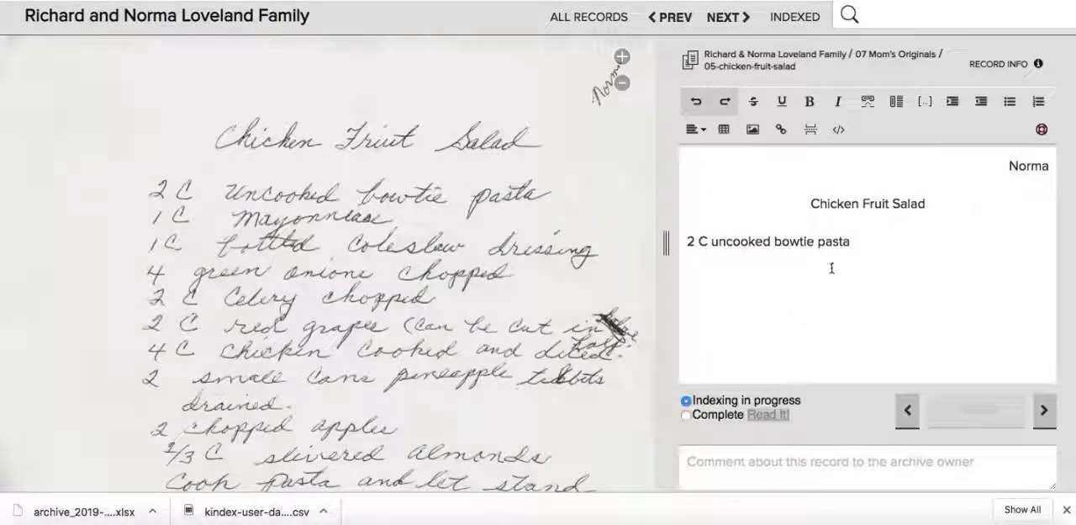
- Add the ingredient line "1 C mayonnaise" below the bowtie pasta line in the transcription
{"action": "left_click", "coordinate": [866, 246]}
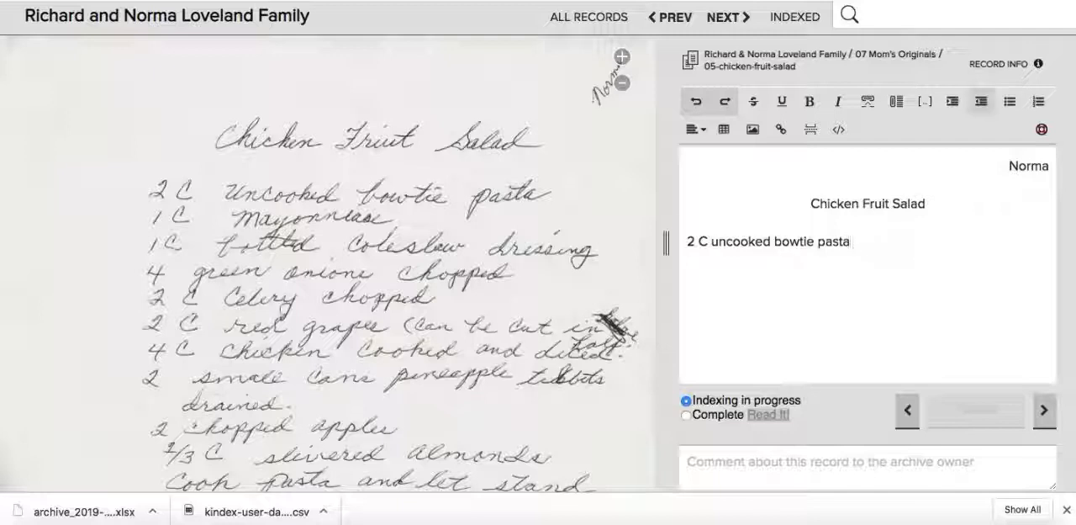
{"action": "type", "text": "1 C"}
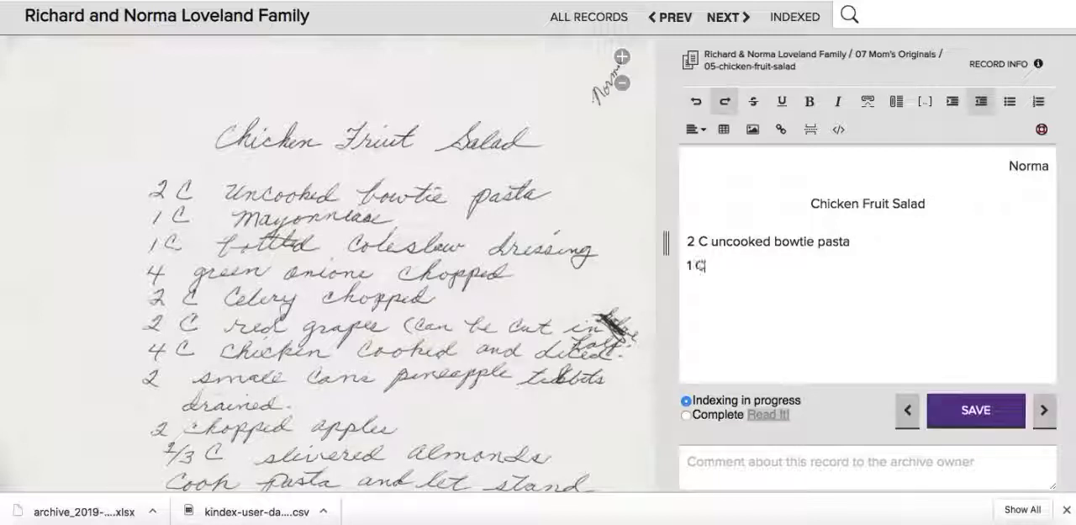
{"action": "type", "text": " mayonnaise"}
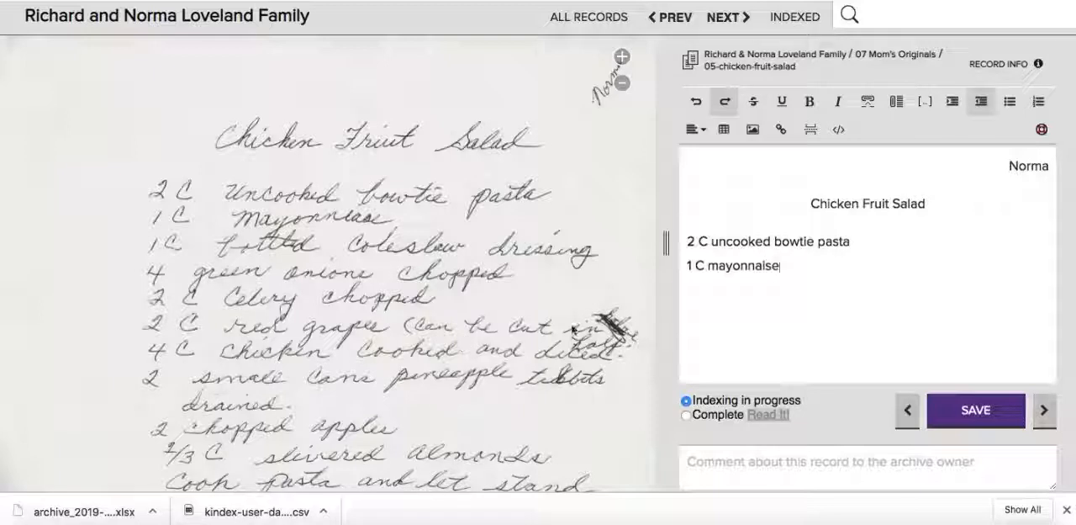
- Transcribe the grapes remark as "(can be cut in halve half)" in a separate paragraph below the mayonnaise line
{"action": "scroll", "coordinate": [588, 290], "scroll_direction": "down", "scroll_amount": 2}
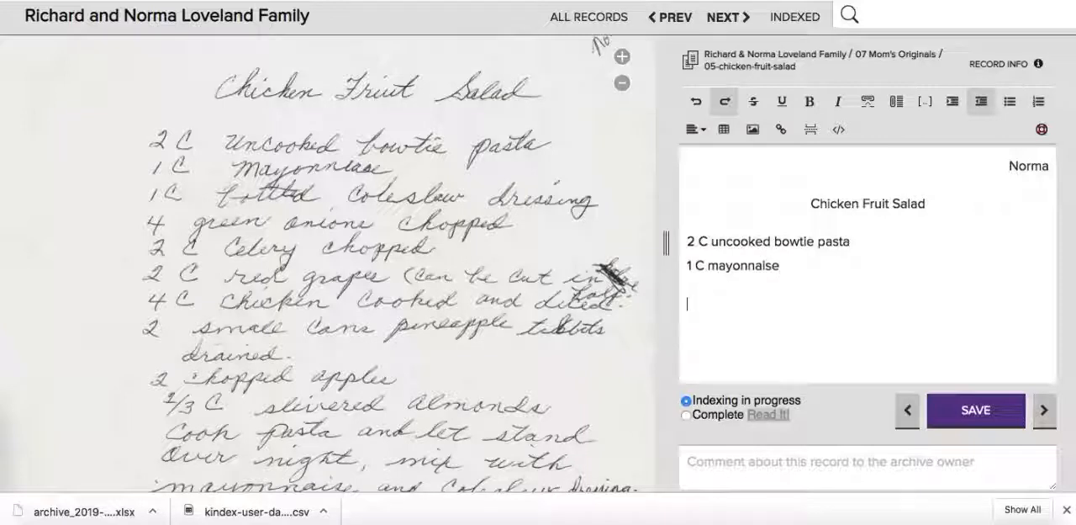
{"action": "type", "text": "an"}
{"action": "type", "text": "can be cut in"}
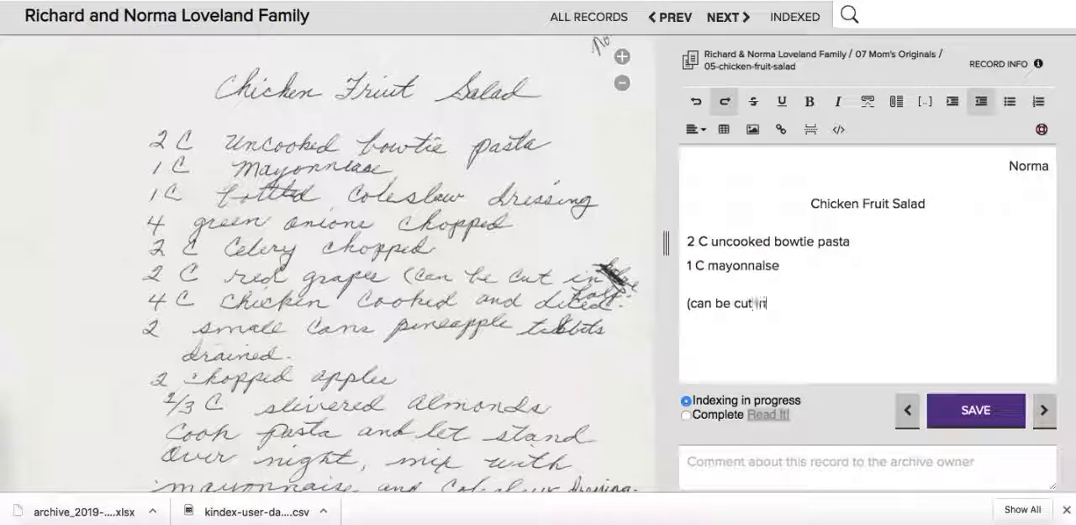
{"action": "type", "text": " halve half"}
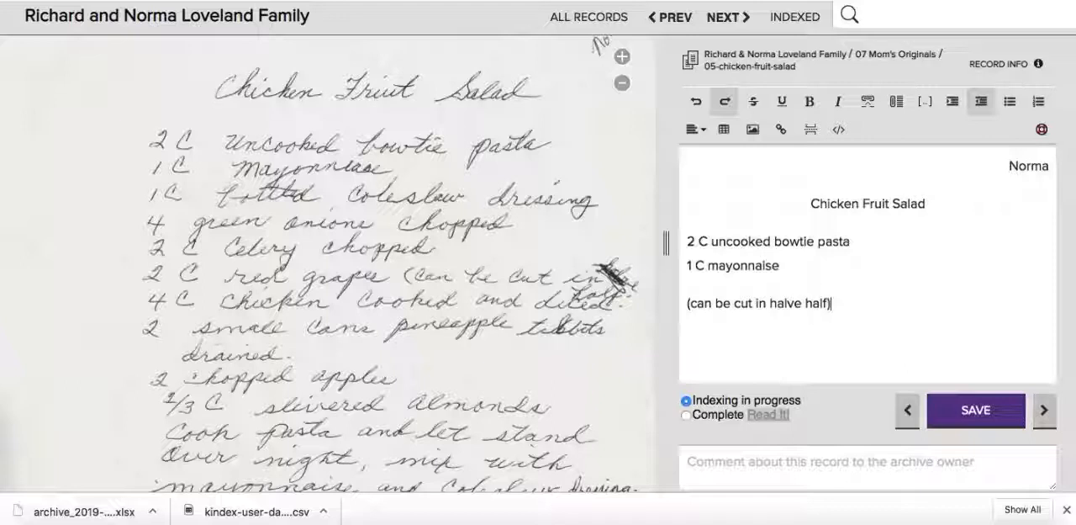
- Strike through the word "halve" in the transcribed remark to match the crossed-out handwriting
{"action": "double_click", "coordinate": [786, 303]}
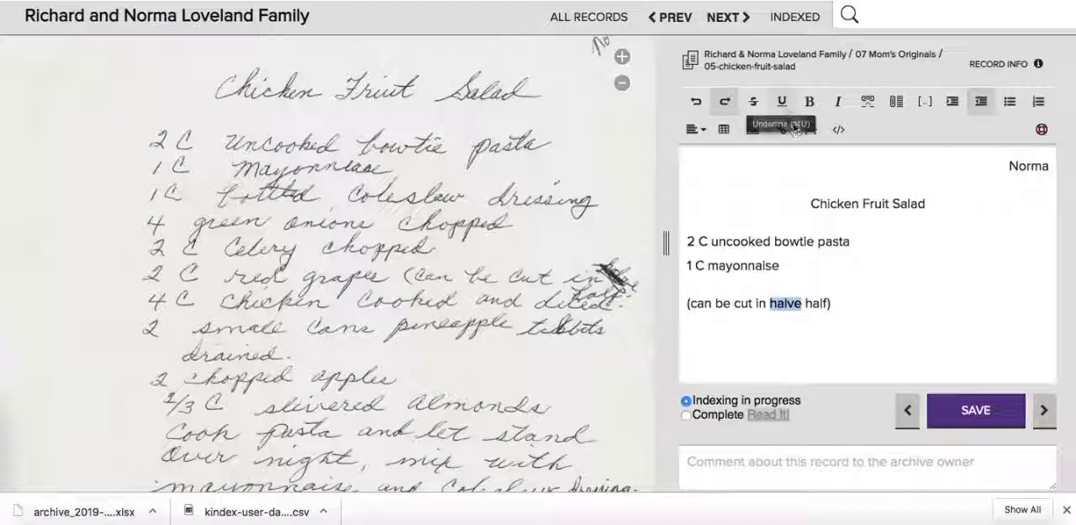
{"action": "left_click", "coordinate": [754, 102]}
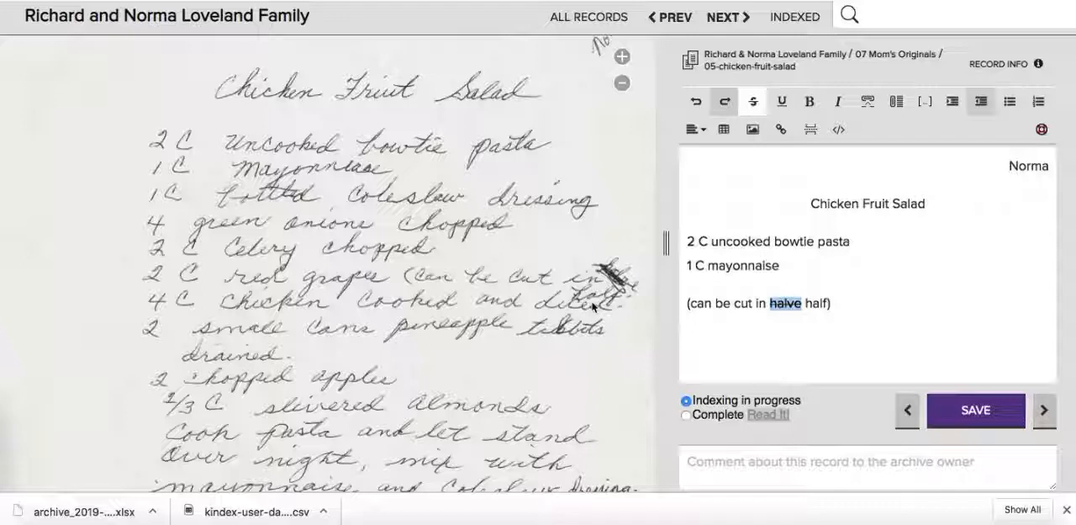
{"action": "left_click", "coordinate": [858, 307]}
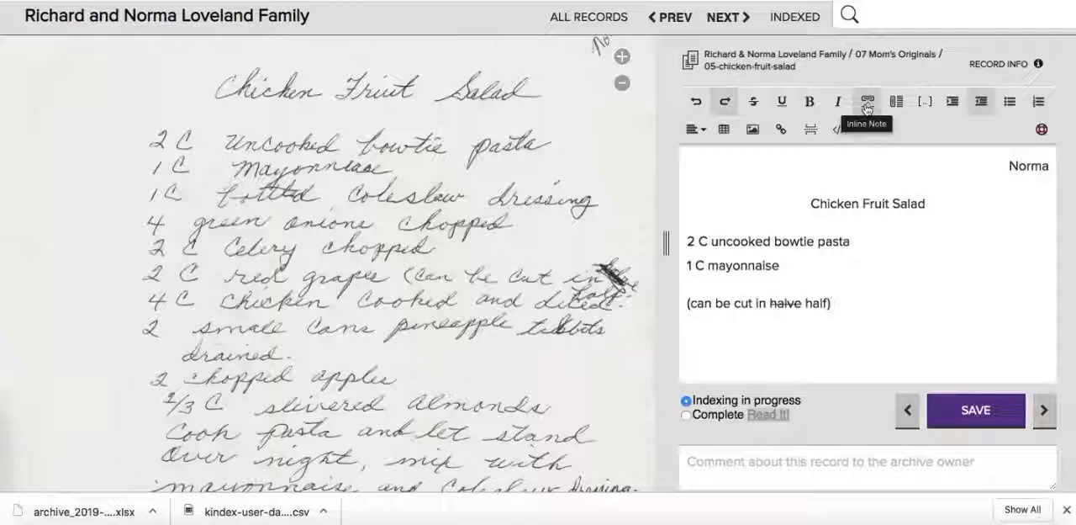
- Try the inline note format on the word "mayonnaise" and remove it again
{"action": "double_click", "coordinate": [739, 266]}
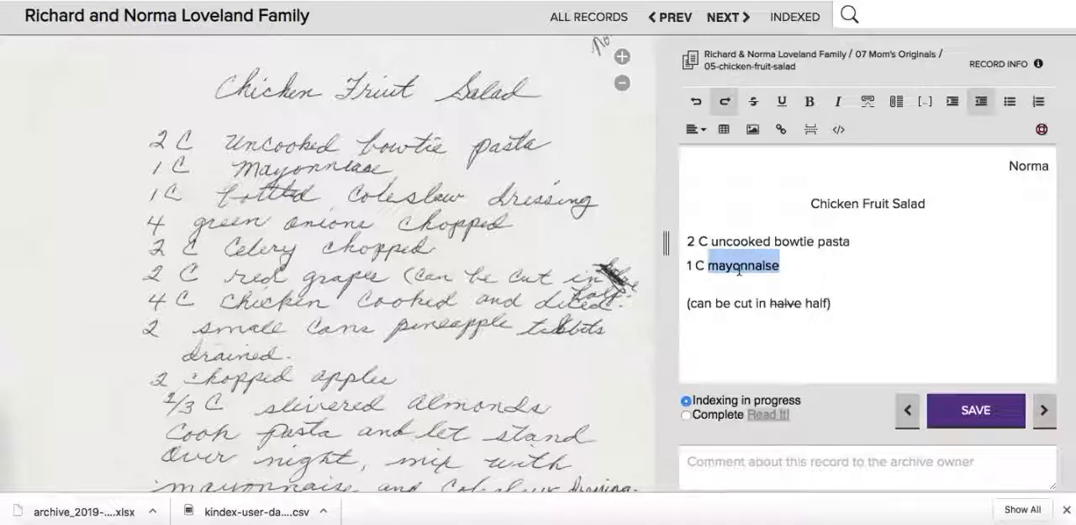
{"action": "left_click", "coordinate": [868, 101]}
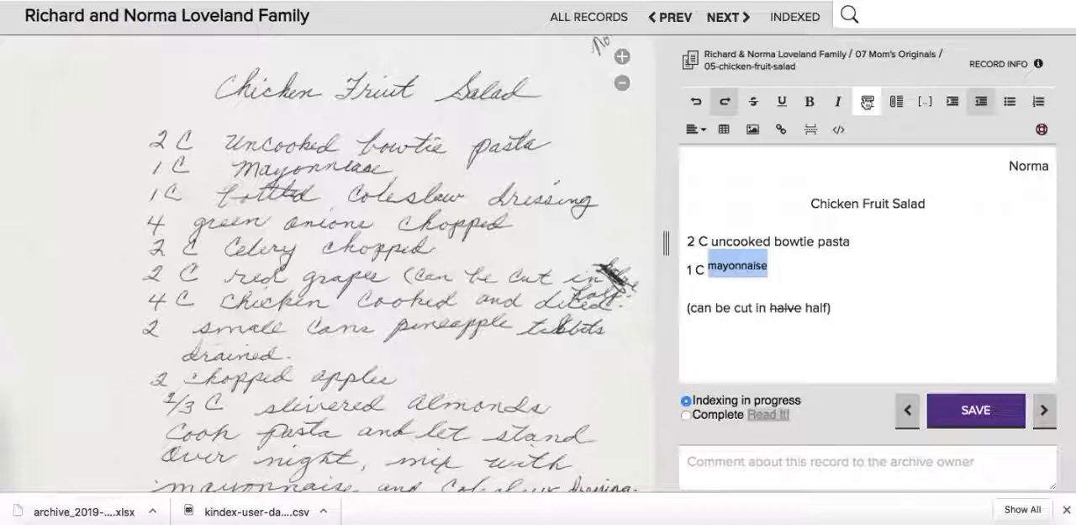
{"action": "left_click", "coordinate": [868, 101]}
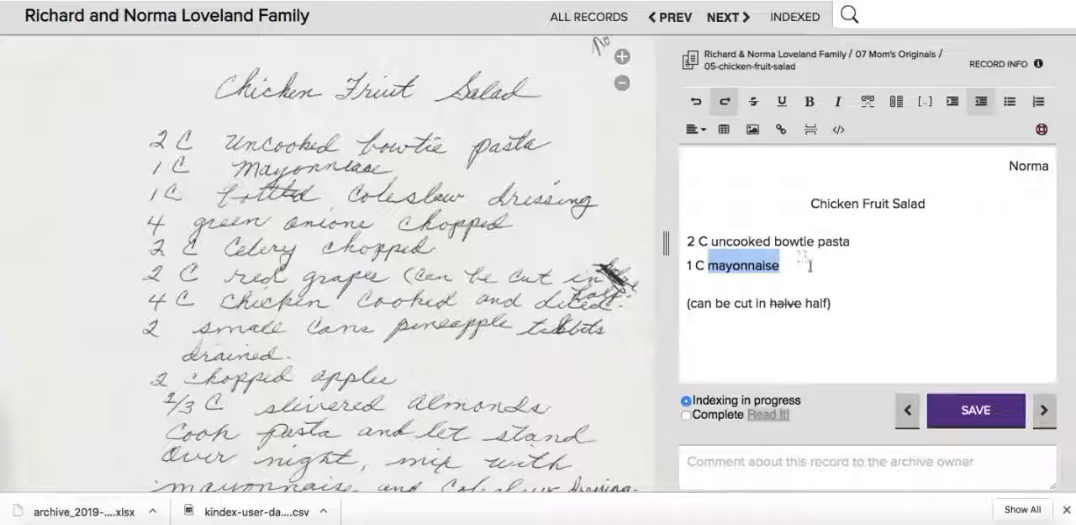
{"action": "left_click", "coordinate": [805, 271]}
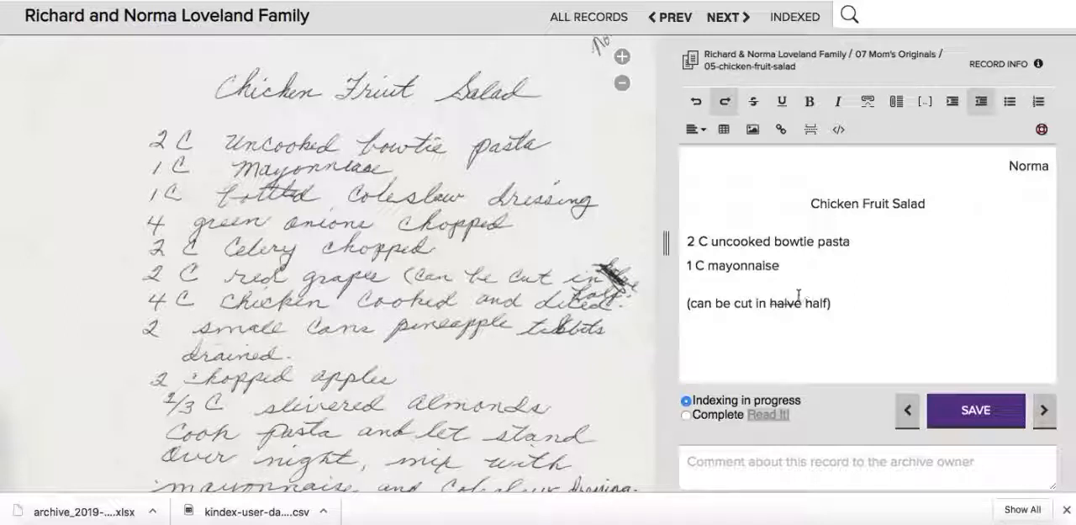
- Try the bracketed-ellipsis mark before the struck-through word "halve" and remove it again
{"action": "left_click", "coordinate": [766, 301]}
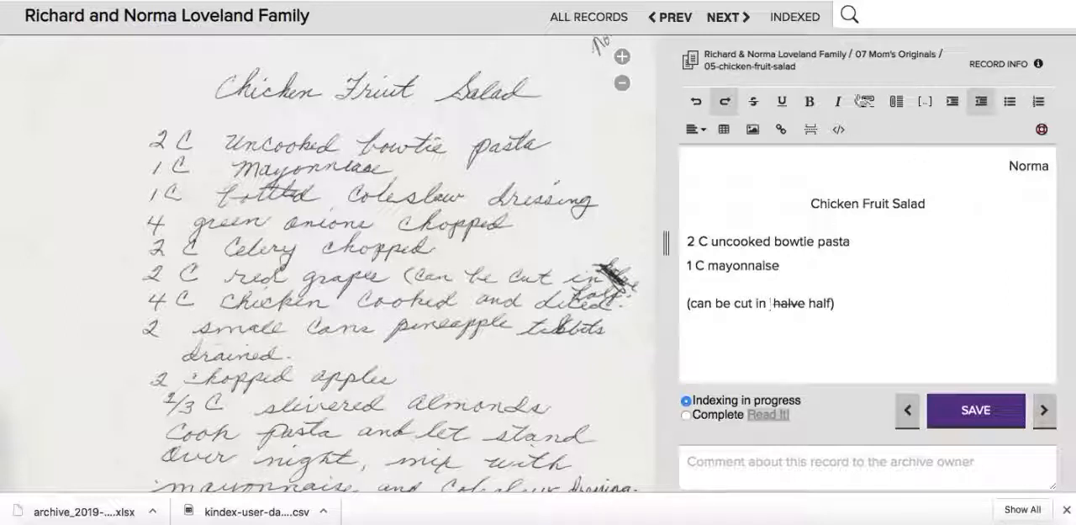
{"action": "left_click", "coordinate": [920, 105]}
{"action": "key", "text": "BackSpace"}
{"action": "key", "text": "BackSpace"}
{"action": "key", "text": "BackSpace"}
{"action": "key", "text": "BackSpace"}
{"action": "key", "text": "BackSpace"}
{"action": "key", "text": "BackSpace"}
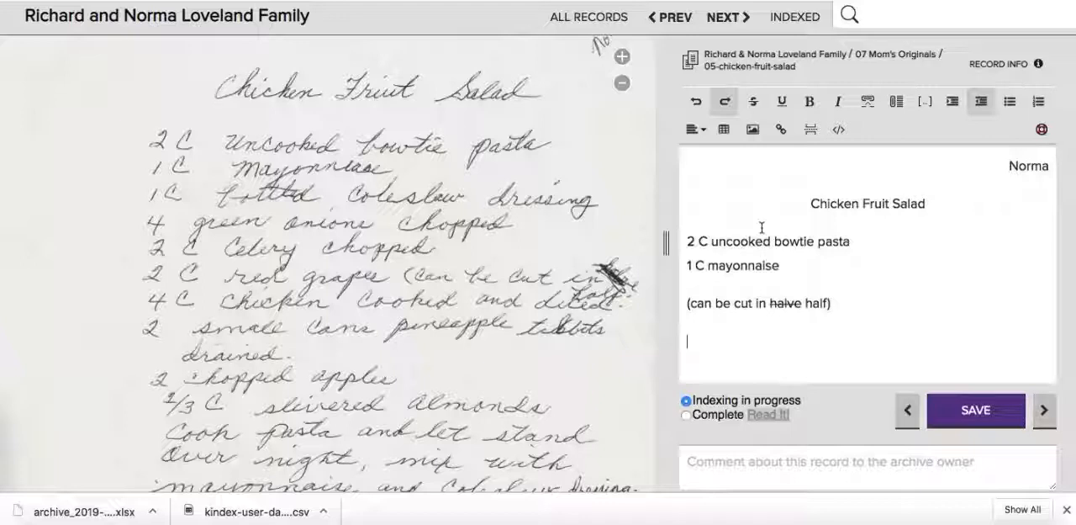
- Insert a 3 × 3 table below the grapes remark, display its options and remove the table again
{"action": "left_click", "coordinate": [724, 132]}
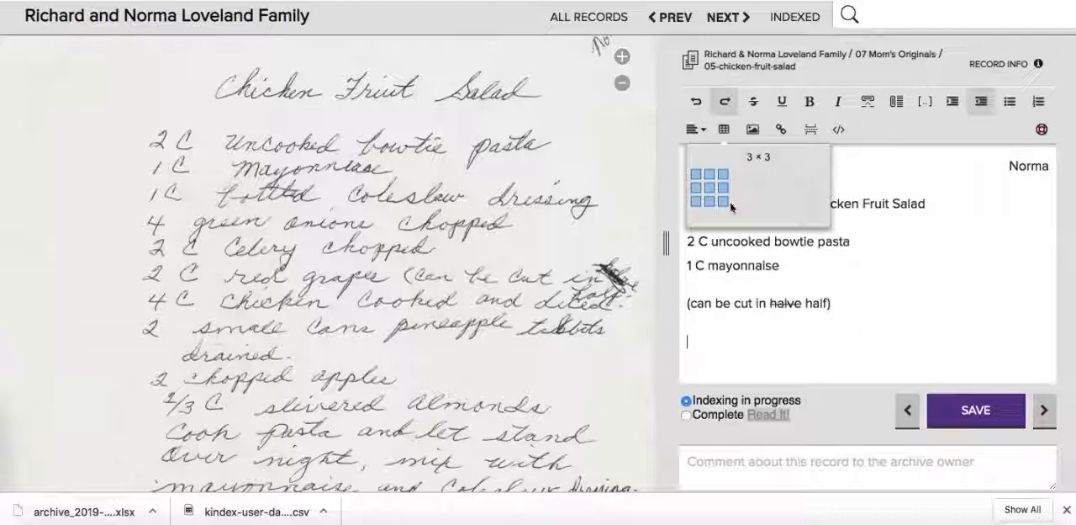
{"action": "left_click", "coordinate": [725, 202]}
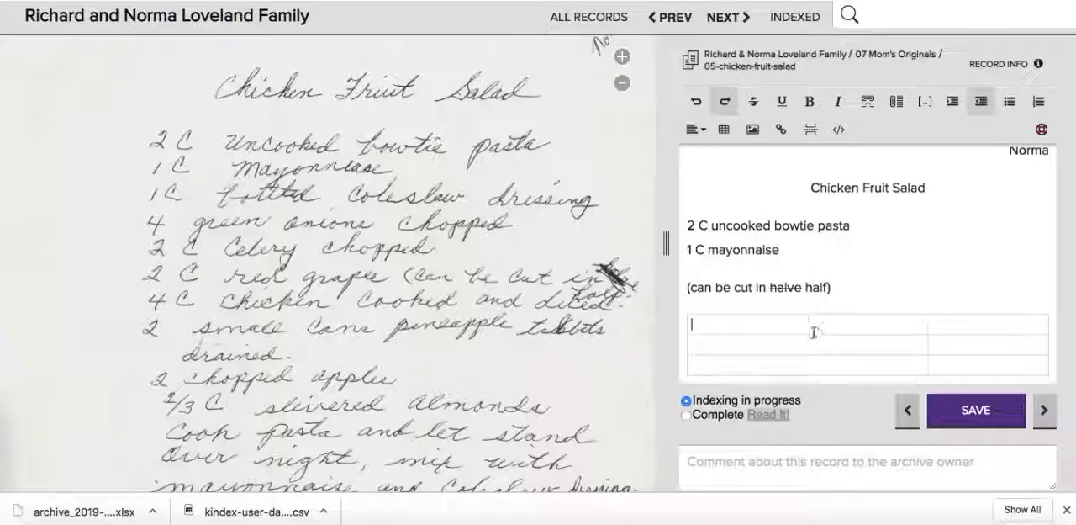
{"action": "left_click_drag", "start_coordinate": [783, 325], "coordinate": [947, 361]}
{"action": "scroll", "coordinate": [875, 346], "scroll_direction": "down", "scroll_amount": 1}
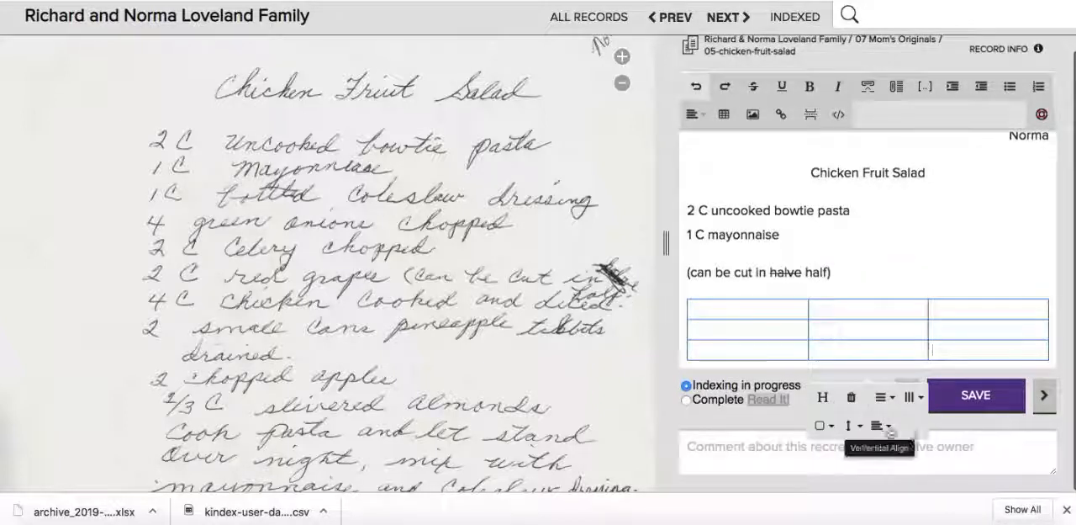
{"action": "left_click", "coordinate": [851, 401]}
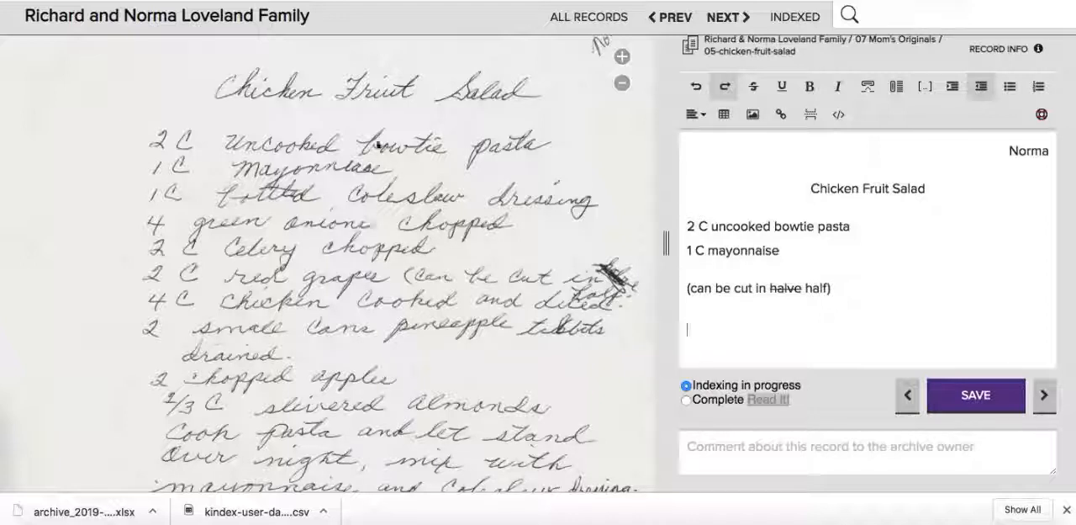
- Insert an image description block below the grapes remark, close the blank line above it and delete the block again
{"action": "left_click", "coordinate": [753, 114]}
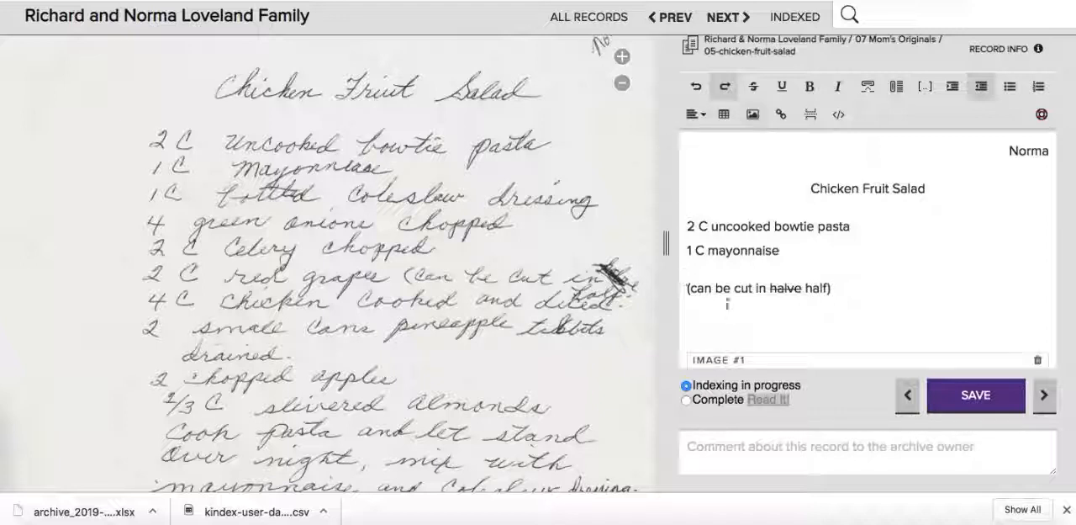
{"action": "scroll", "coordinate": [727, 301], "scroll_direction": "down", "scroll_amount": 1}
{"action": "left_click", "coordinate": [728, 288]}
{"action": "key", "text": "BackSpace"}
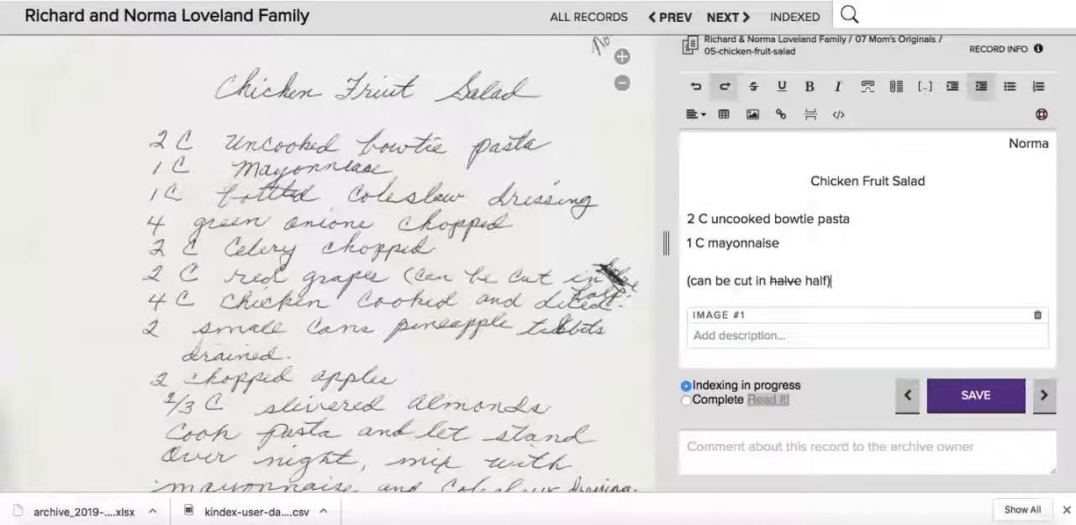
{"action": "left_click", "coordinate": [803, 341]}
{"action": "left_click", "coordinate": [1038, 315]}
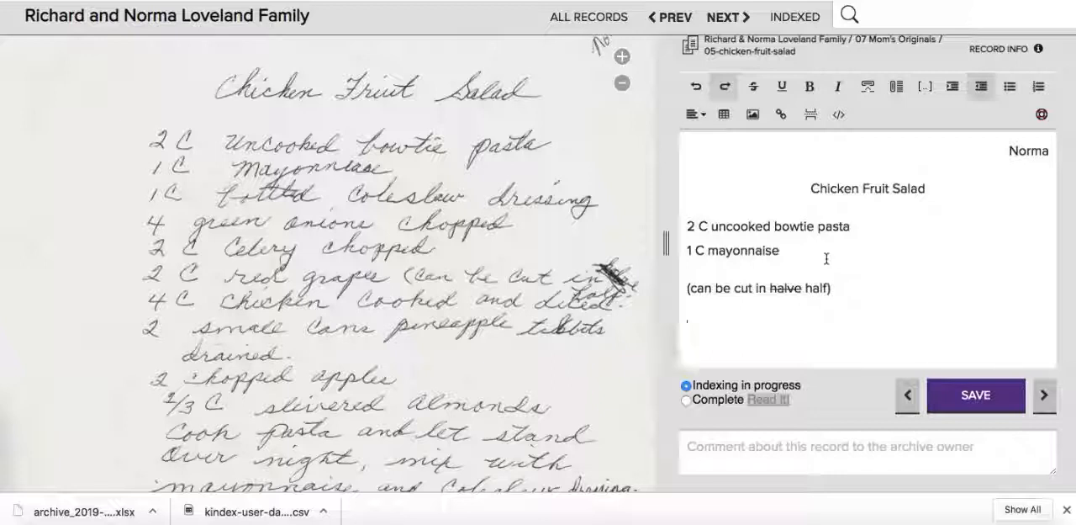
- Add the bracketed cross-reference "[See also Buttermilk Rolls]" in a separate paragraph below the grapes remark
{"action": "type", "text": "[See also"}
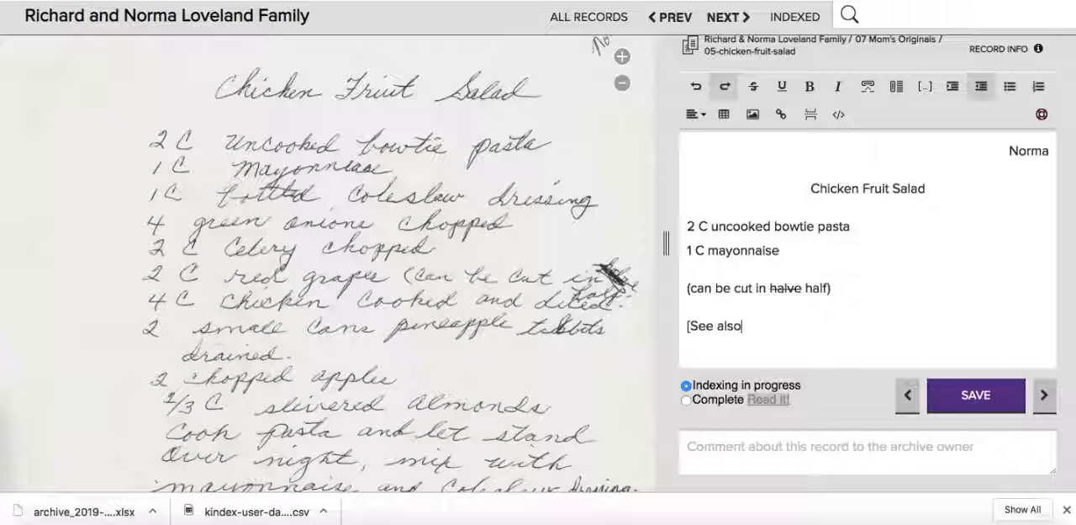
{"action": "type", "text": " Buttermil"}
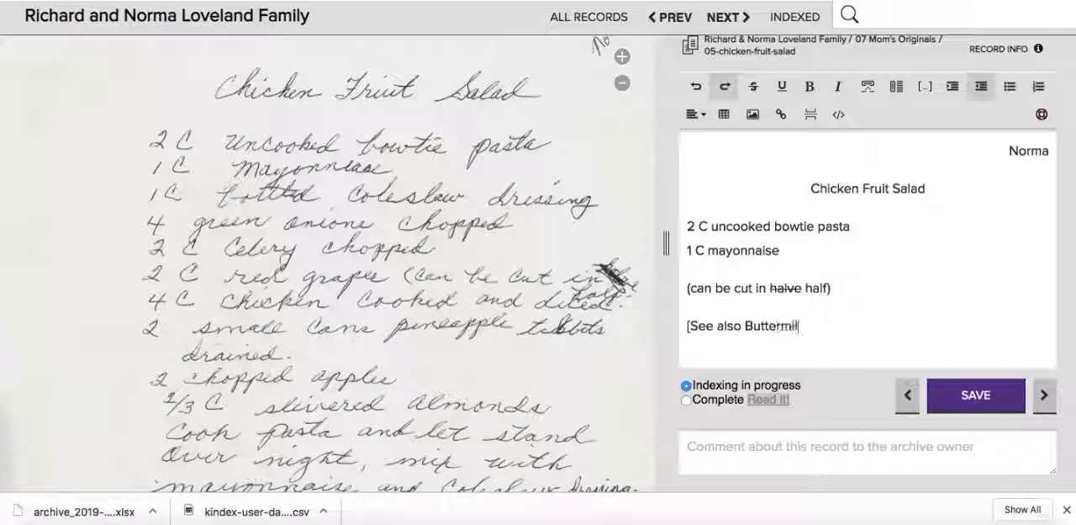
{"action": "type", "text": "k Rolls"}
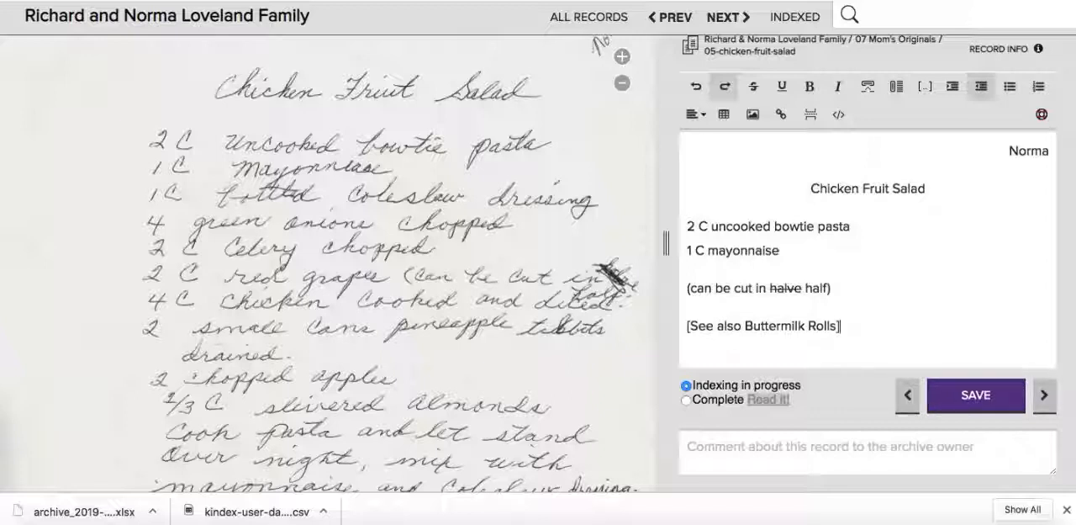
- Copy the link of the 05-buttermilk-rolls record and use it as the hyperlink for "Buttermilk Rolls" in the cross-reference
{"action": "key", "text": "ctrl+Tab"}
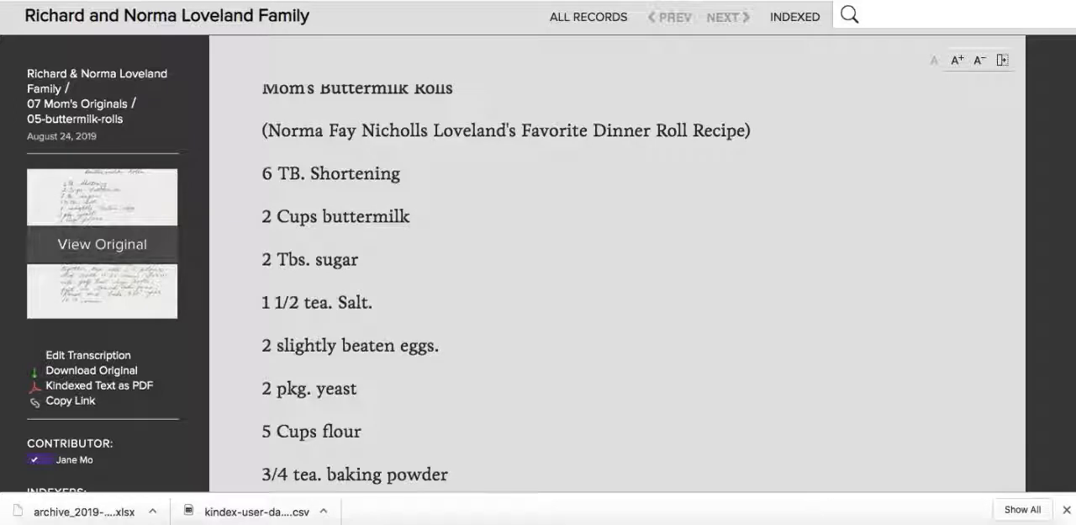
{"action": "left_click", "coordinate": [71, 401]}
{"action": "key", "text": "ctrl+shift+Tab"}
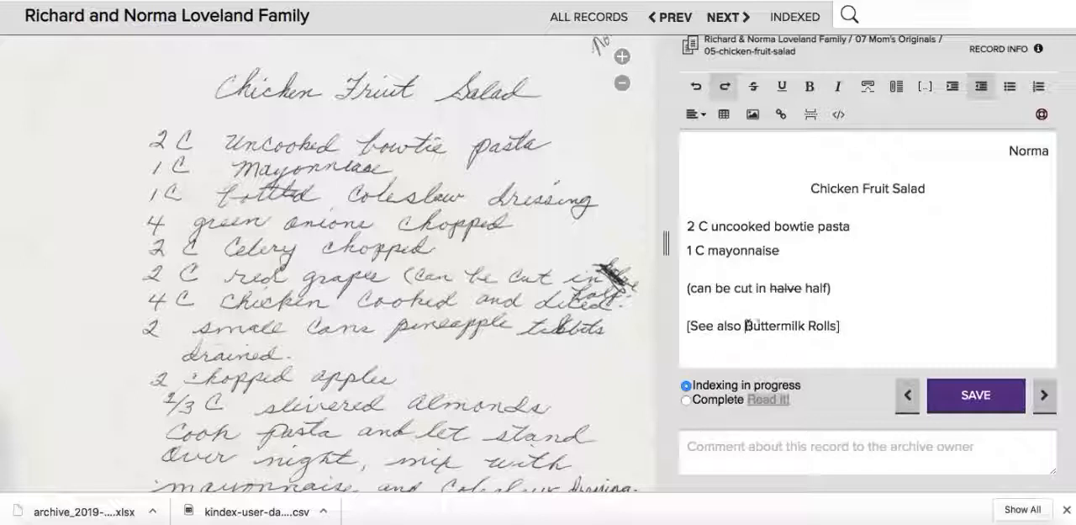
{"action": "left_click_drag", "start_coordinate": [745, 325], "coordinate": [838, 326]}
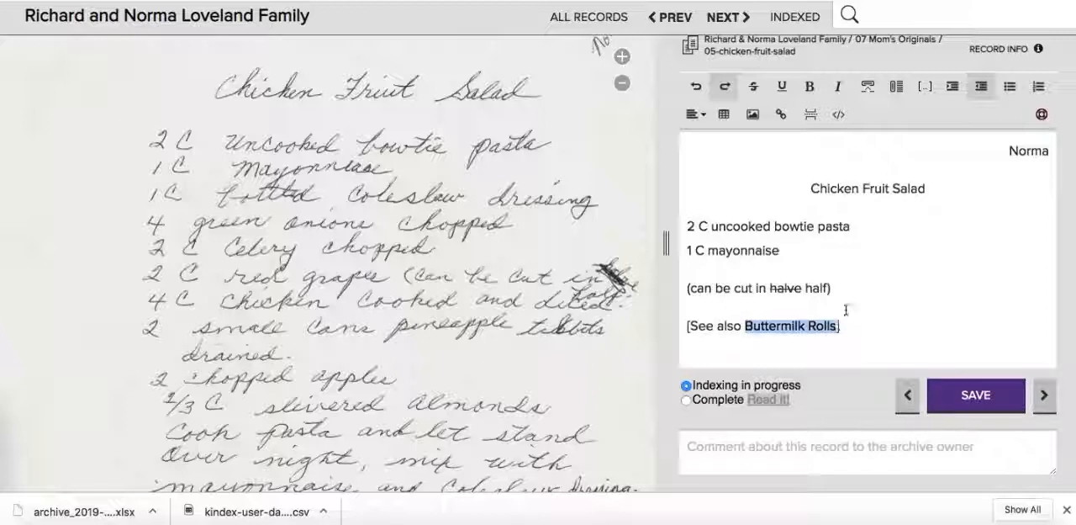
{"action": "left_click", "coordinate": [782, 116]}
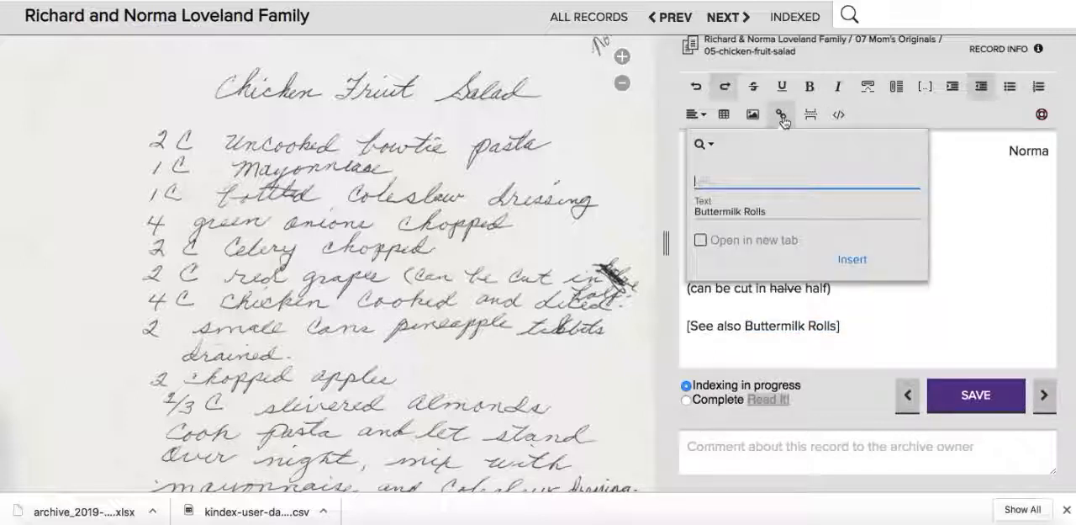
{"action": "key", "text": "ctrl+v"}
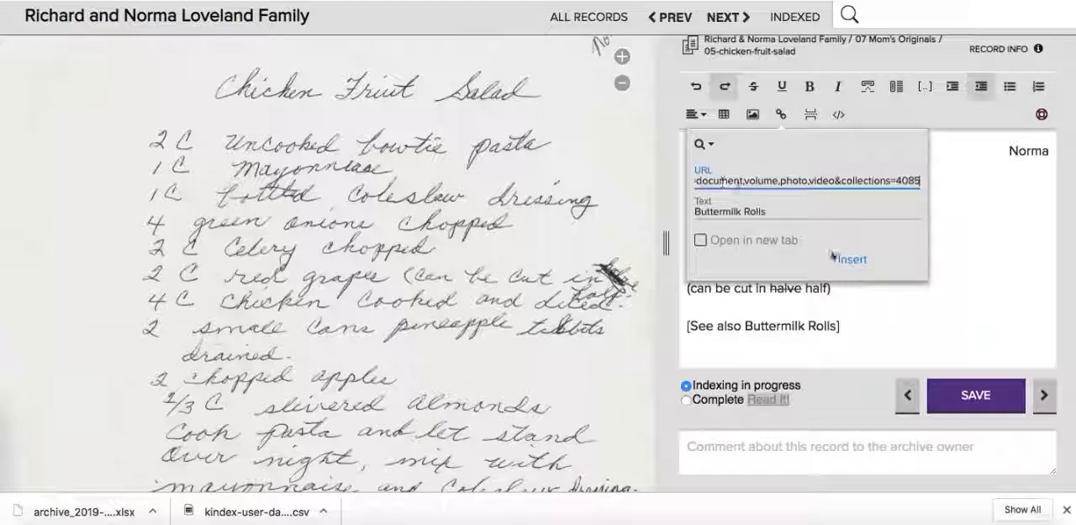
{"action": "left_click", "coordinate": [851, 259]}
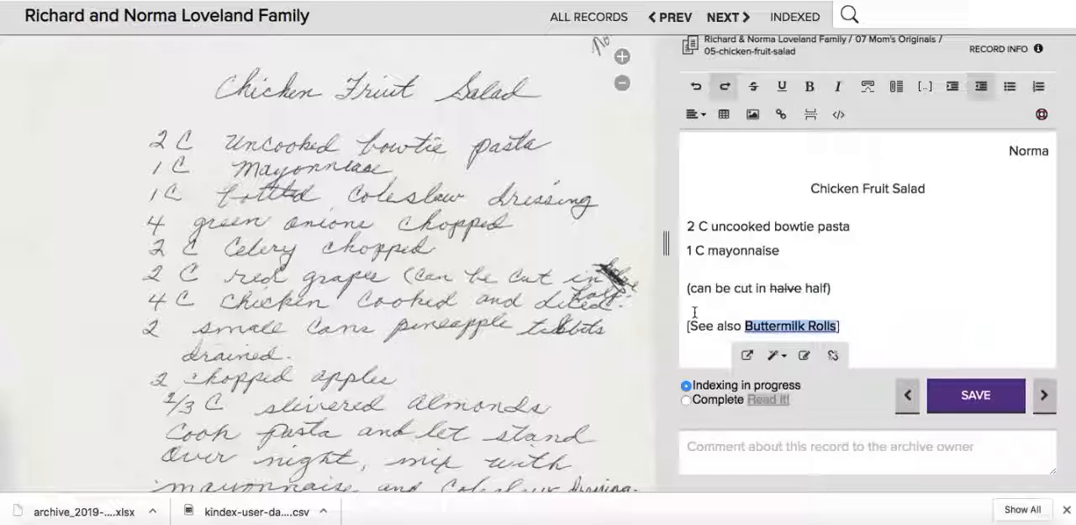
{"action": "left_click", "coordinate": [694, 313]}
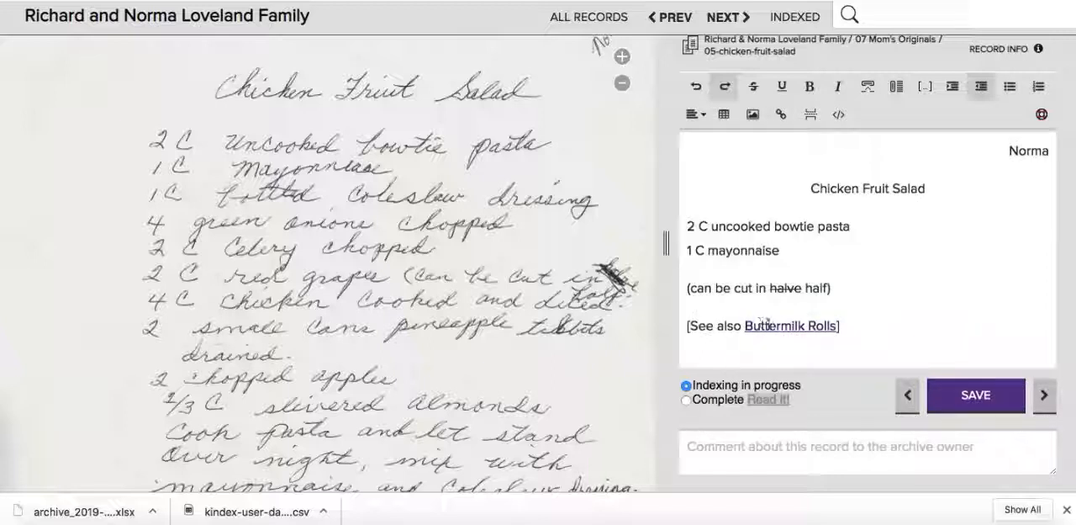
- Mark the chicken fruit salad transcription as Complete, save it and open its reading view
{"action": "left_click", "coordinate": [686, 400]}
{"action": "left_click", "coordinate": [957, 406]}
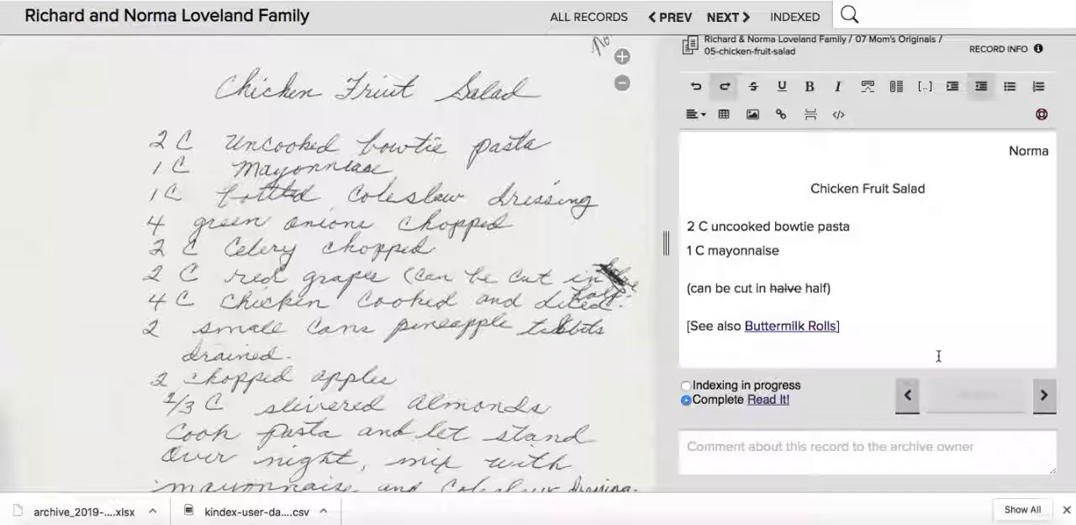
{"action": "left_click", "coordinate": [767, 402]}
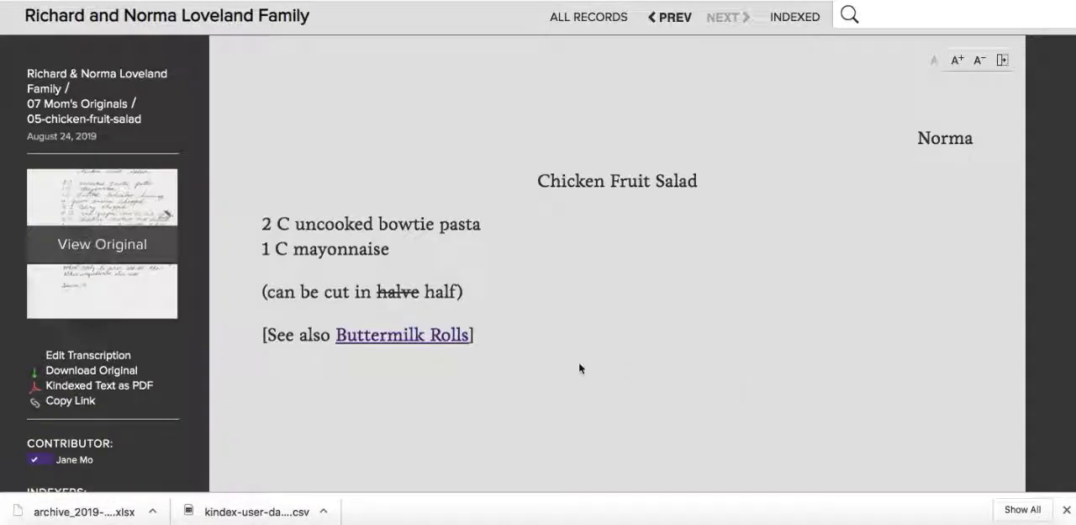
- Check where the Buttermilk Rolls link leads, and view the PDF version of the chicken fruit salad transcription
{"action": "left_click", "coordinate": [380, 336]}
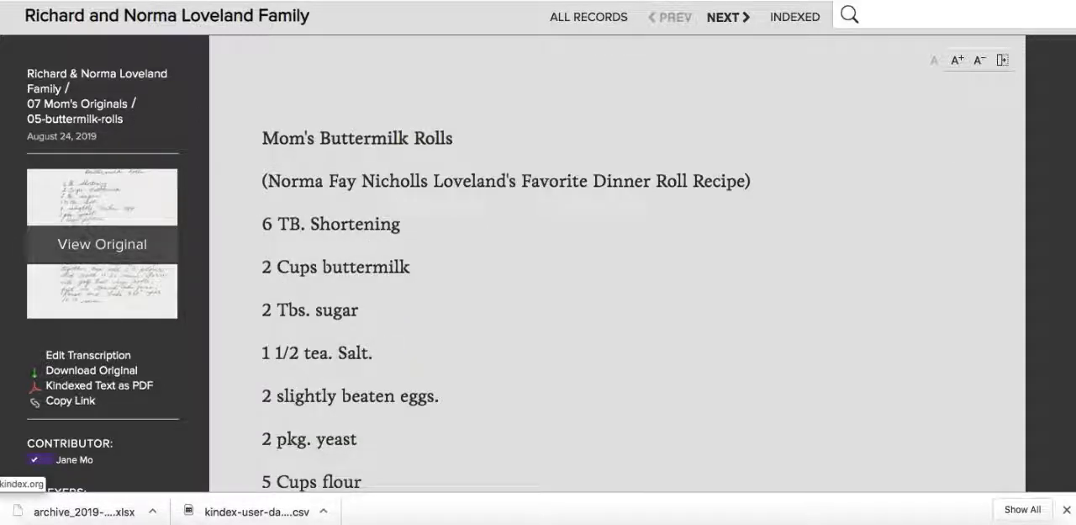
{"action": "key", "text": "alt+Left"}
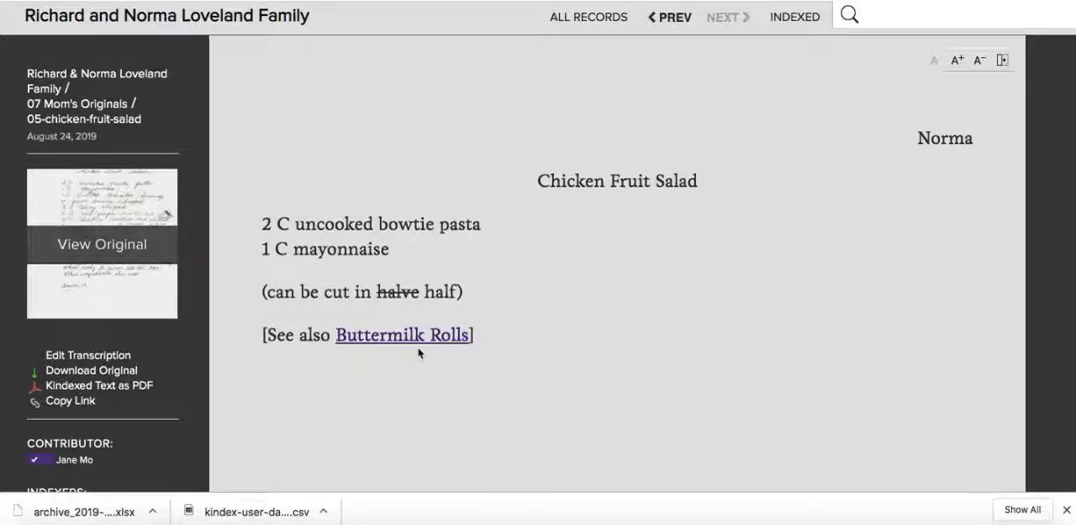
{"action": "scroll", "coordinate": [174, 375], "scroll_direction": "down", "scroll_amount": 2}
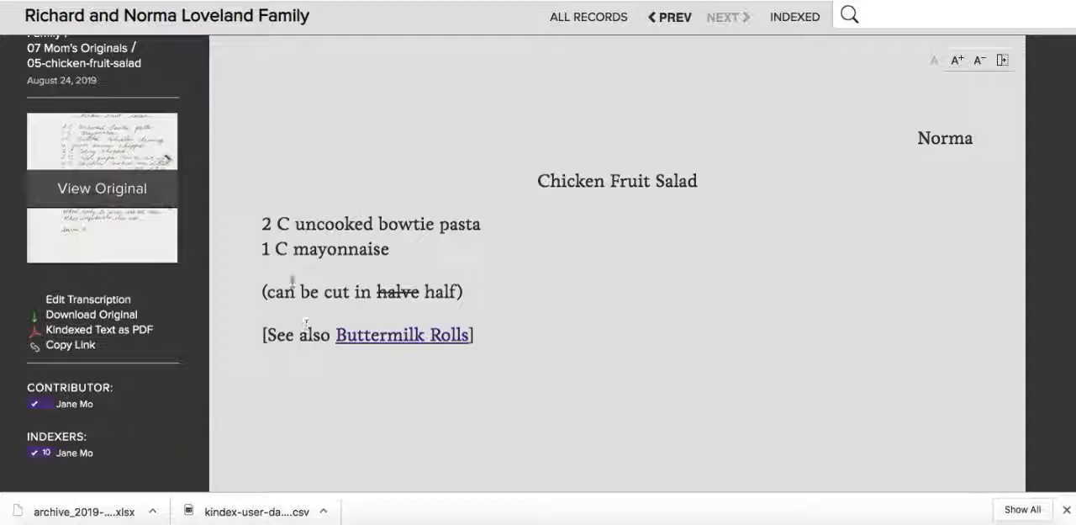
{"action": "left_click", "coordinate": [84, 335]}
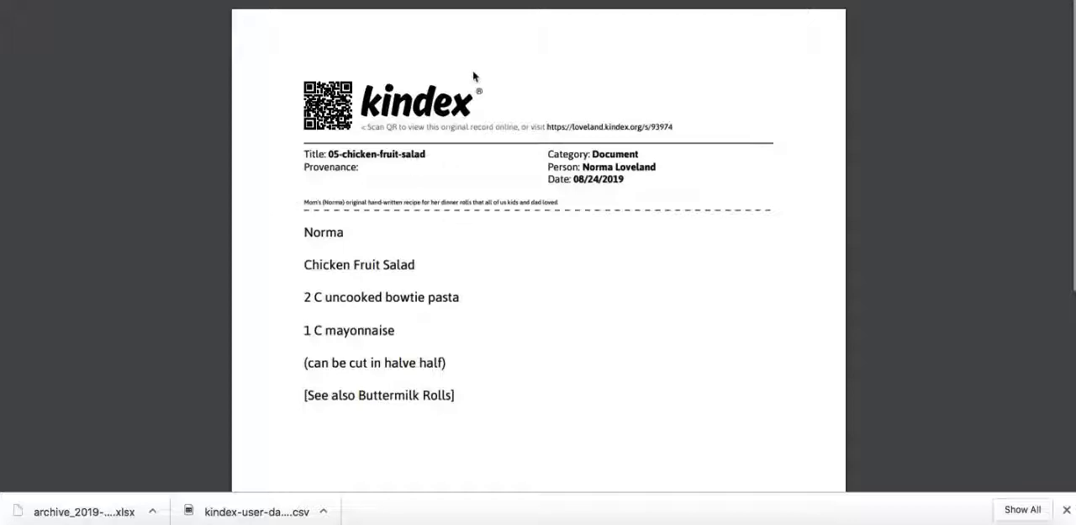
{"action": "key", "text": "super+w"}
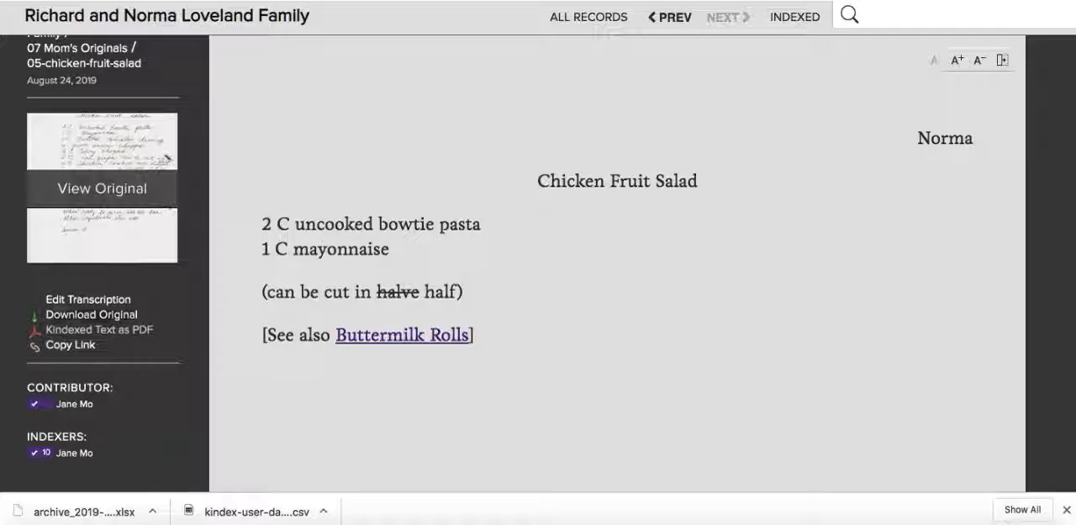
- Reopen the transcription, set it to Indexing in progress, delete the grapes remark and the cross-reference, and save it
{"action": "left_click", "coordinate": [89, 298]}
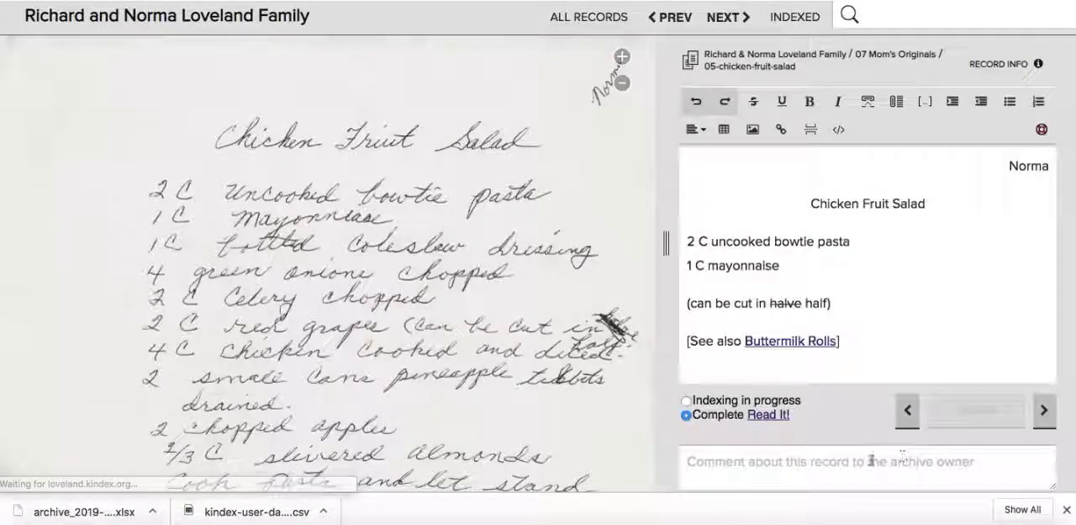
{"action": "left_click", "coordinate": [686, 401]}
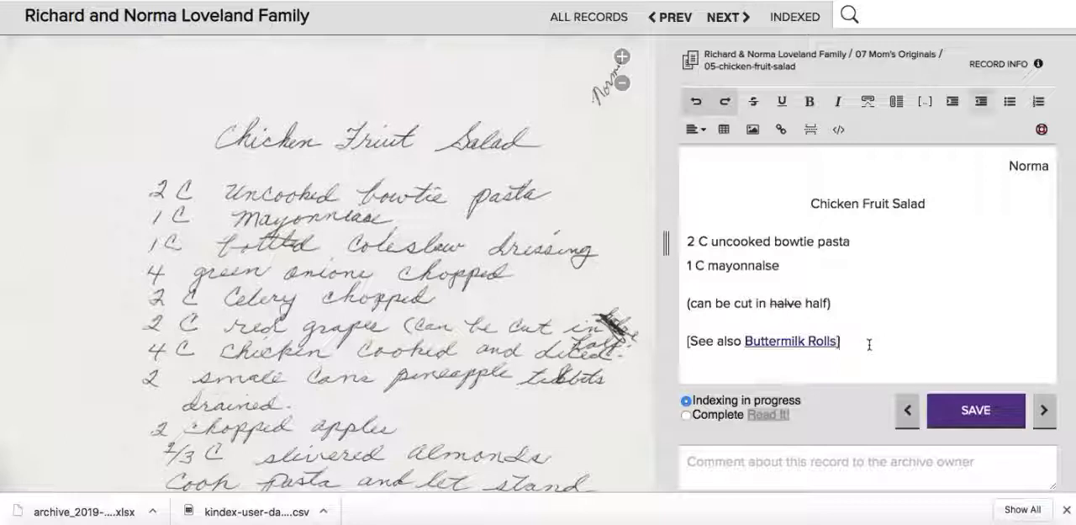
{"action": "left_click_drag", "start_coordinate": [870, 344], "coordinate": [676, 303]}
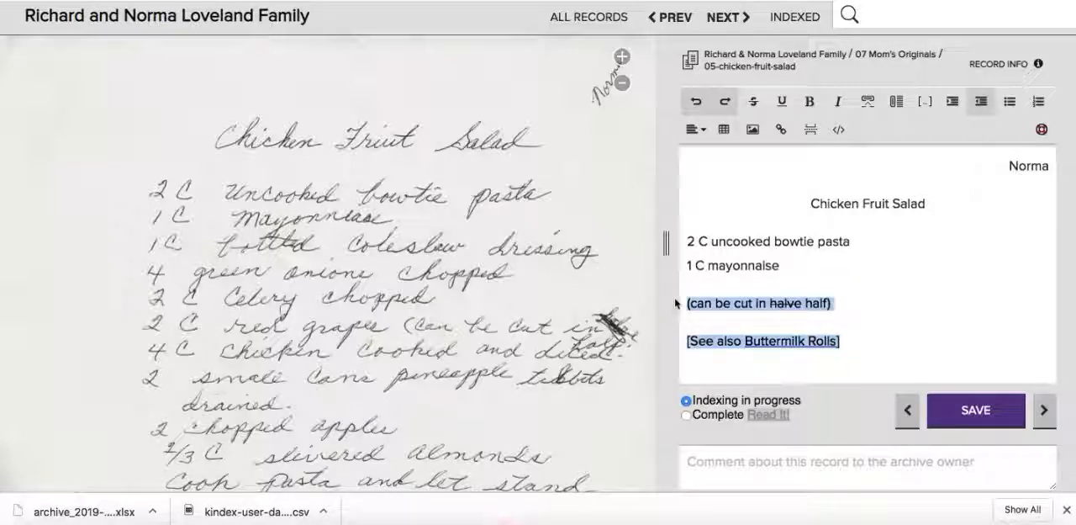
{"action": "key", "text": "BackSpace"}
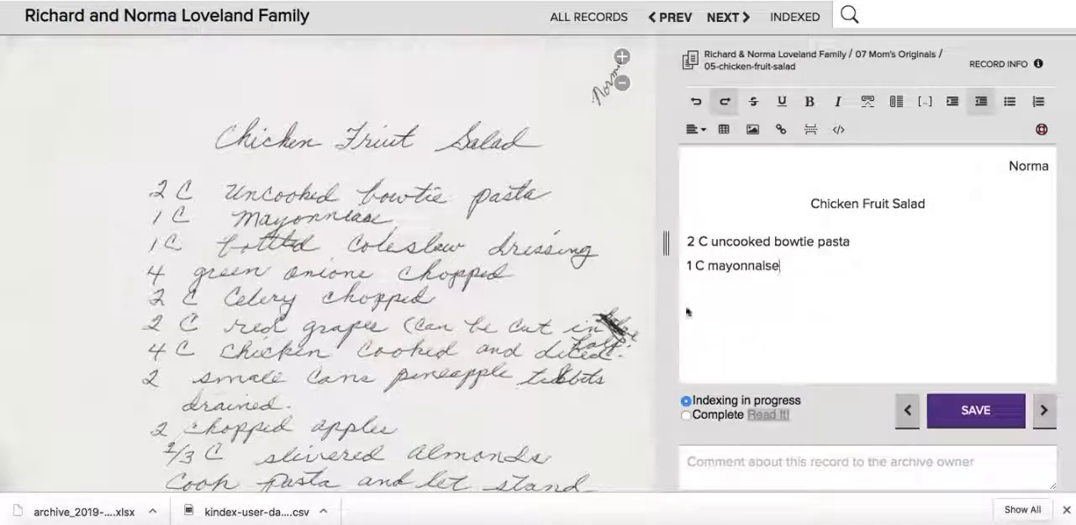
{"action": "left_click", "coordinate": [984, 407]}
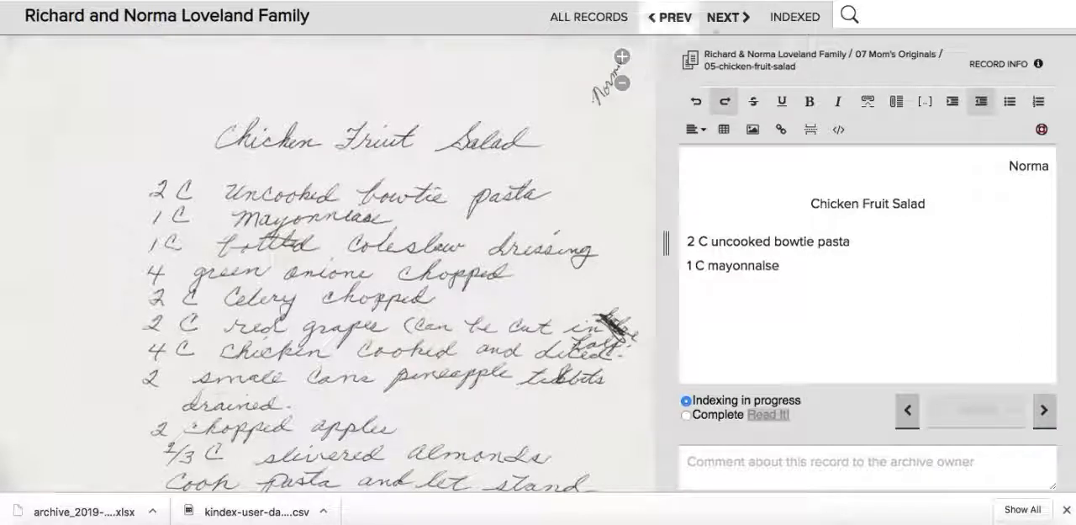
- Browse the next three records of the collection for indexing and return to the overview of all records
{"action": "left_click", "coordinate": [724, 19]}
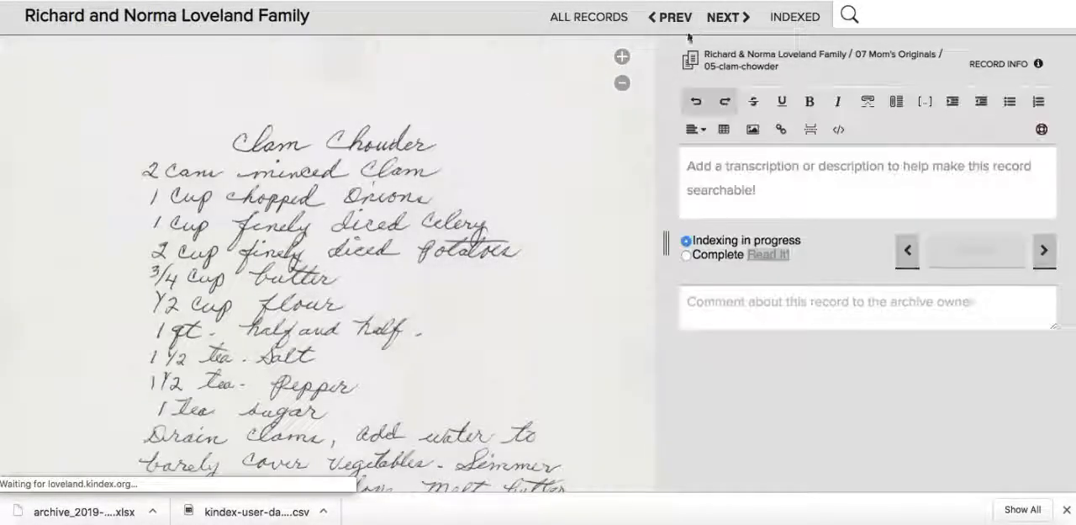
{"action": "left_click", "coordinate": [722, 19]}
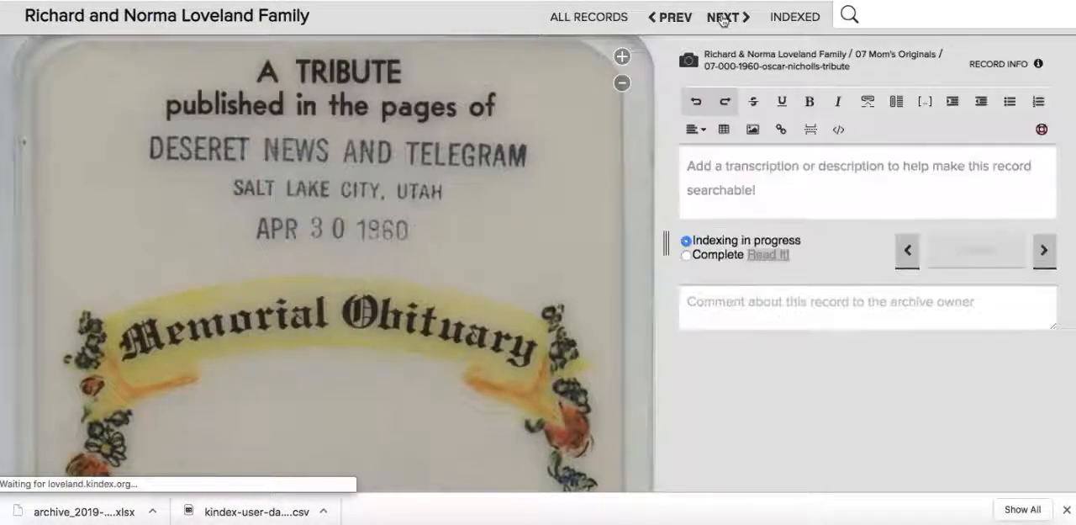
{"action": "left_click", "coordinate": [723, 21]}
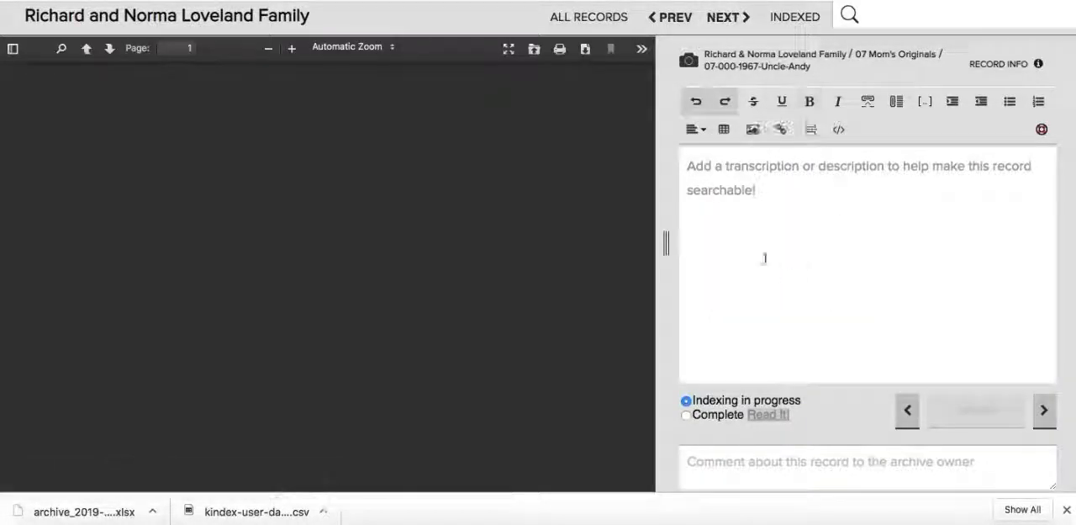
{"action": "left_click", "coordinate": [597, 24]}
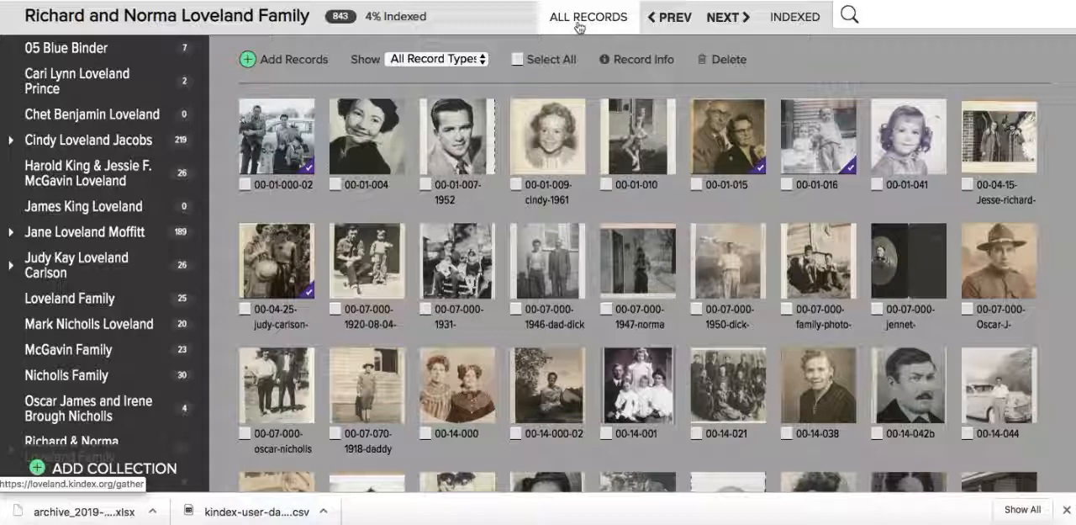
- Show only the indexed records, open 05-notes-005 and read through its transcription
{"action": "left_click", "coordinate": [801, 27]}
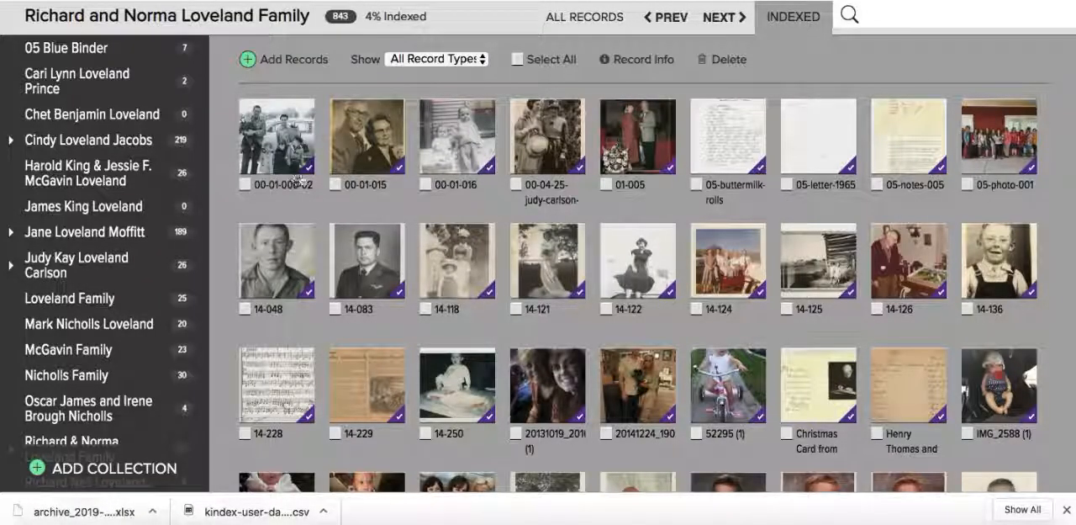
{"action": "scroll", "coordinate": [788, 355], "scroll_direction": "down", "scroll_amount": 3}
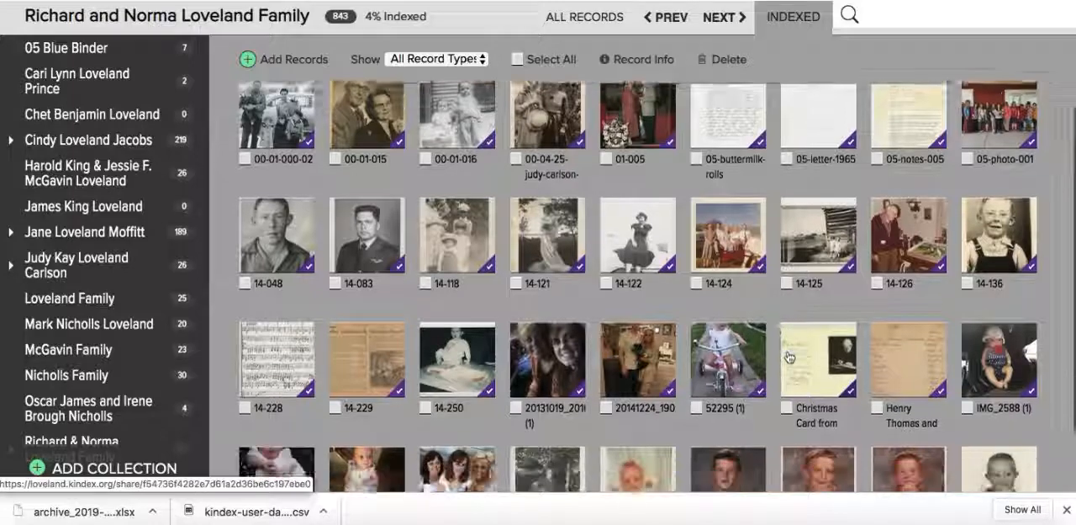
{"action": "scroll", "coordinate": [788, 356], "scroll_direction": "up", "scroll_amount": 3}
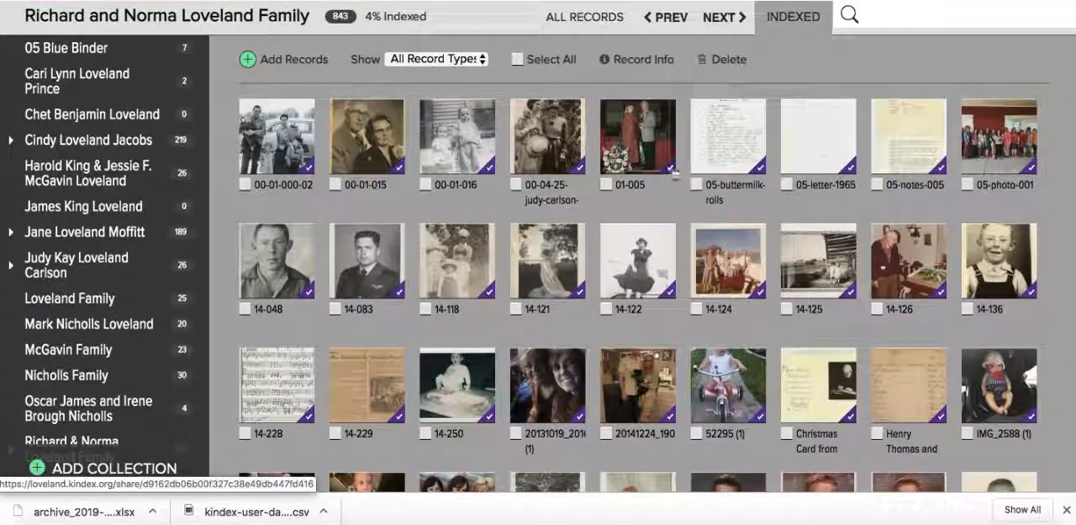
{"action": "left_click", "coordinate": [900, 144]}
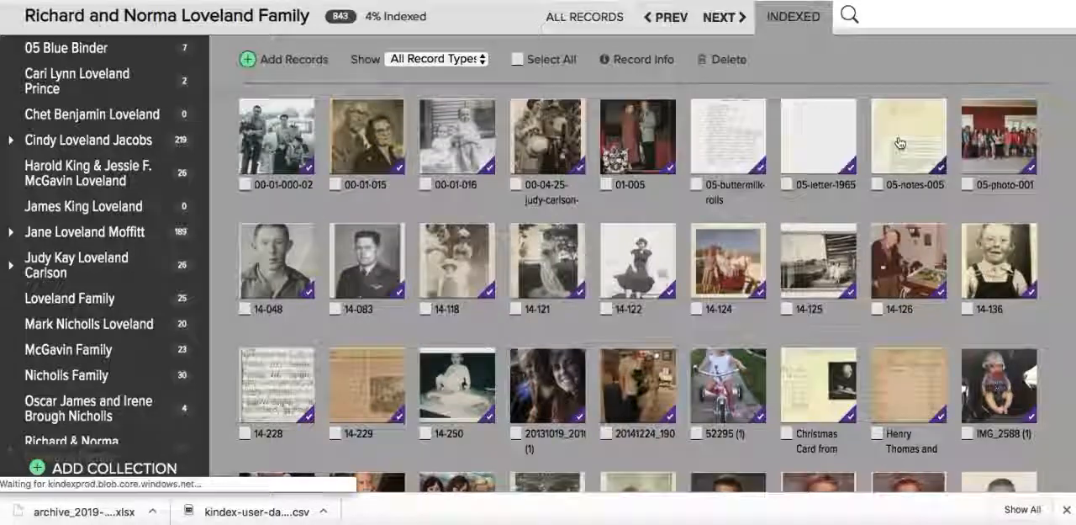
{"action": "scroll", "coordinate": [655, 332], "scroll_direction": "down", "scroll_amount": 1}
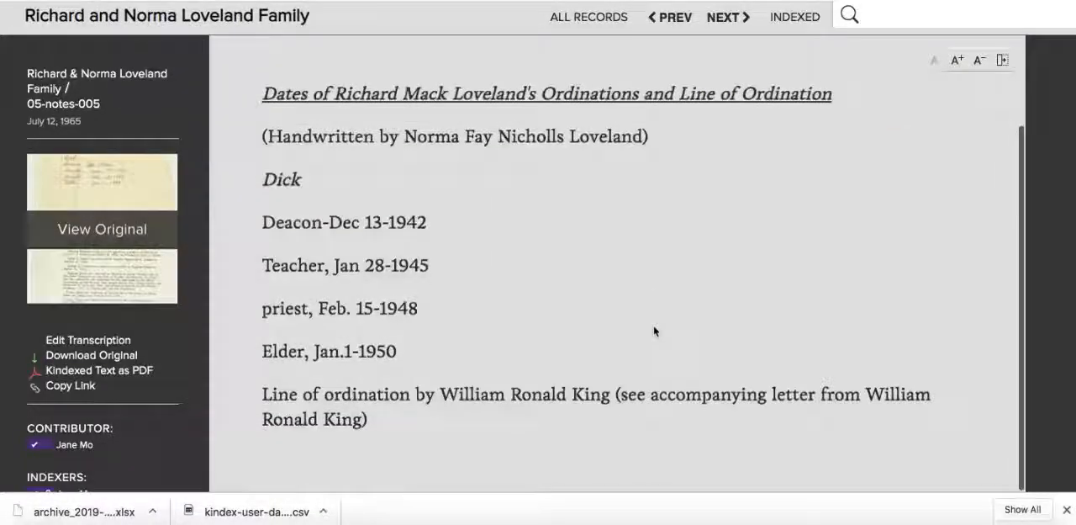
{"action": "scroll", "coordinate": [654, 330], "scroll_direction": "up", "scroll_amount": 1}
{"action": "scroll", "coordinate": [654, 330], "scroll_direction": "down", "scroll_amount": 1}
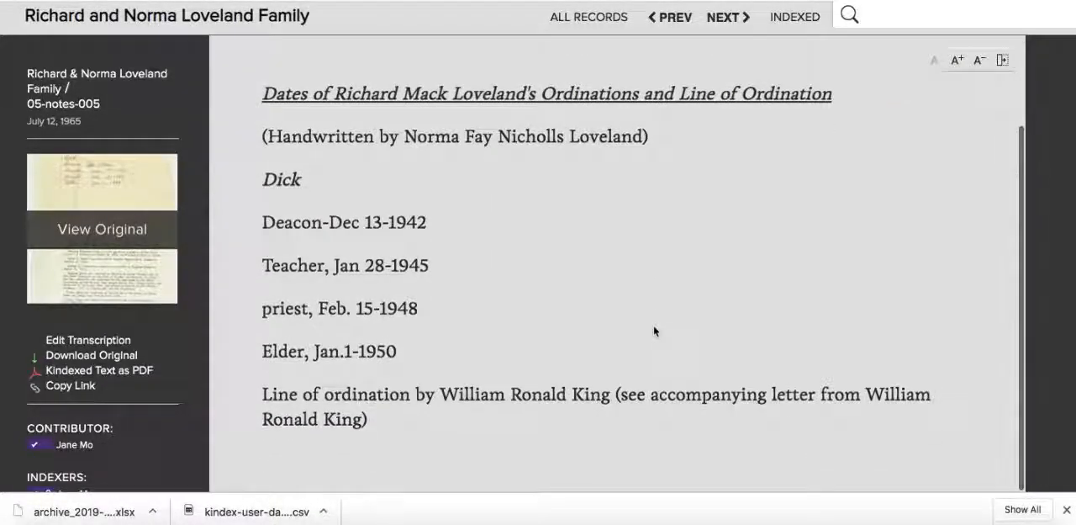
{"action": "scroll", "coordinate": [654, 331], "scroll_direction": "up", "scroll_amount": 1}
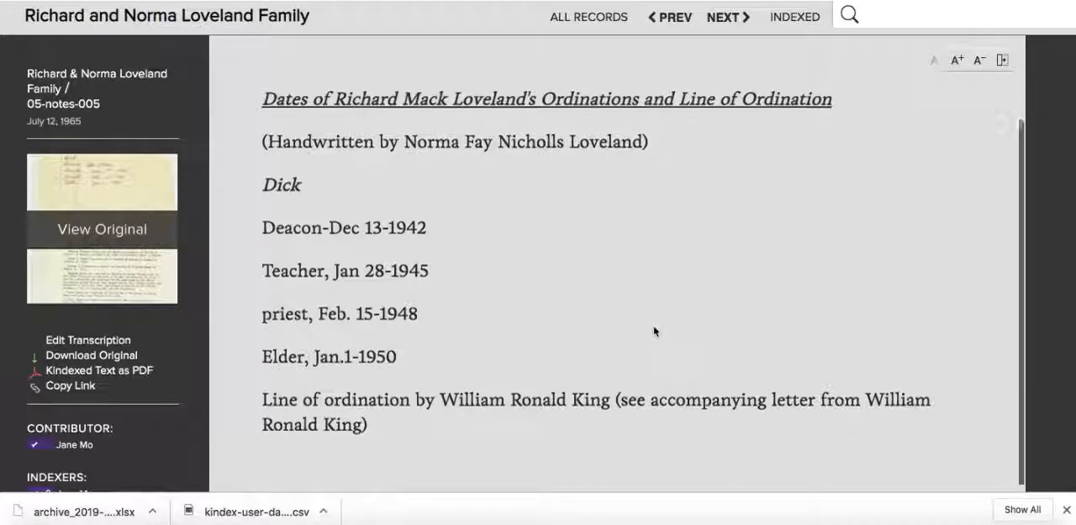
- Browse the indexed records that follow 05-notes-005 up to record 14-126, viewing each transcription
{"action": "left_click", "coordinate": [724, 25]}
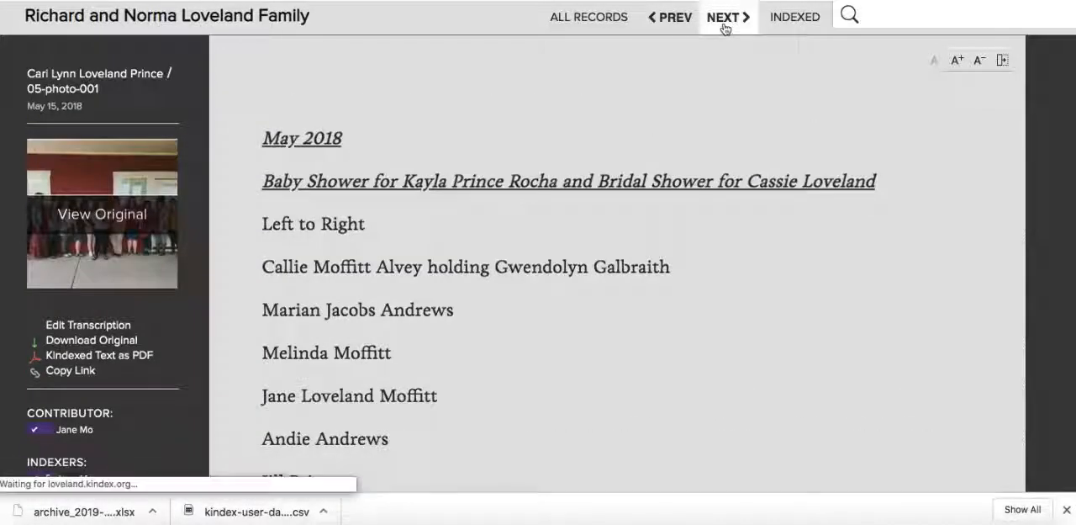
{"action": "left_click", "coordinate": [724, 26]}
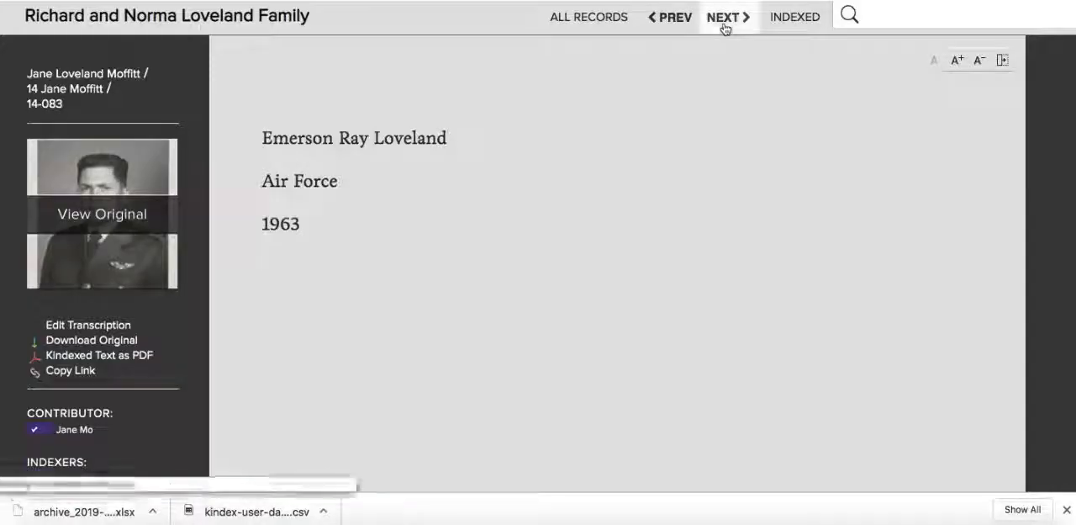
{"action": "left_click", "coordinate": [725, 25]}
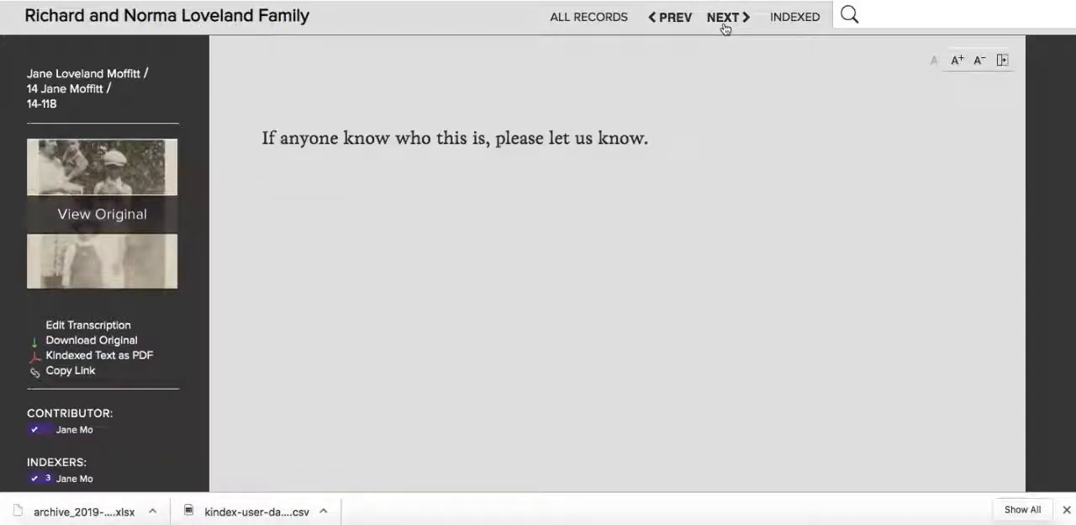
{"action": "left_click", "coordinate": [724, 29]}
{"action": "left_click", "coordinate": [725, 28]}
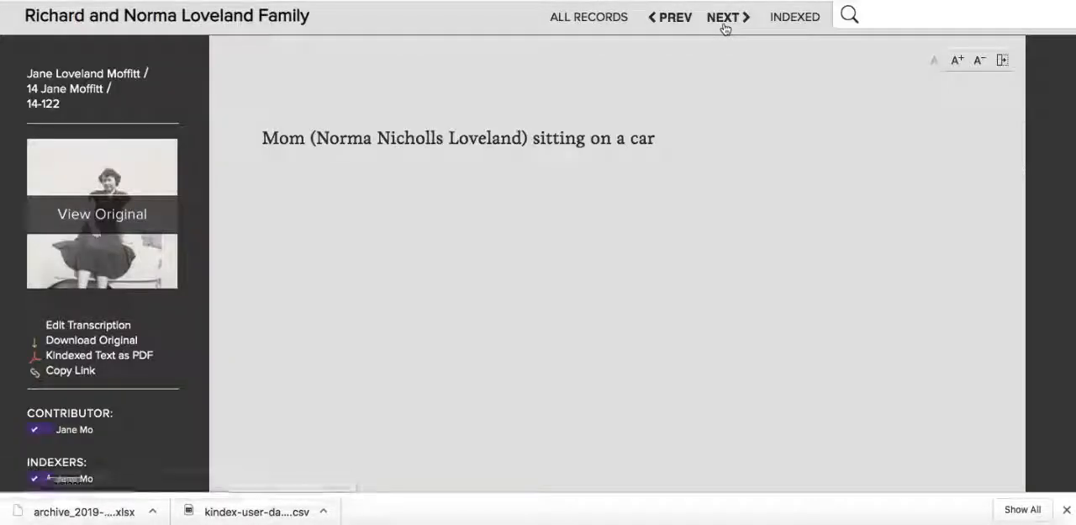
{"action": "left_click", "coordinate": [725, 28]}
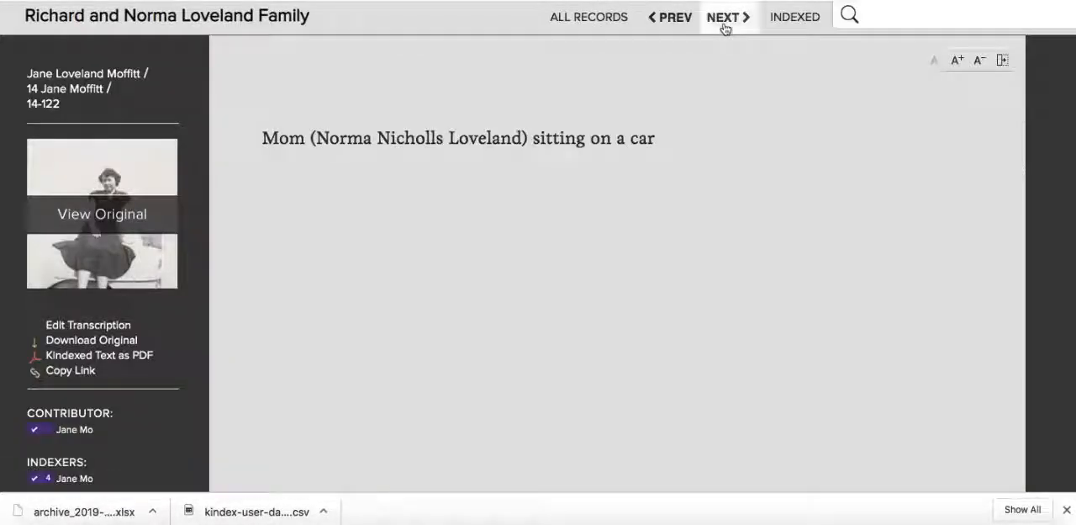
{"action": "left_click", "coordinate": [724, 29]}
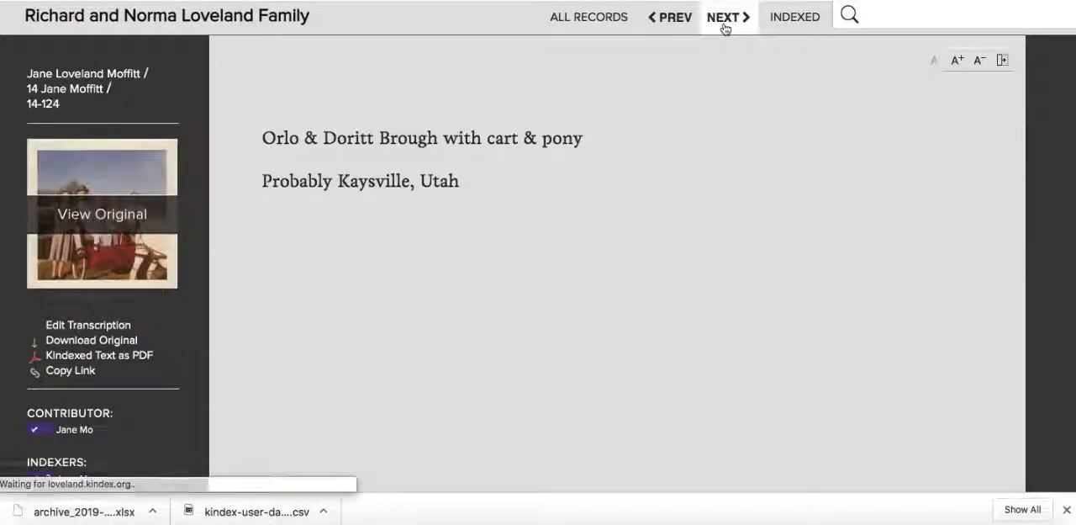
{"action": "left_click", "coordinate": [725, 28]}
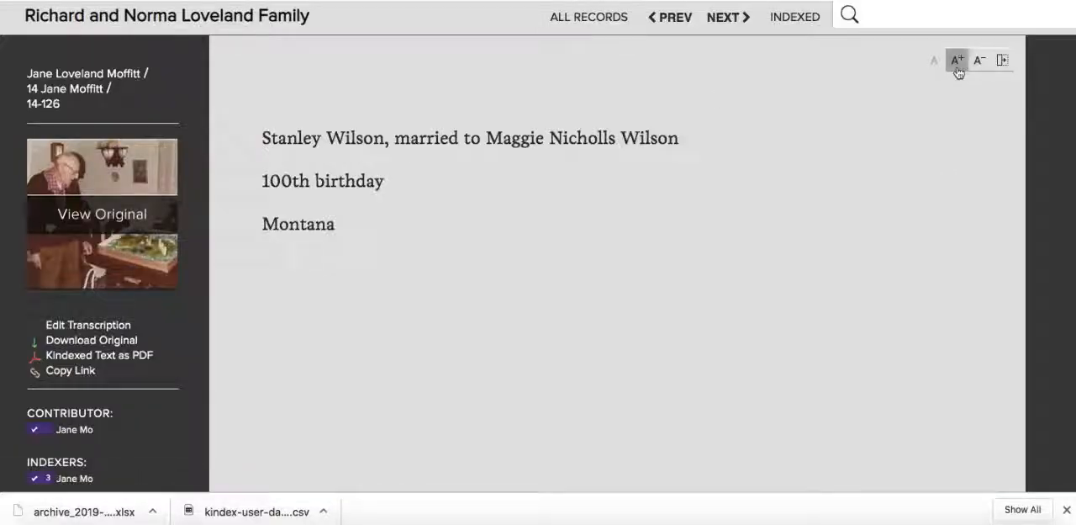
- Enlarge the transcription text of record 14-126, restore its normal size and return to the overview of all records
{"action": "left_click", "coordinate": [958, 67]}
{"action": "left_click", "coordinate": [959, 67]}
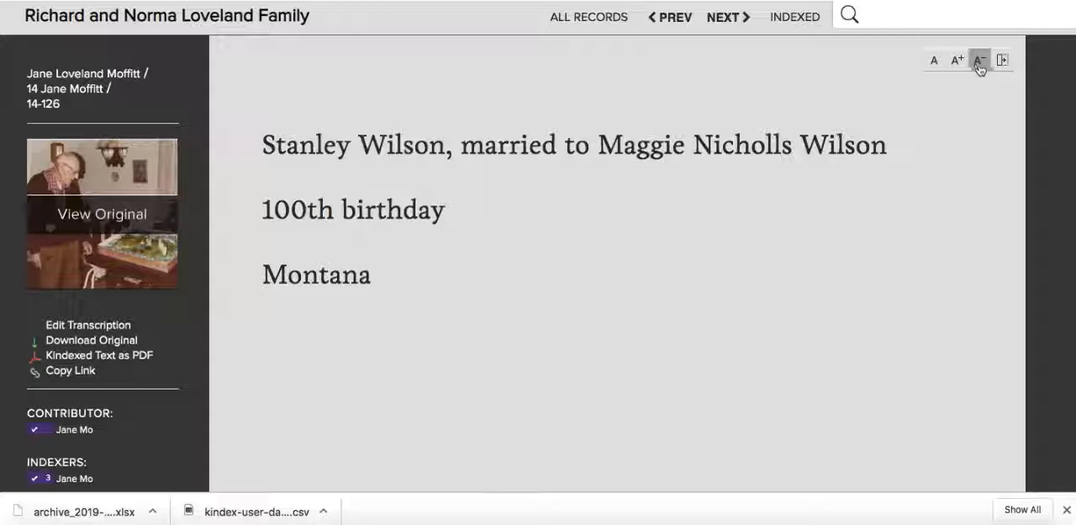
{"action": "left_click", "coordinate": [980, 66]}
{"action": "left_click", "coordinate": [980, 65]}
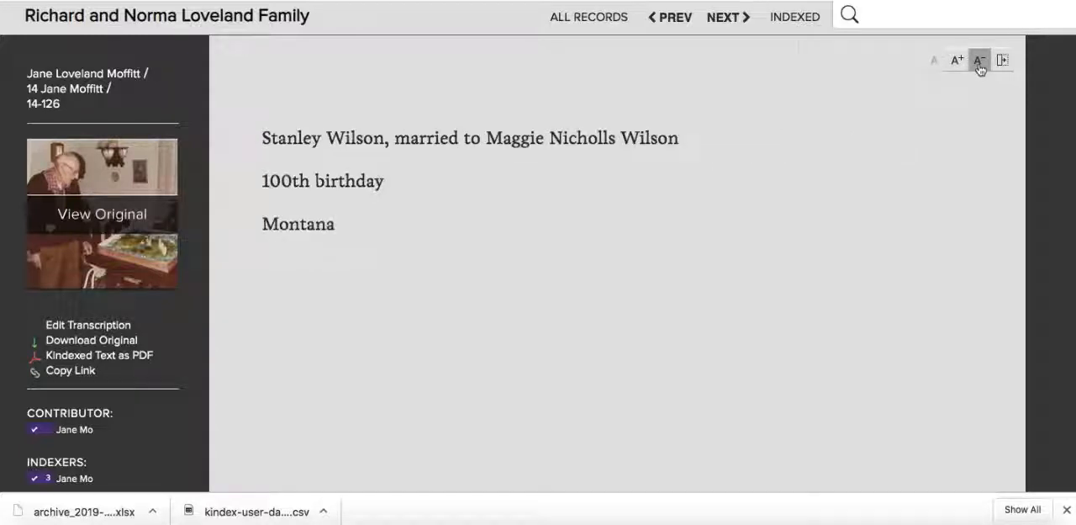
{"action": "left_click", "coordinate": [597, 26]}
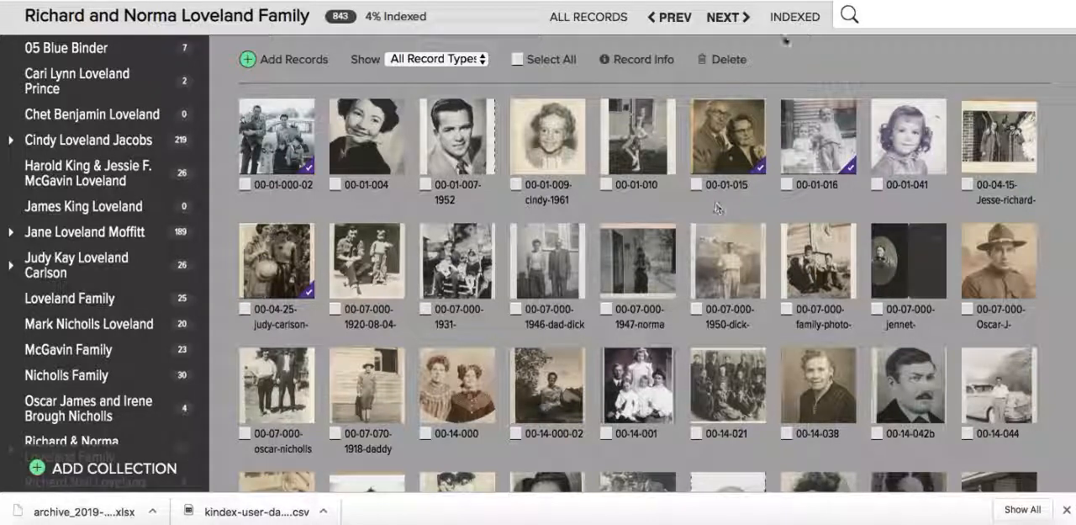
- Search the archive for "daddy" and open the matching record 07-111-portrait-daddy
{"action": "left_click", "coordinate": [885, 17]}
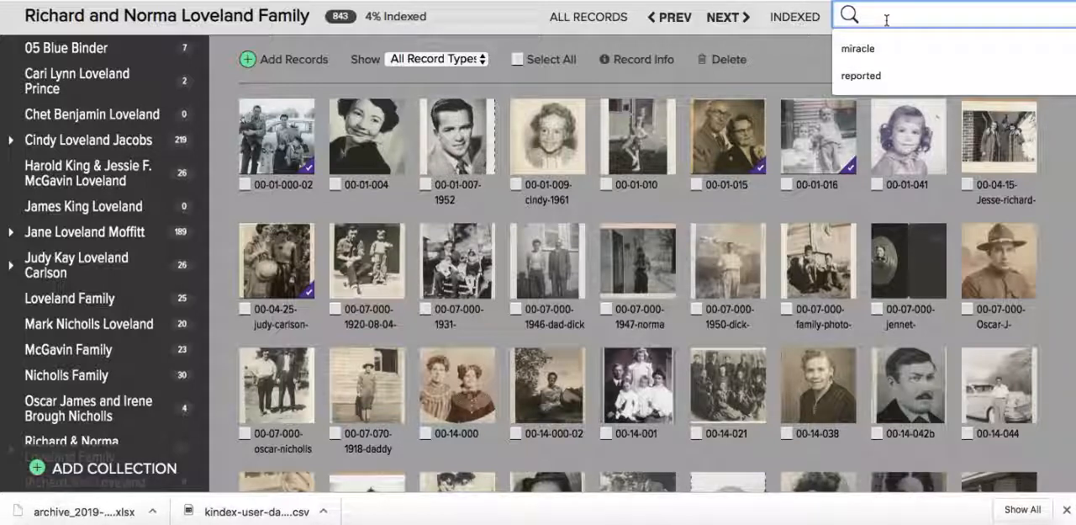
{"action": "type", "text": "daddy"}
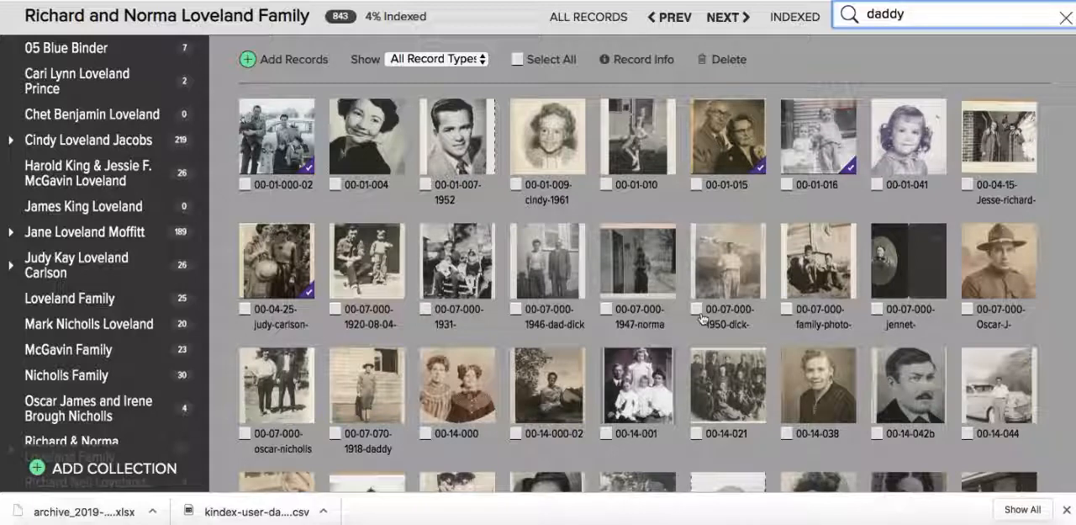
{"action": "key", "text": "Return"}
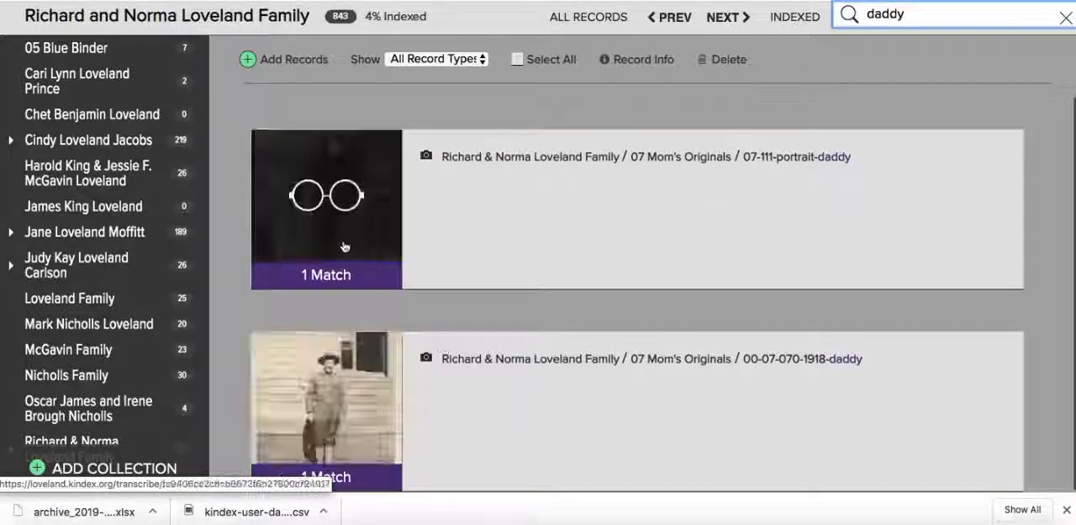
{"action": "left_click", "coordinate": [366, 223]}
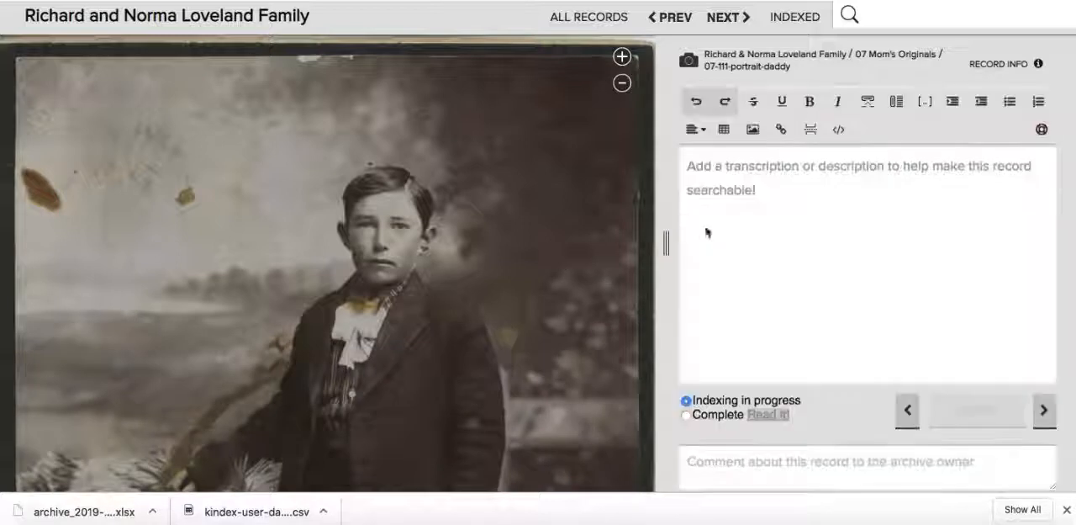
- Examine the record's title, empty transcription field and full portrait, and return to the overview of all records
{"action": "double_click", "coordinate": [780, 66]}
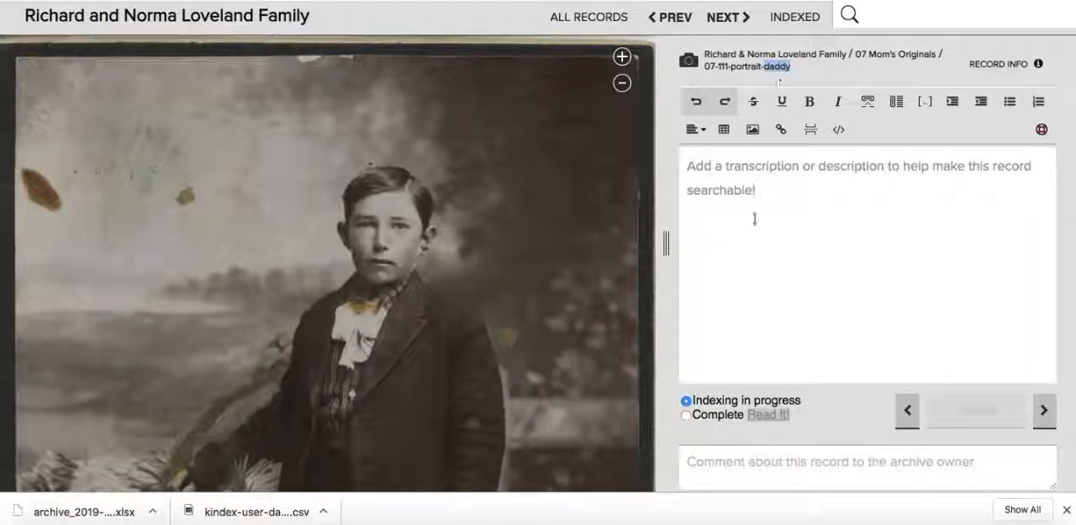
{"action": "left_click", "coordinate": [759, 193]}
{"action": "scroll", "coordinate": [284, 344], "scroll_direction": "down", "scroll_amount": 10}
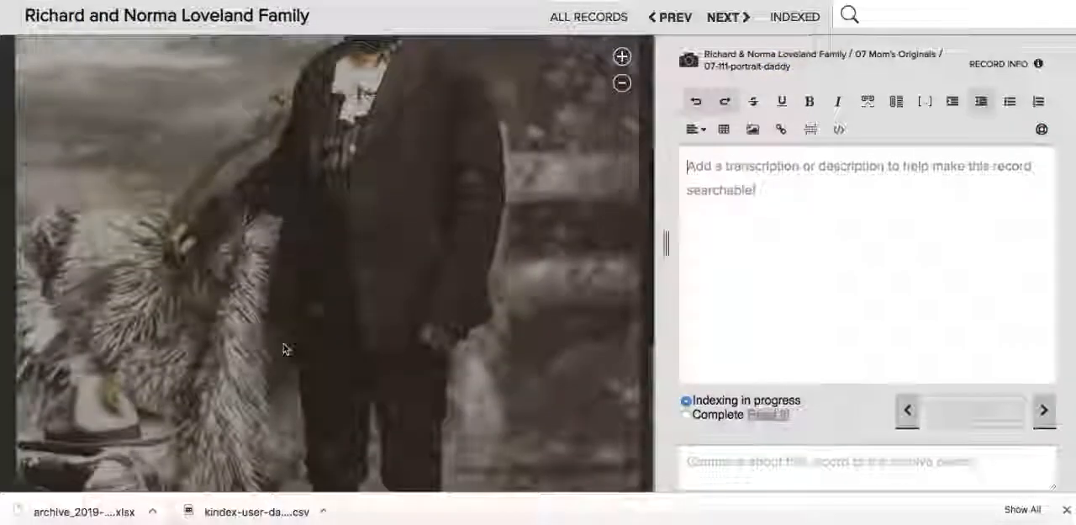
{"action": "scroll", "coordinate": [284, 347], "scroll_direction": "up", "scroll_amount": 10}
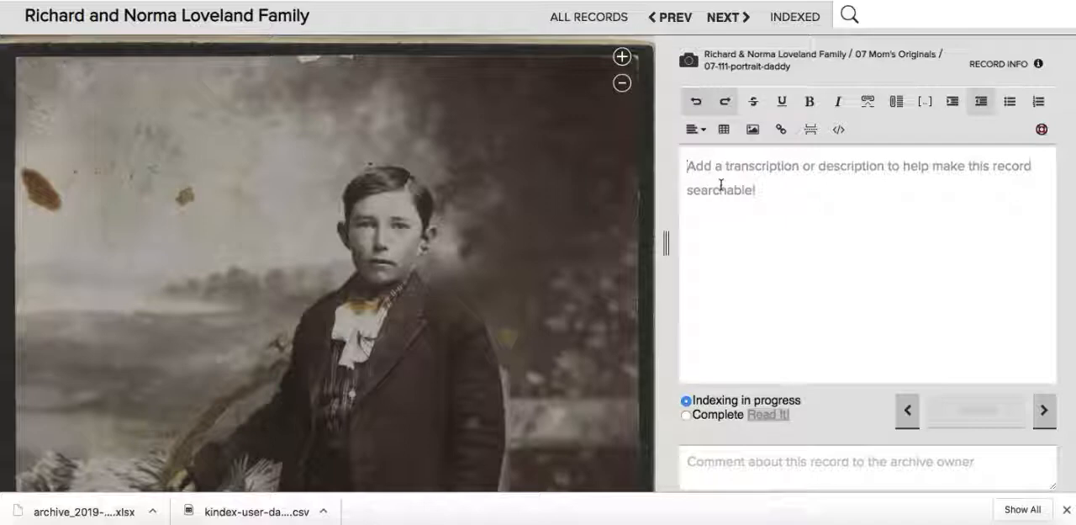
{"action": "scroll", "coordinate": [519, 186], "scroll_direction": "down", "scroll_amount": 8}
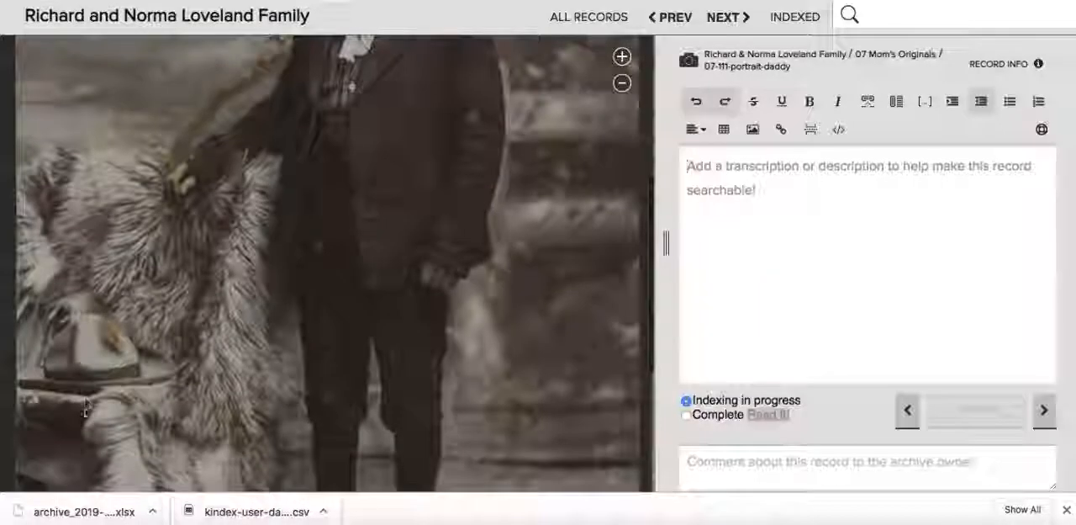
{"action": "scroll", "coordinate": [366, 308], "scroll_direction": "up", "scroll_amount": 8}
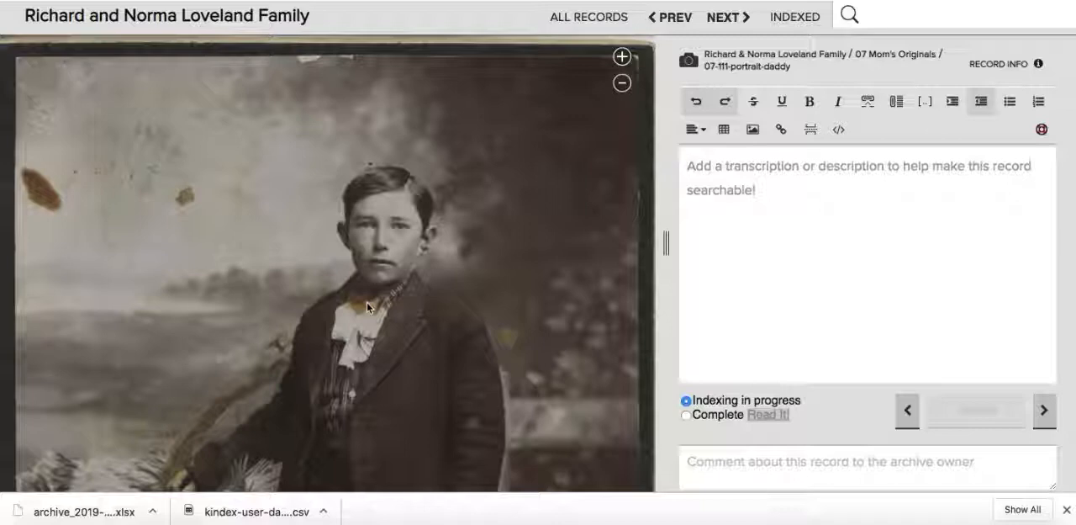
{"action": "left_click", "coordinate": [586, 10]}
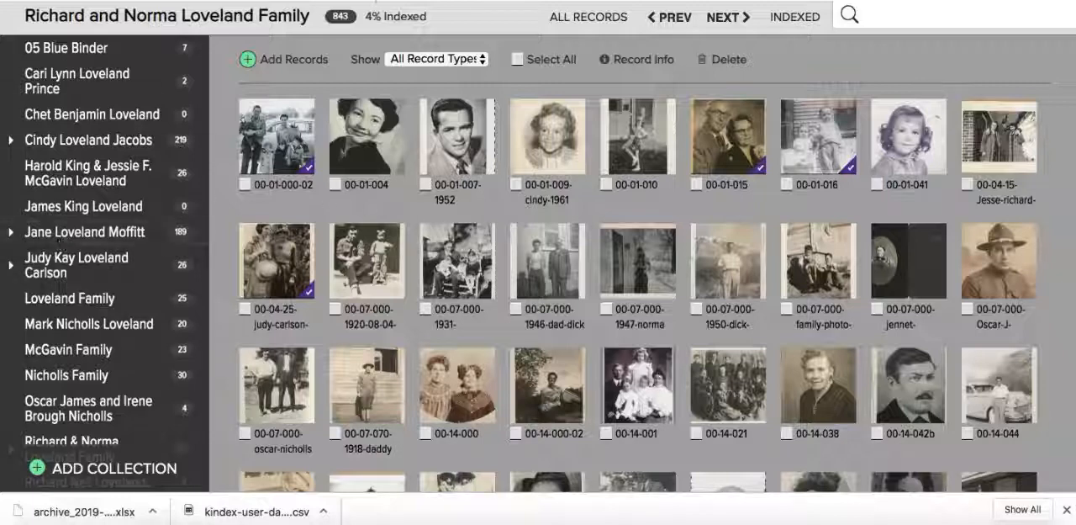
- Start adding records by upload from the computer and select the file loveland_1.png
{"action": "left_click", "coordinate": [283, 66]}
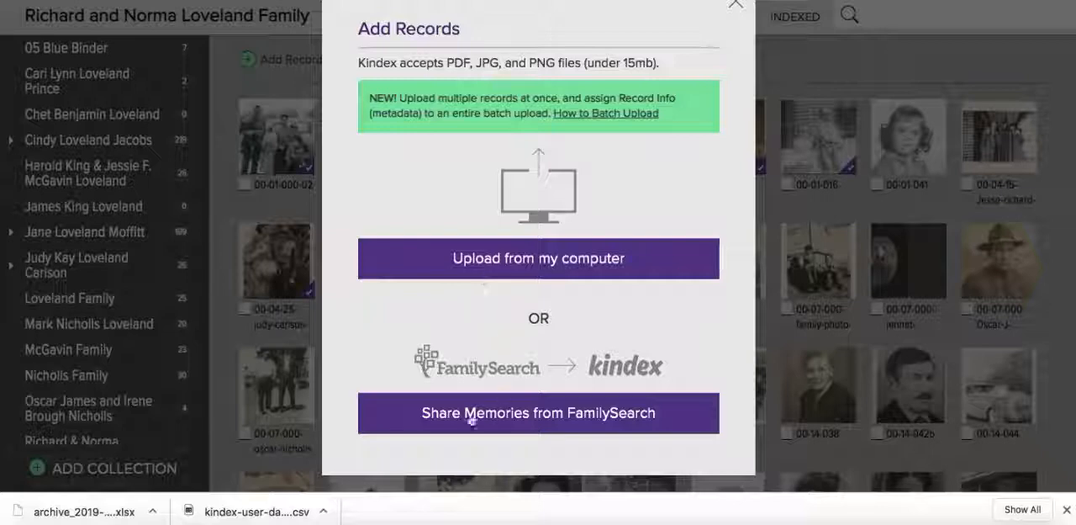
{"action": "left_click", "coordinate": [547, 260]}
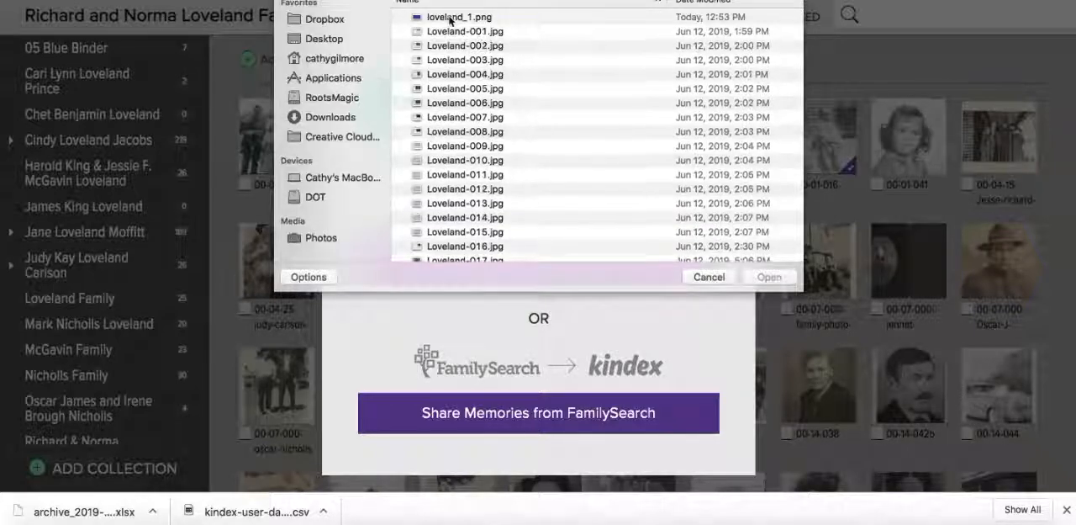
{"action": "scroll", "coordinate": [503, 87], "scroll_direction": "down", "scroll_amount": 1}
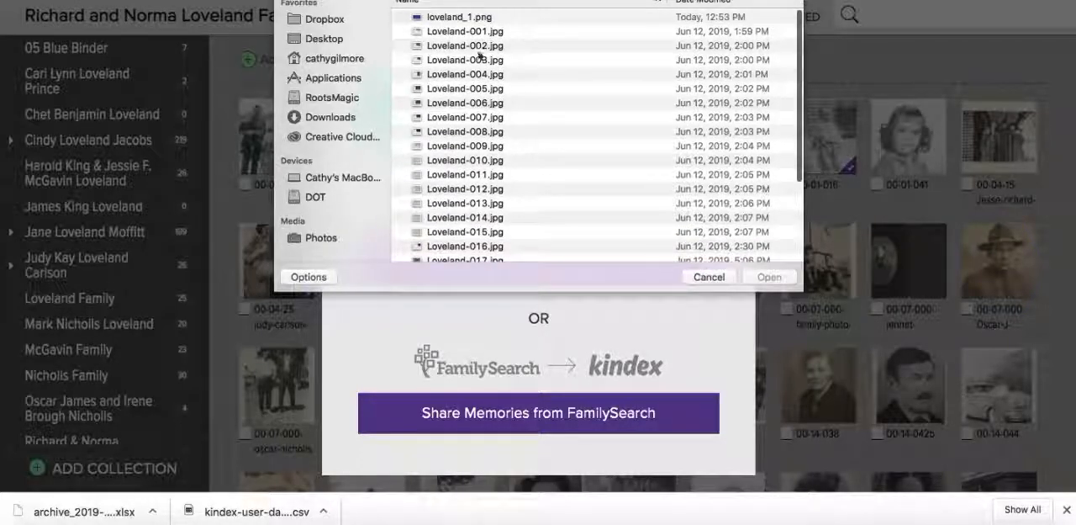
{"action": "left_click", "coordinate": [448, 18]}
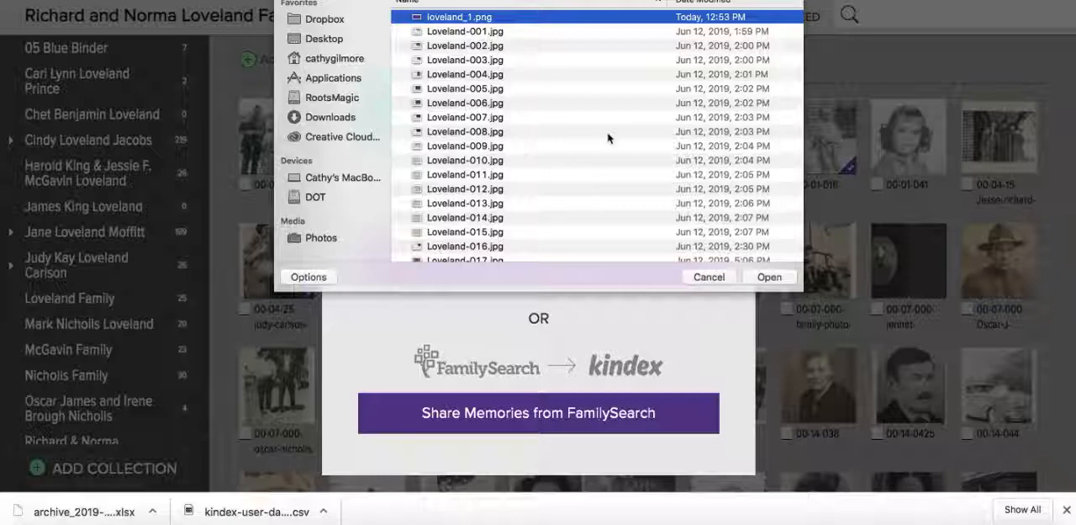
- Extend the file selection from loveland_1.png through Loveland-025.jpg, and reduce it to loveland_1.png alone
{"action": "left_click", "coordinate": [474, 220], "text": "shift"}
{"action": "scroll", "coordinate": [474, 226], "scroll_direction": "down", "scroll_amount": 5}
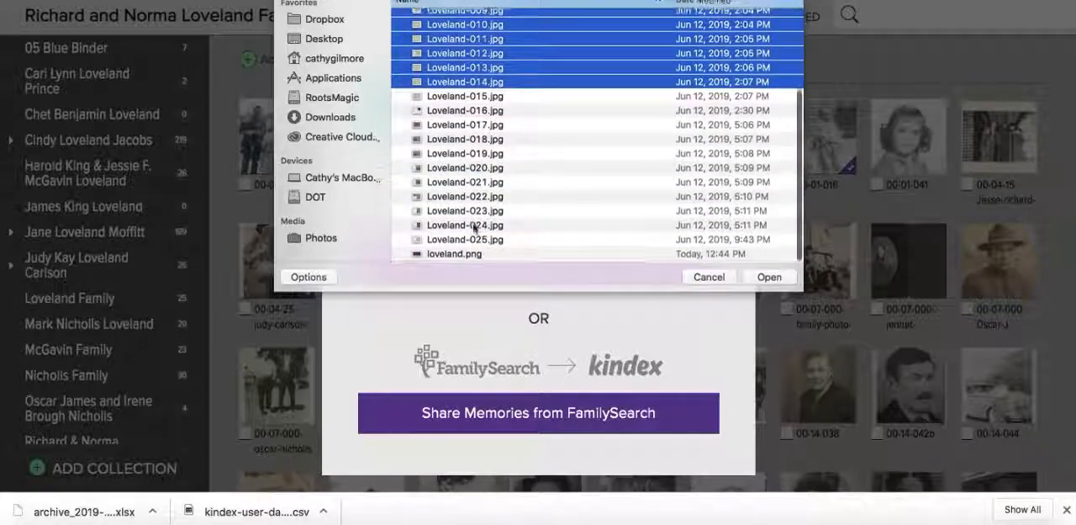
{"action": "left_click", "coordinate": [469, 242], "text": "shift"}
{"action": "scroll", "coordinate": [481, 135], "scroll_direction": "up", "scroll_amount": 5}
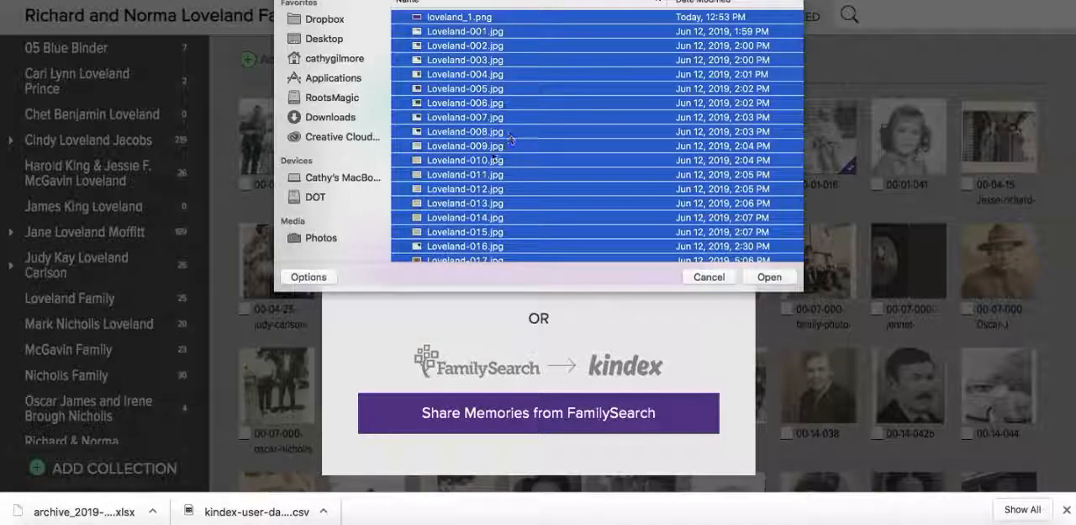
{"action": "left_click", "coordinate": [458, 34]}
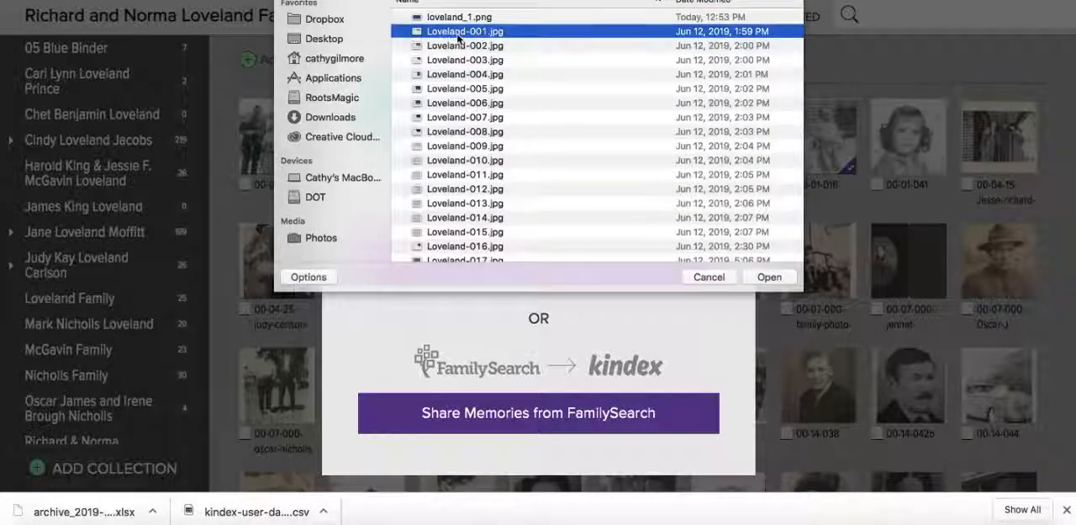
{"action": "left_click", "coordinate": [454, 19]}
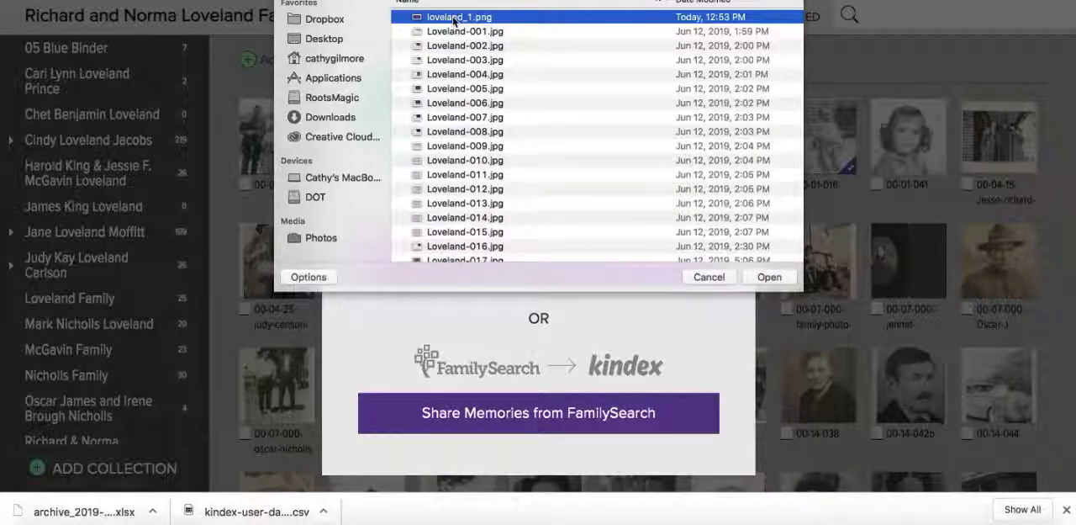
- Upload loveland_1.png into a new collection named Demo with no parent collection, and continue to assigning its record info
{"action": "left_click", "coordinate": [768, 277]}
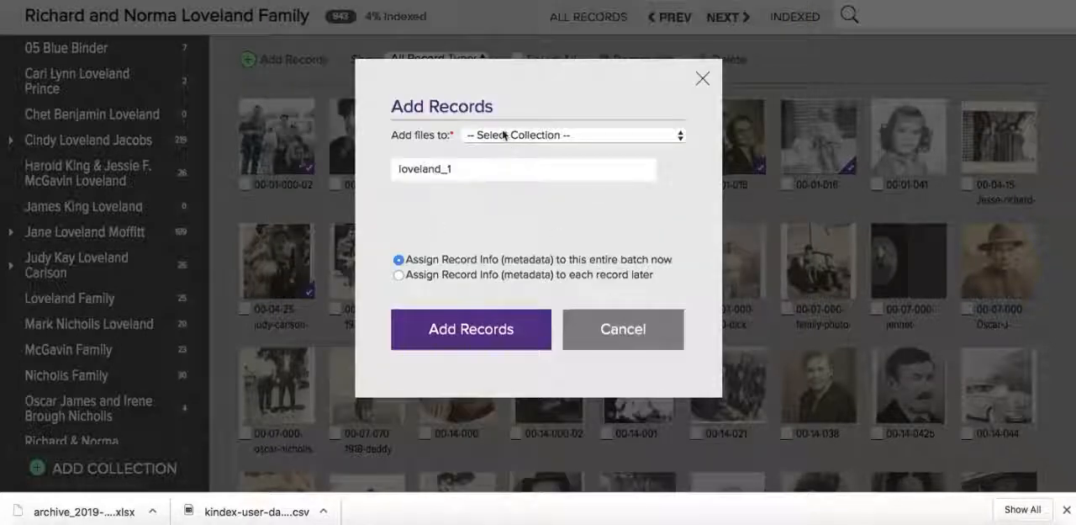
{"action": "left_click", "coordinate": [506, 136]}
{"action": "scroll", "coordinate": [542, 373], "scroll_direction": "down", "scroll_amount": 1}
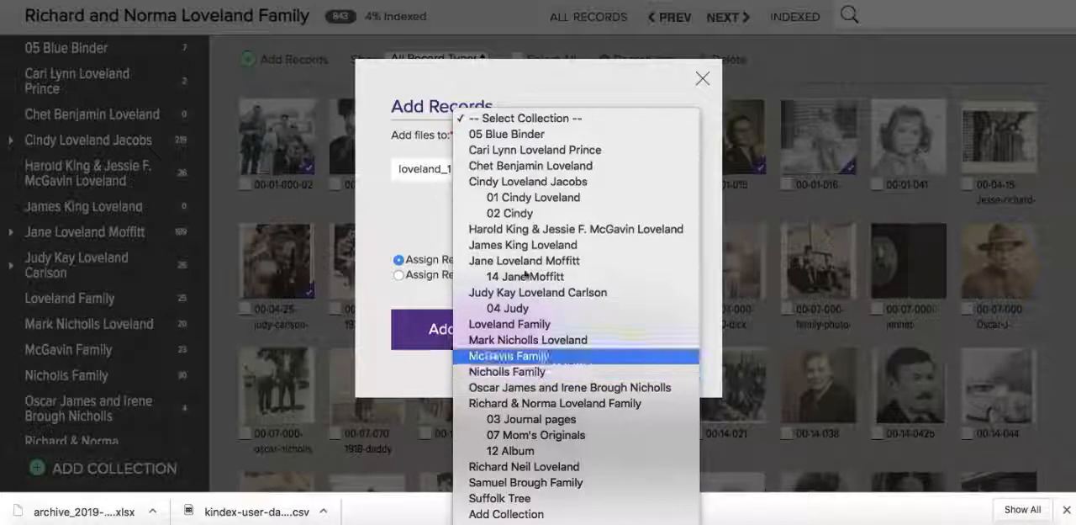
{"action": "left_click", "coordinate": [505, 513]}
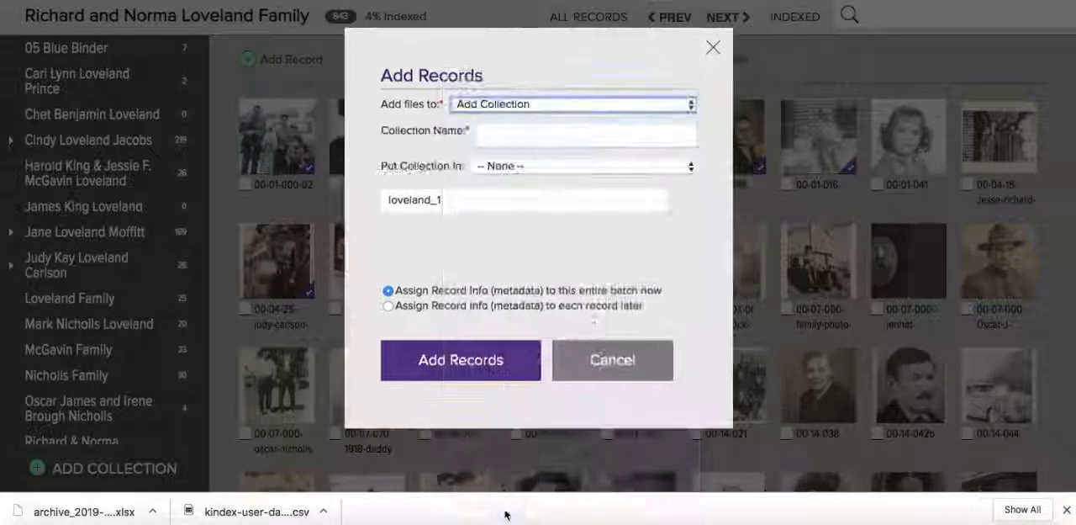
{"action": "left_click", "coordinate": [536, 136]}
{"action": "type", "text": "Demo"}
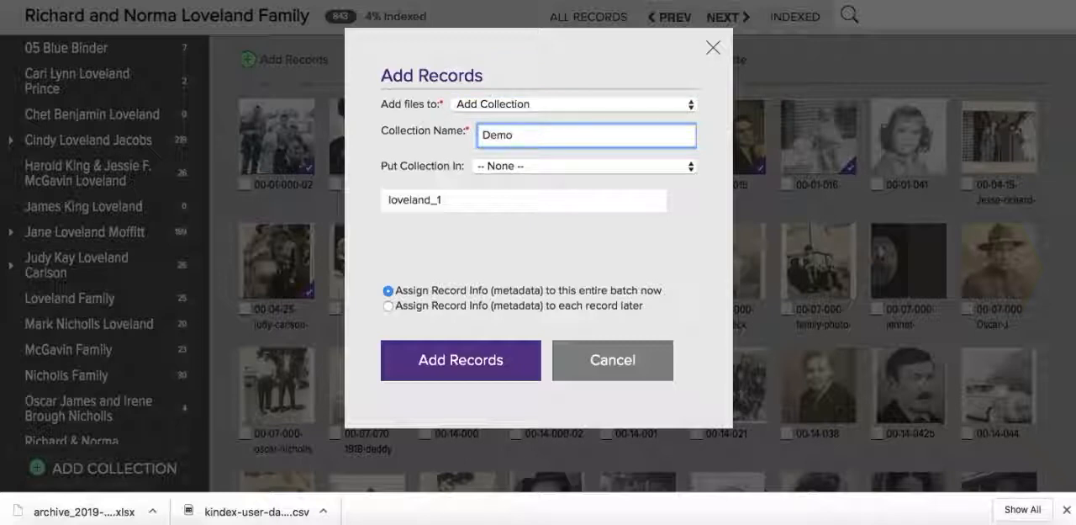
{"action": "left_click", "coordinate": [527, 167]}
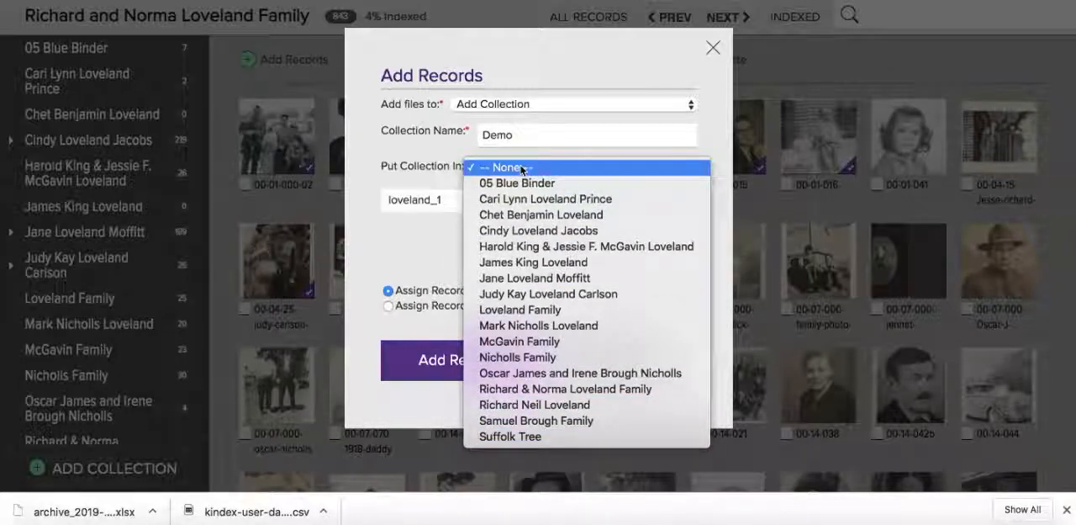
{"action": "left_click", "coordinate": [520, 167]}
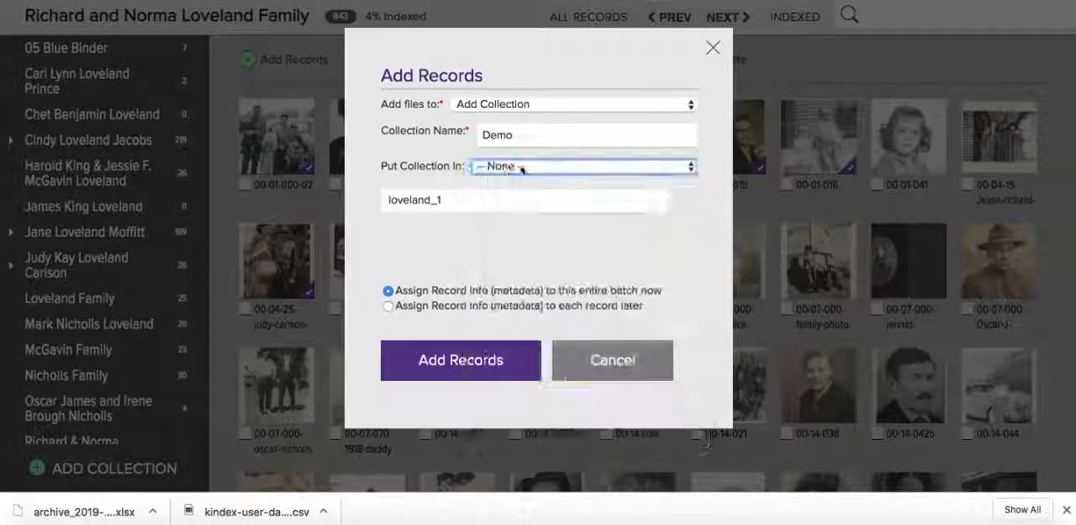
{"action": "left_click", "coordinate": [462, 362]}
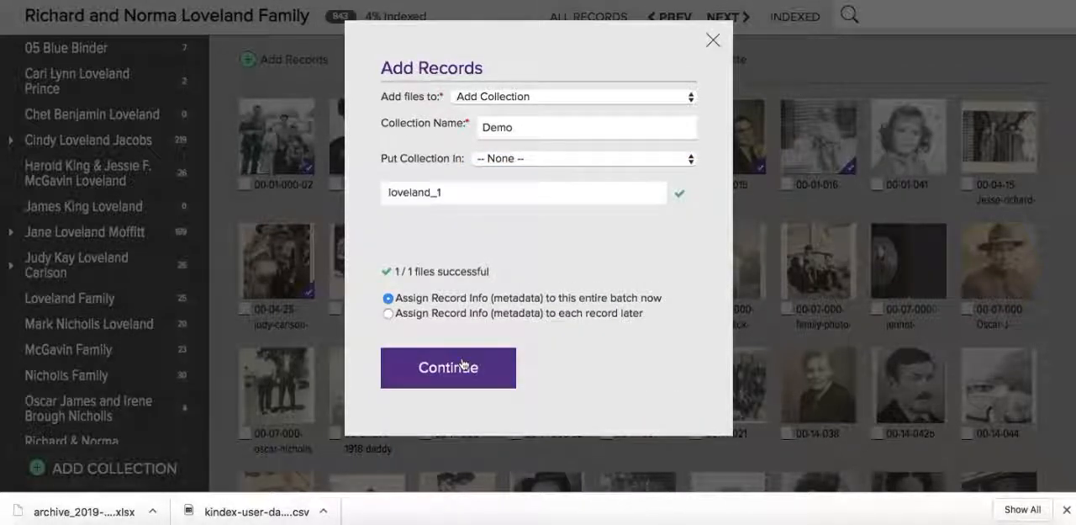
{"action": "left_click", "coordinate": [463, 366]}
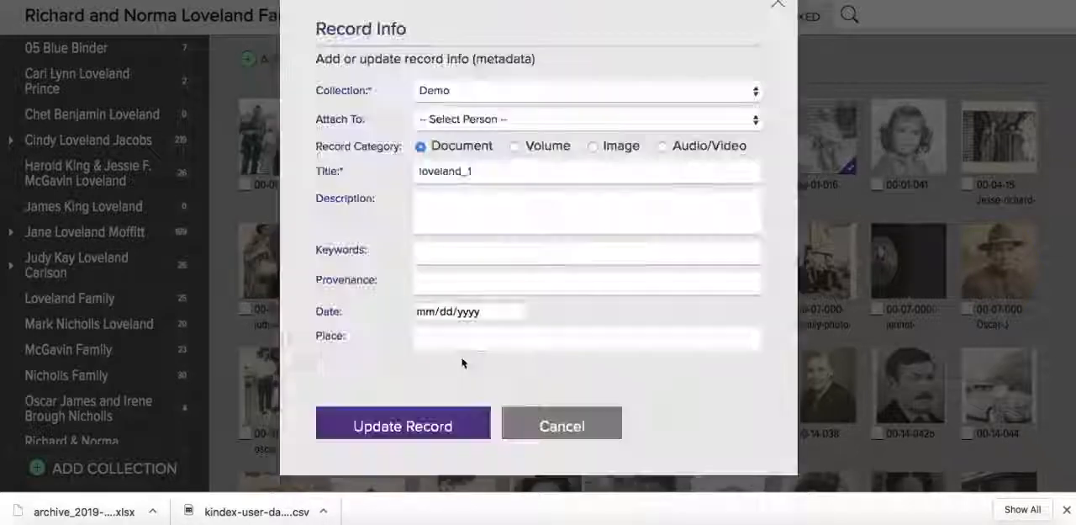
- Describe the loveland_1 record as "Demo record example", set its category to Image, and update the record without attaching a person
{"action": "left_click", "coordinate": [482, 211]}
{"action": "type", "text": "Demn"}
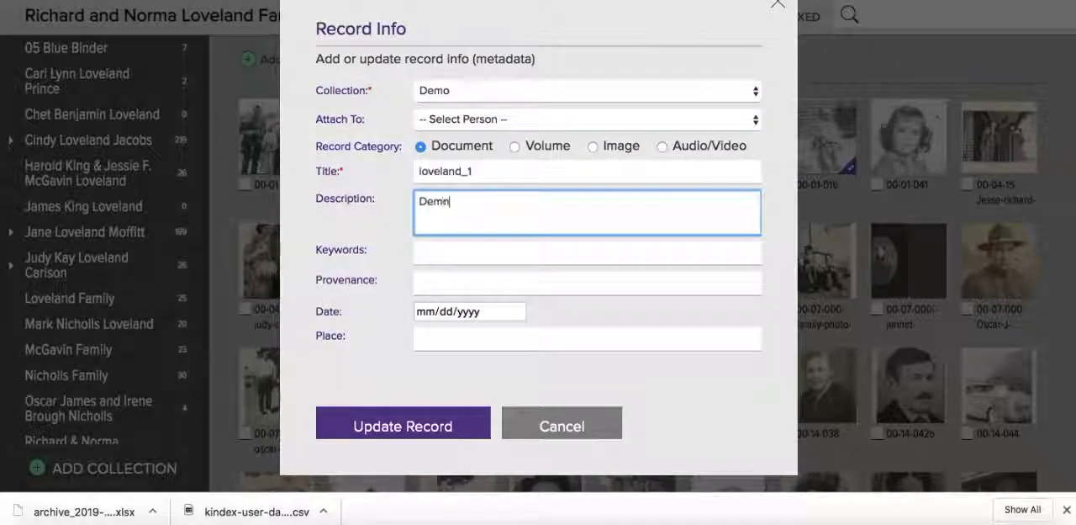
{"action": "key", "text": "BackSpace"}
{"action": "type", "text": "o record example"}
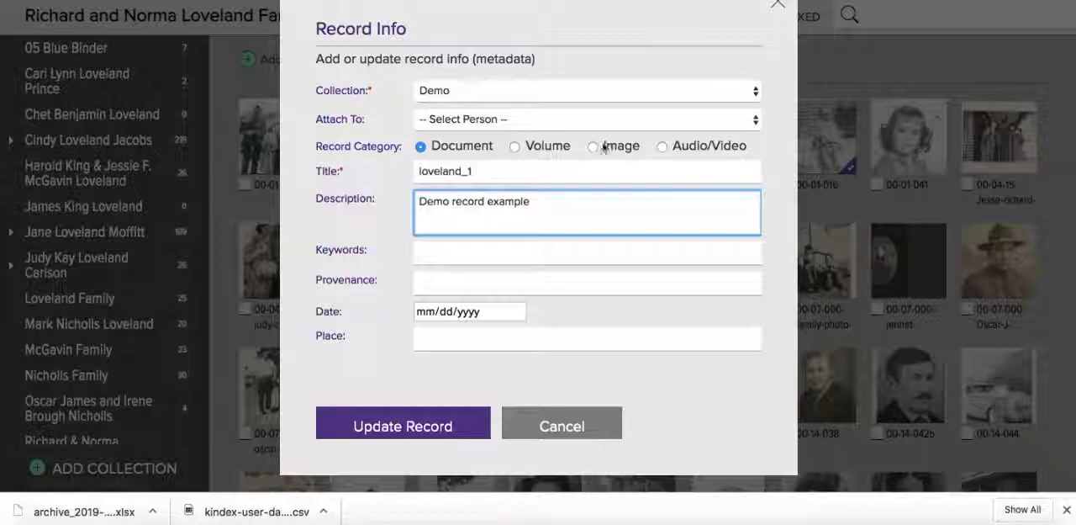
{"action": "left_click", "coordinate": [595, 145]}
{"action": "left_click", "coordinate": [516, 120]}
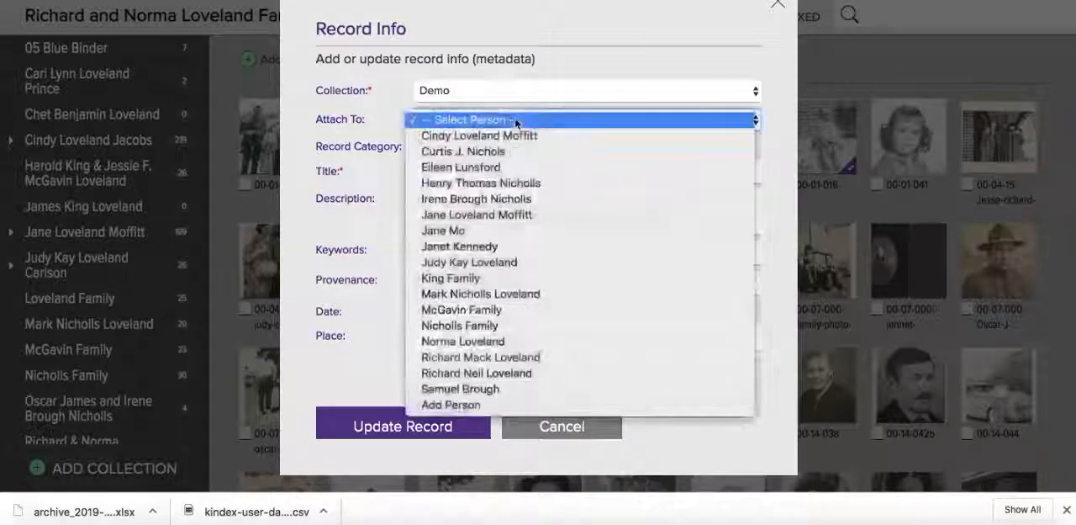
{"action": "left_click", "coordinate": [373, 117]}
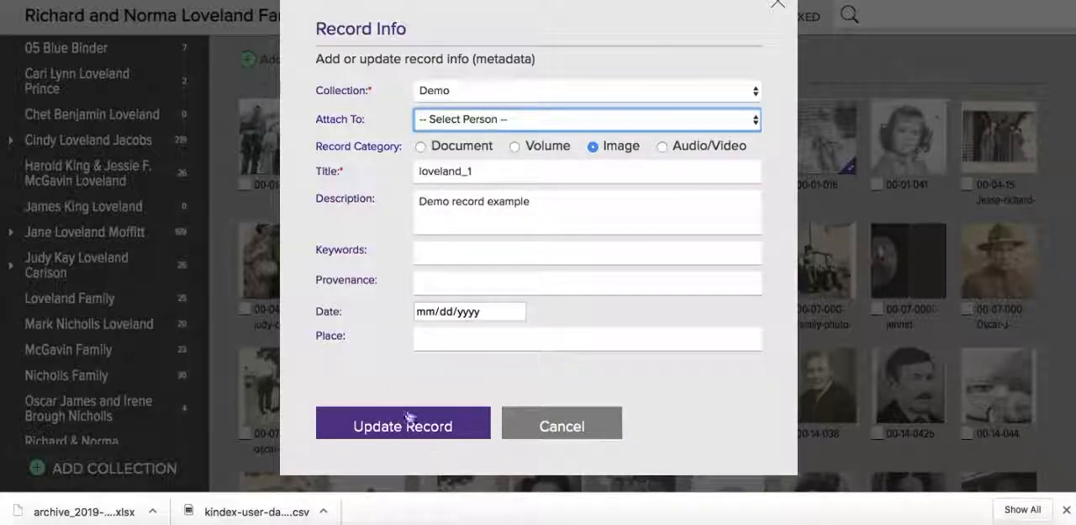
{"action": "scroll", "coordinate": [403, 320], "scroll_direction": "down", "scroll_amount": 1}
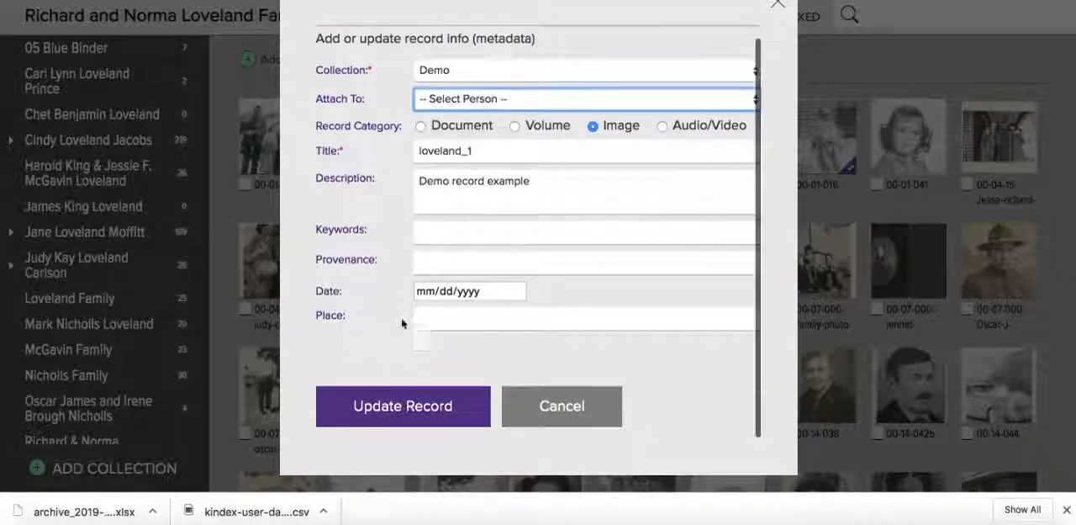
{"action": "left_click", "coordinate": [403, 407]}
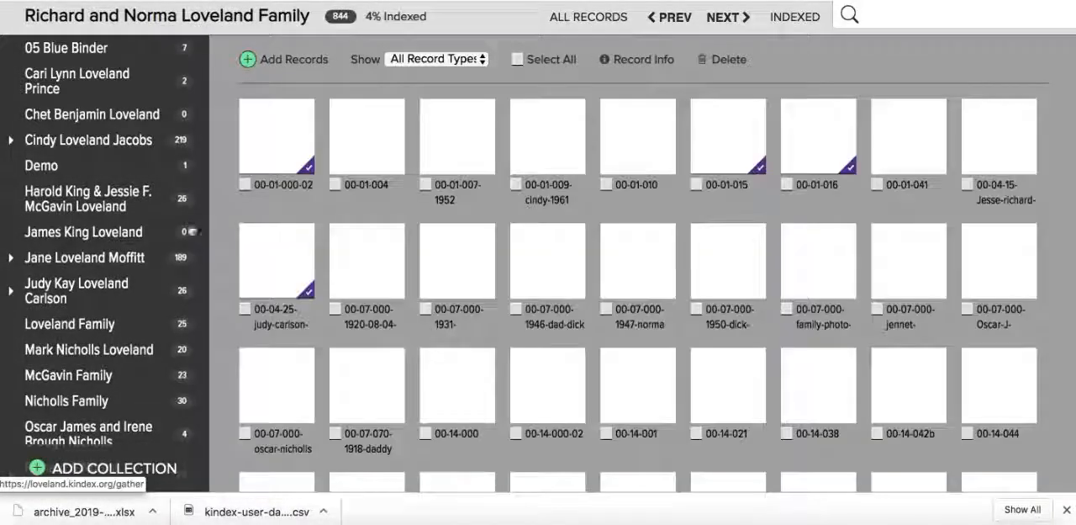
- Open the Demo collection, select the loveland_1 record, and call up its deletion confirmation without deleting it
{"action": "left_click", "coordinate": [44, 168]}
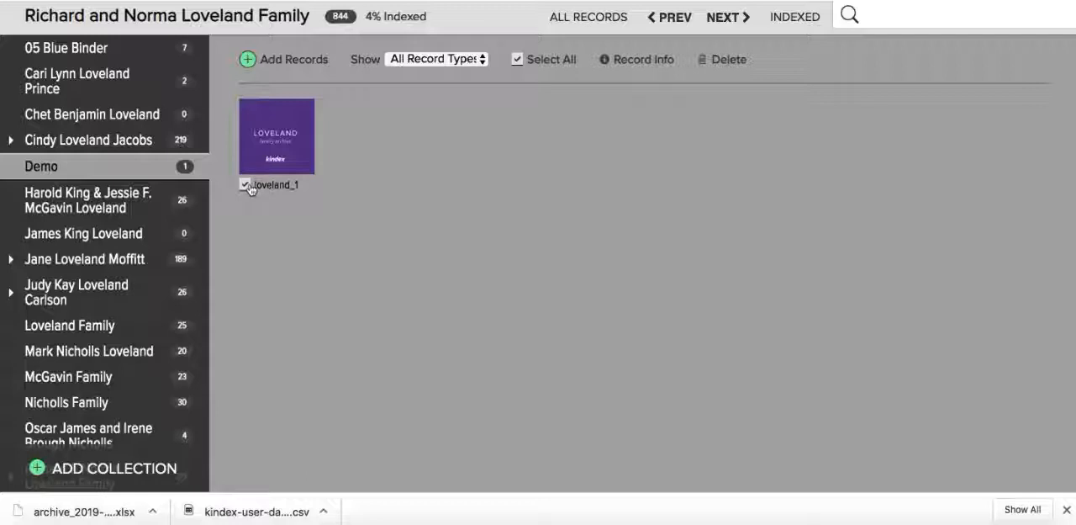
{"action": "left_click", "coordinate": [725, 59]}
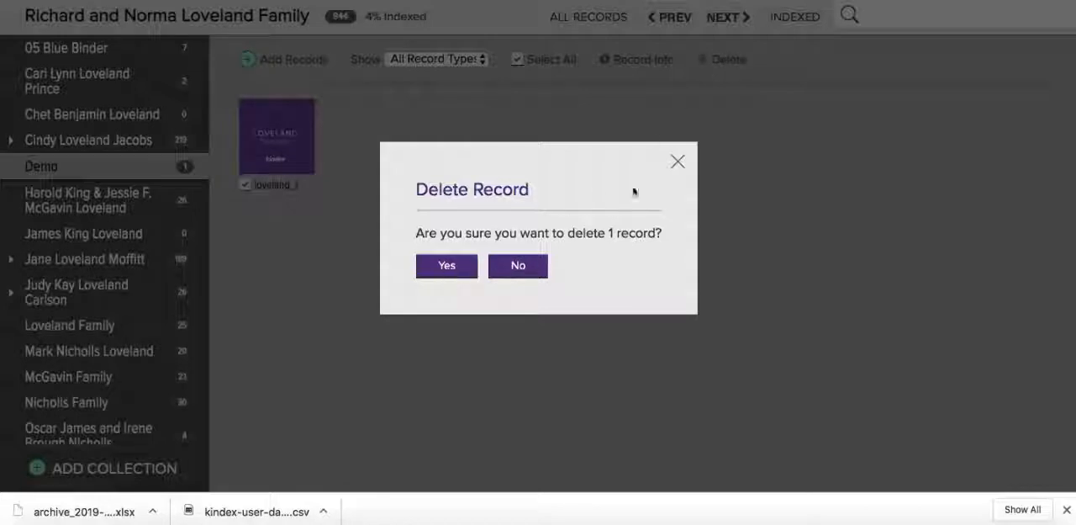
{"action": "left_click", "coordinate": [678, 163]}
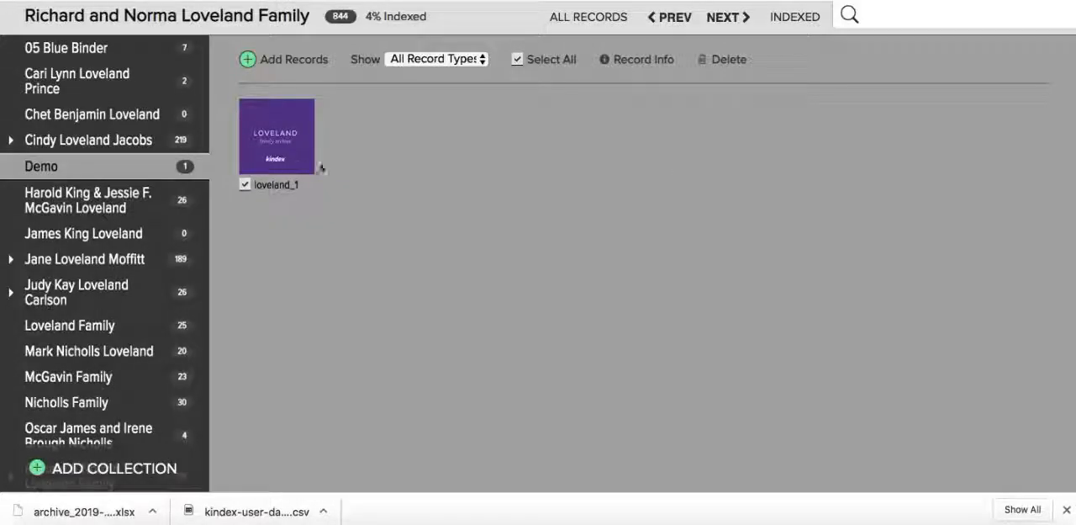
- Delete the Demo collection together with all its records, confirming both deletion prompts
{"action": "mouse_move", "coordinate": [180, 171]}
{"action": "left_click", "coordinate": [181, 168]}
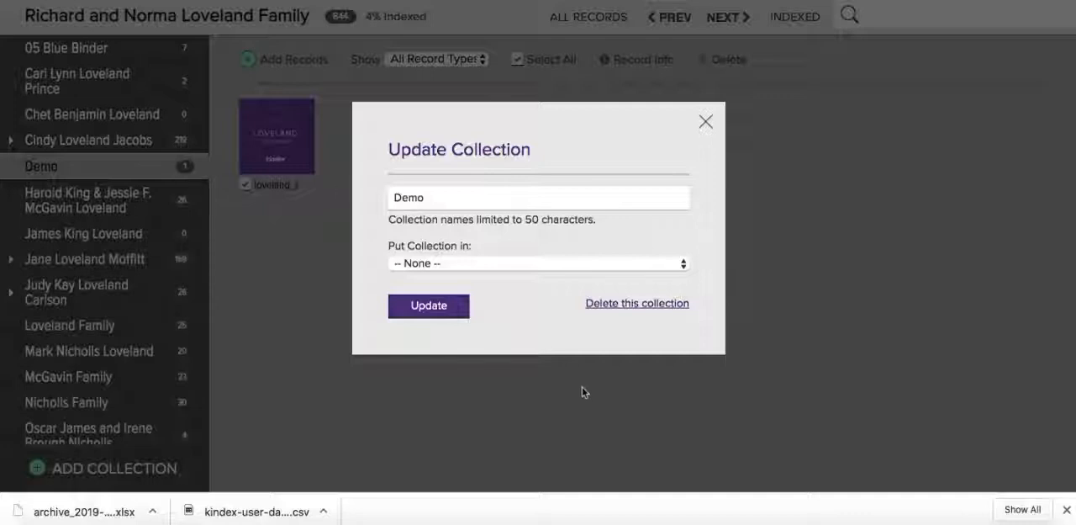
{"action": "left_click", "coordinate": [623, 305]}
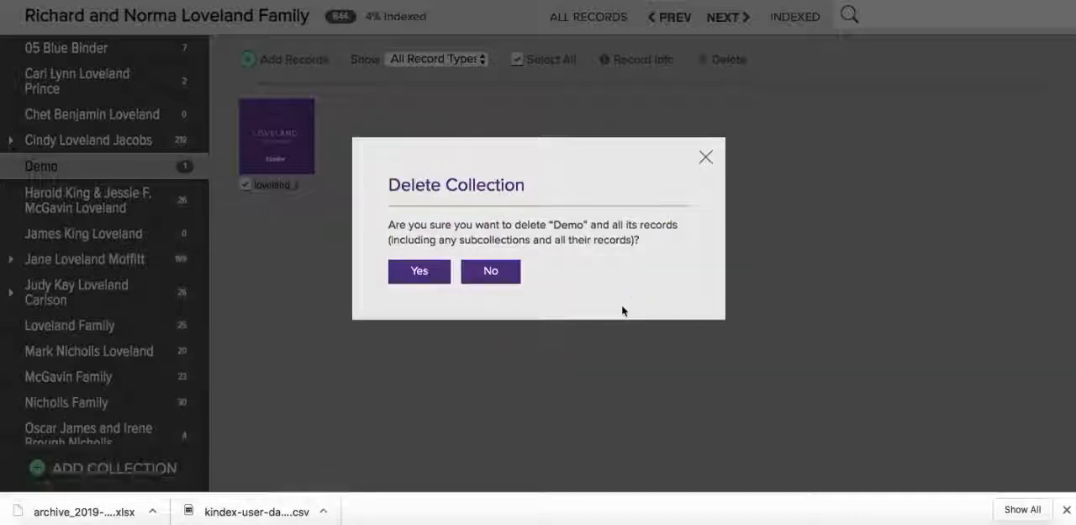
{"action": "left_click", "coordinate": [422, 282]}
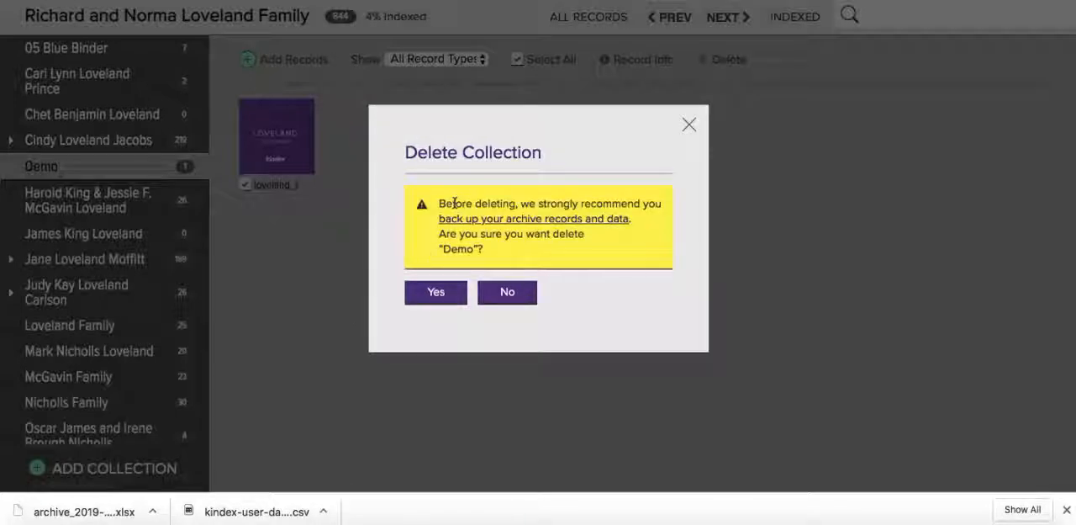
{"action": "left_click", "coordinate": [444, 292]}
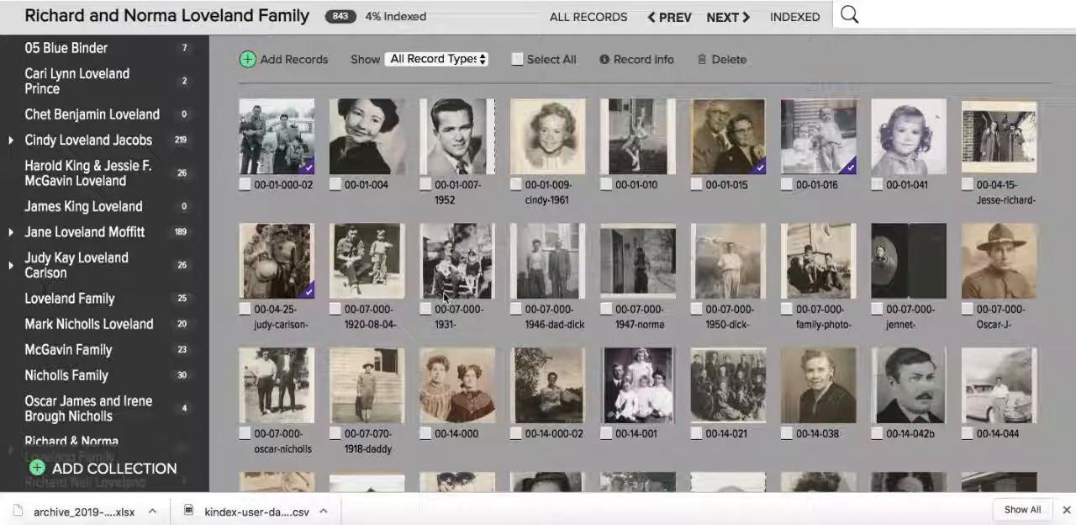
- Open the collection listed directly above Loveland Family, select all its records, and call up their deletion confirmation without deleting them
{"action": "left_click", "coordinate": [88, 272]}
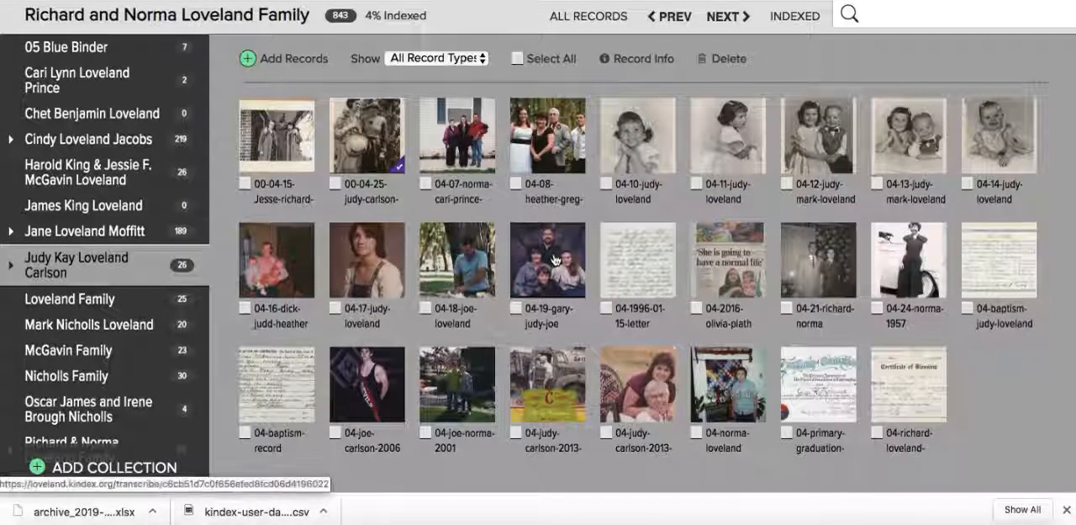
{"action": "scroll", "coordinate": [555, 260], "scroll_direction": "up", "scroll_amount": 1}
{"action": "scroll", "coordinate": [555, 260], "scroll_direction": "down", "scroll_amount": 1}
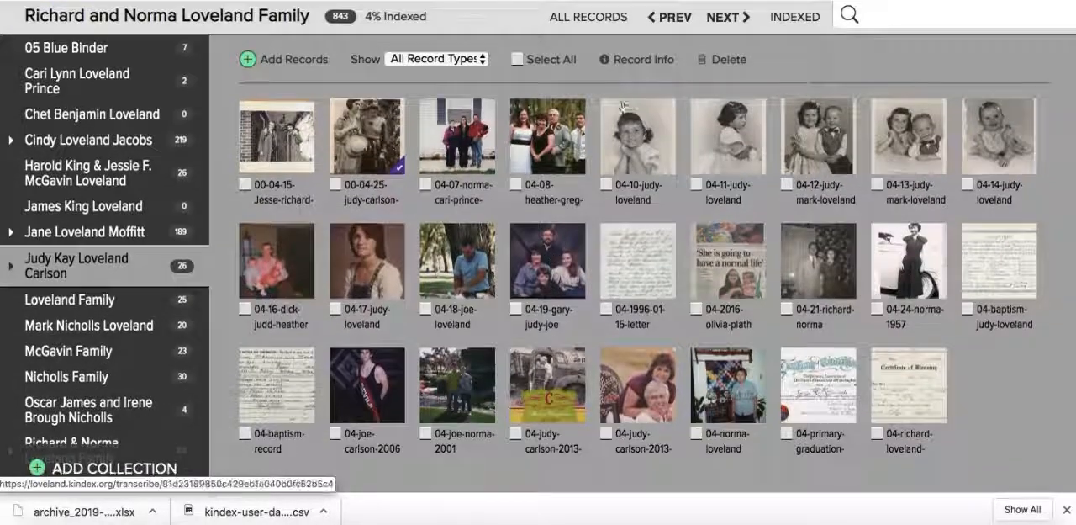
{"action": "left_click", "coordinate": [517, 60]}
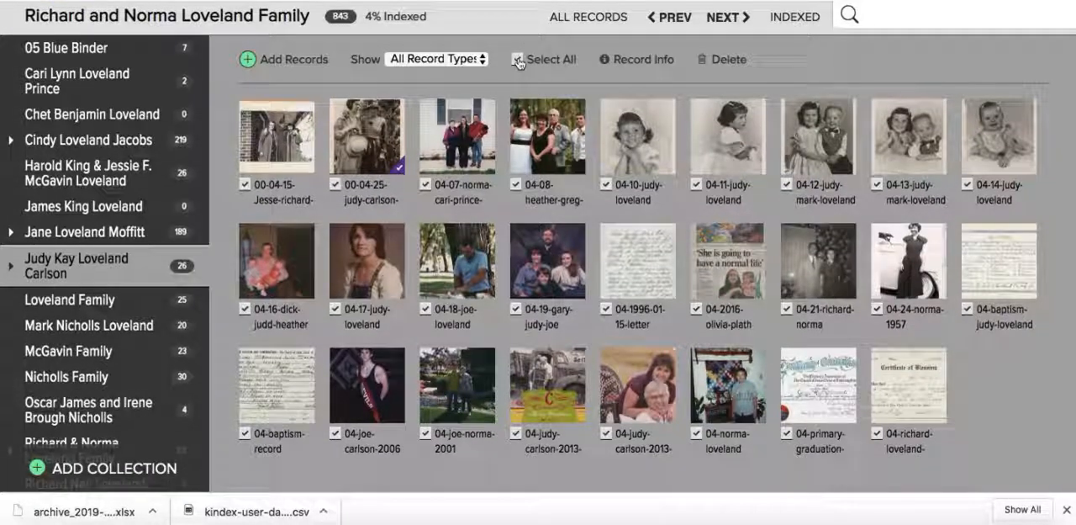
{"action": "left_click", "coordinate": [729, 62]}
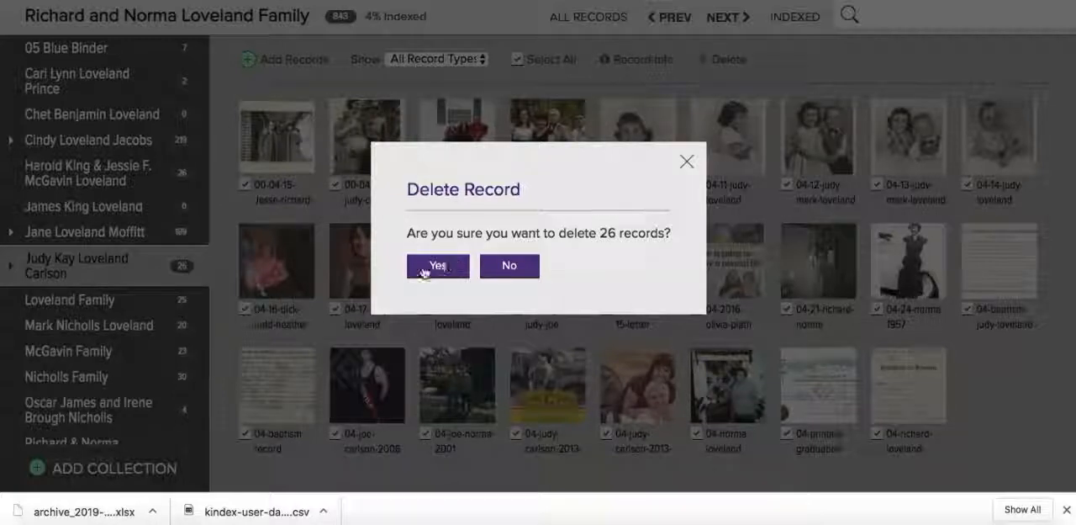
{"action": "left_click", "coordinate": [687, 162]}
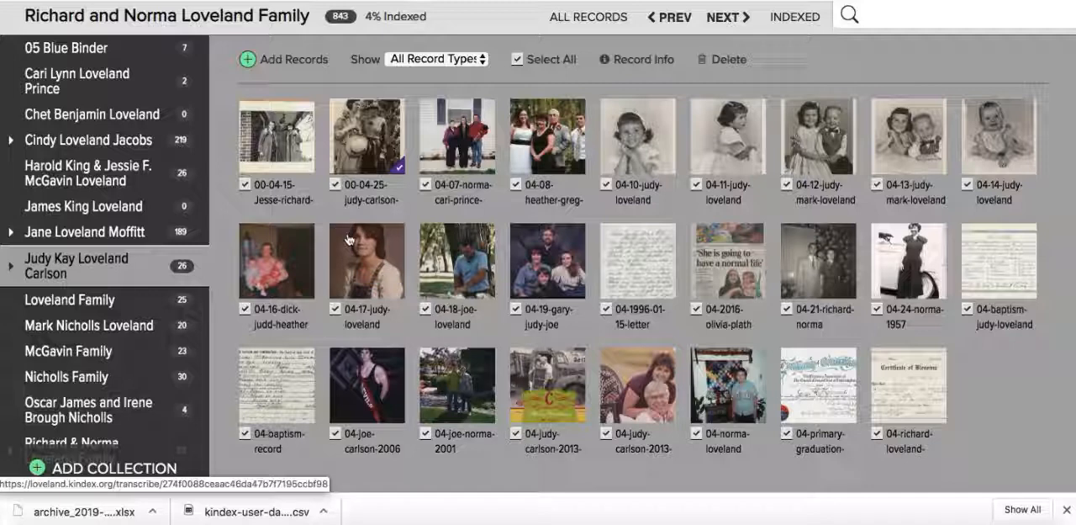
- Review the record info form for the selected records and the collection's name and deletion options, leaving both without changes
{"action": "left_click", "coordinate": [625, 62]}
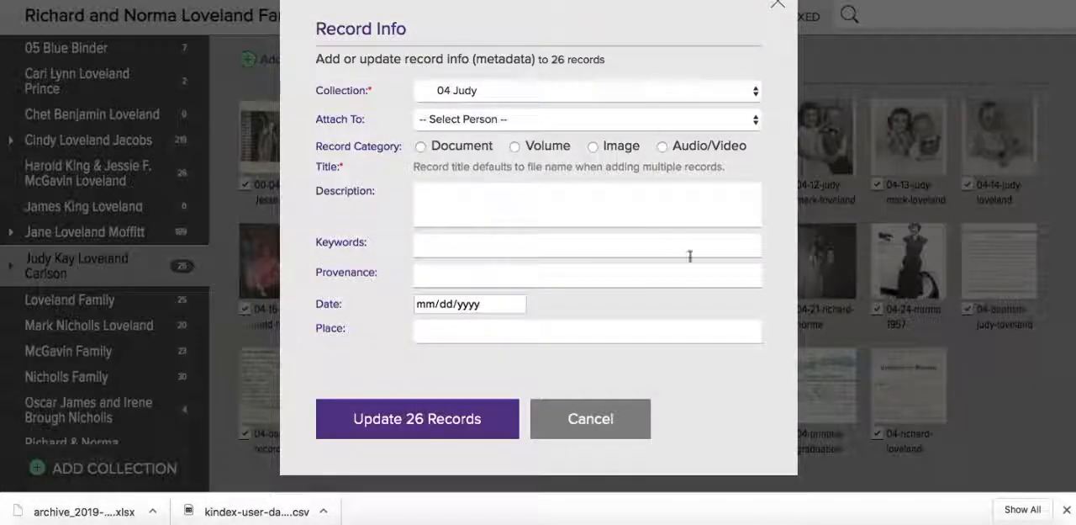
{"action": "left_click", "coordinate": [776, 4]}
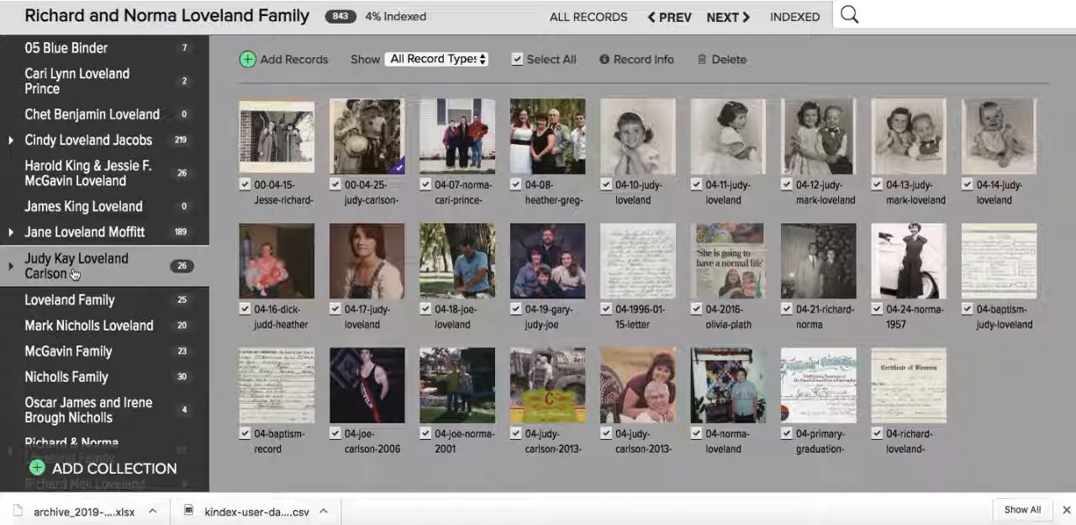
{"action": "mouse_move", "coordinate": [189, 269]}
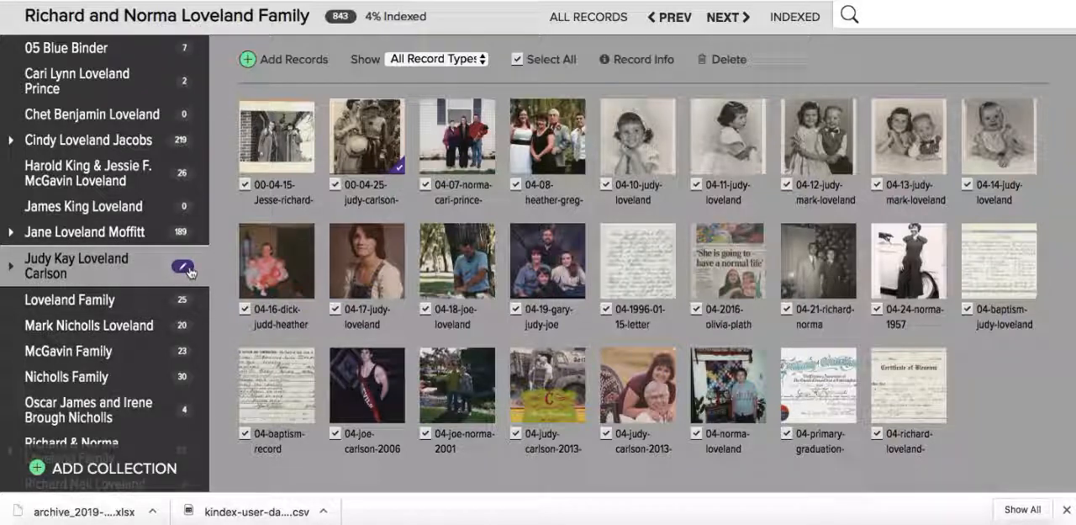
{"action": "left_click", "coordinate": [188, 267]}
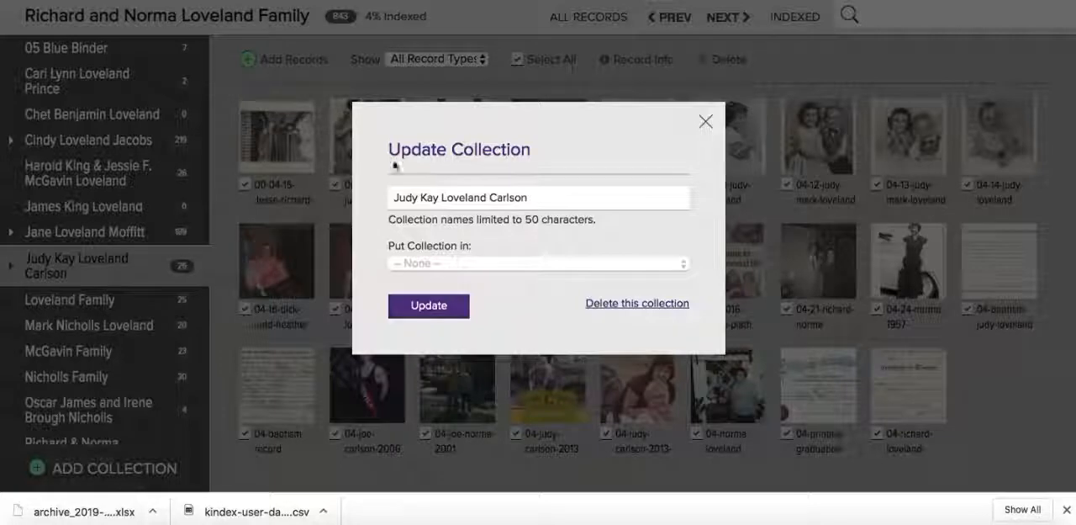
{"action": "triple_click", "coordinate": [450, 197]}
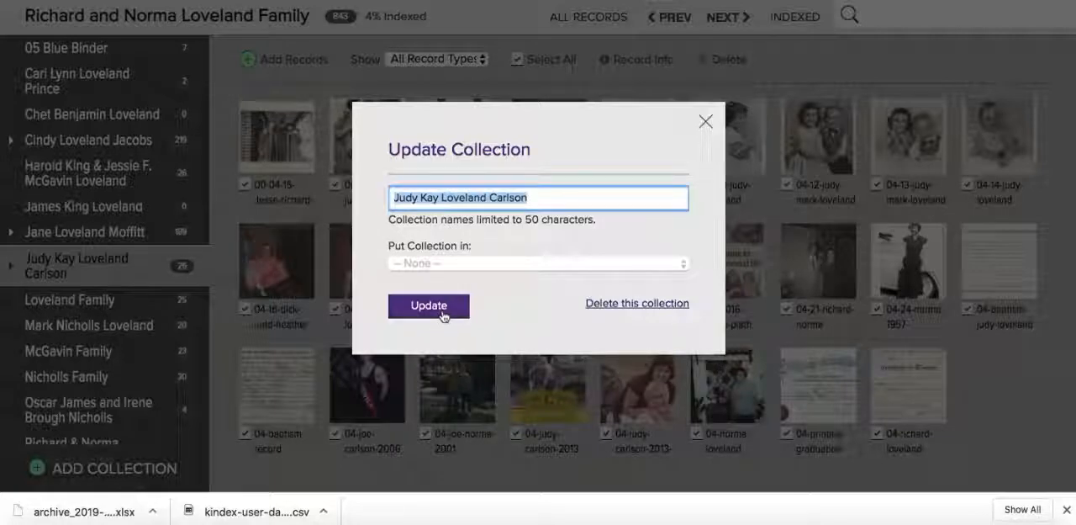
{"action": "left_click", "coordinate": [706, 122]}
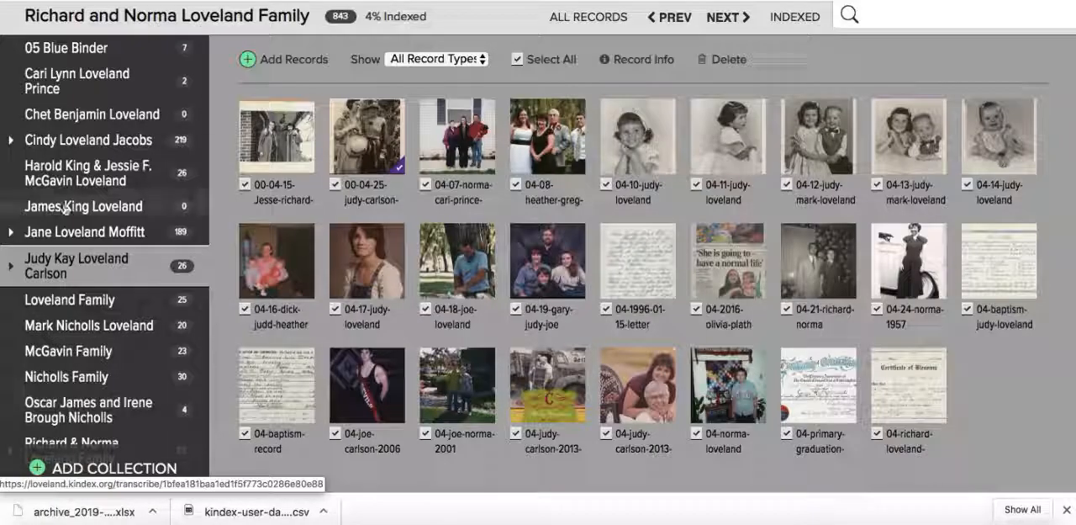
- Return to the archive's full record list, open the archive management settings, and view the empty archive description form without submitting anything
{"action": "left_click", "coordinate": [34, 266]}
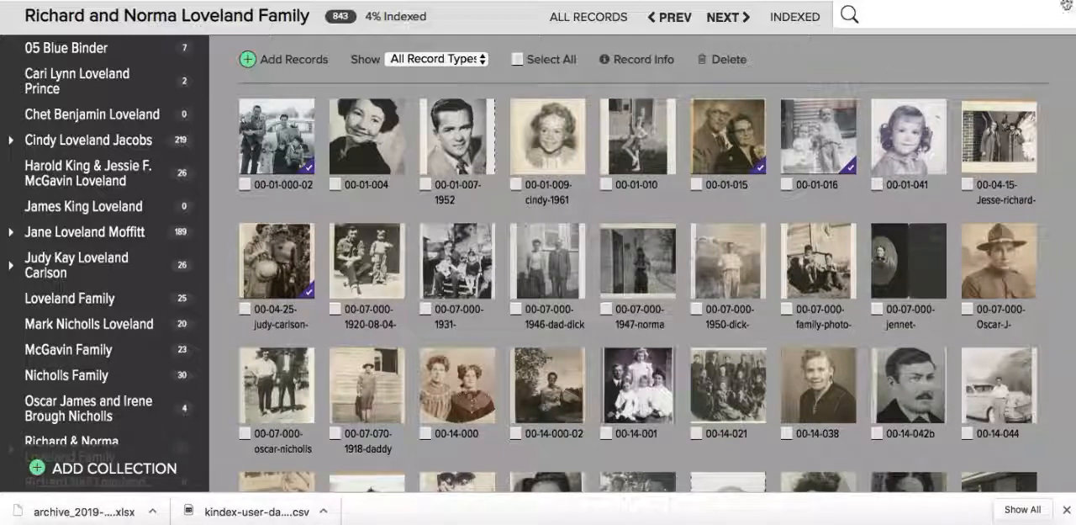
{"action": "left_click", "coordinate": [1062, 11]}
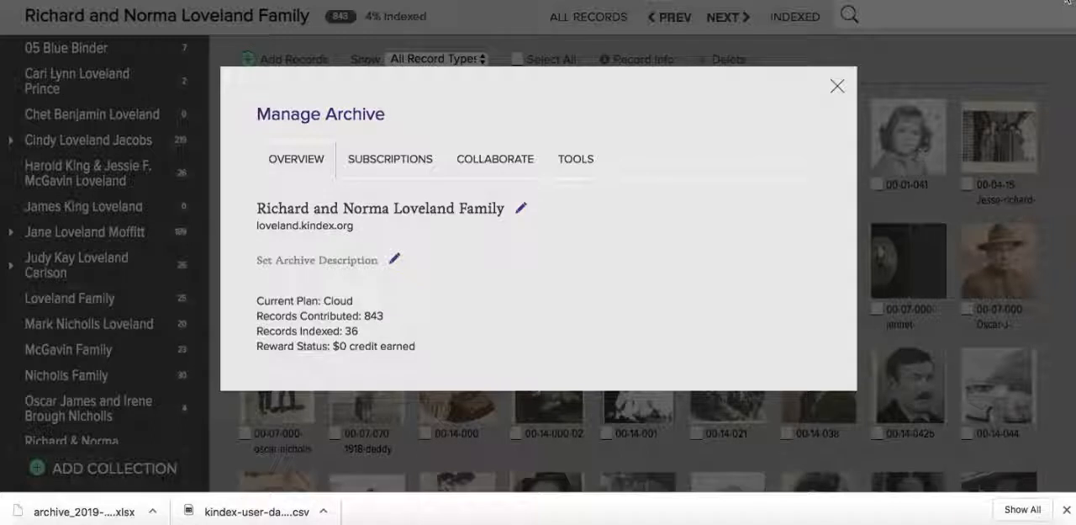
{"action": "left_click", "coordinate": [395, 262]}
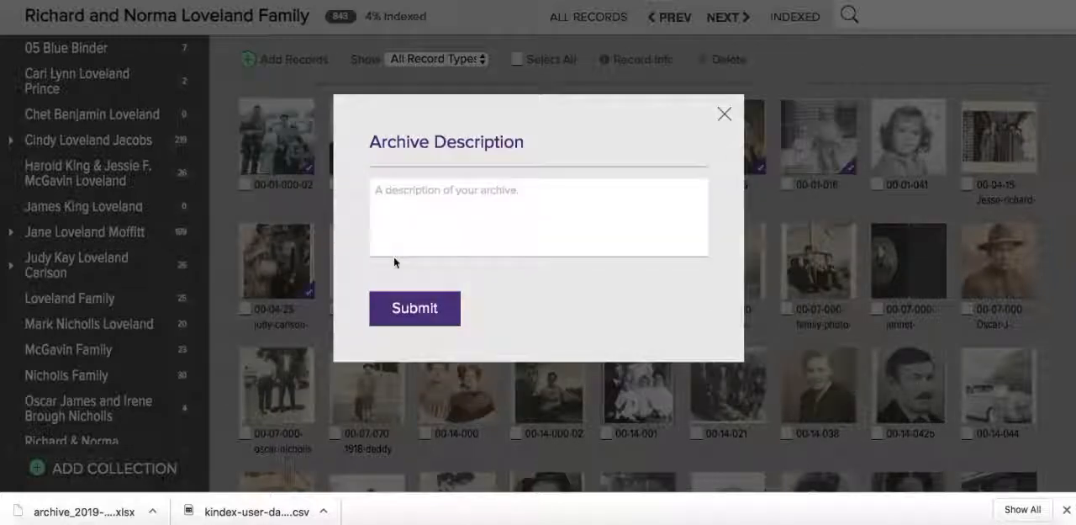
{"action": "left_click", "coordinate": [433, 208]}
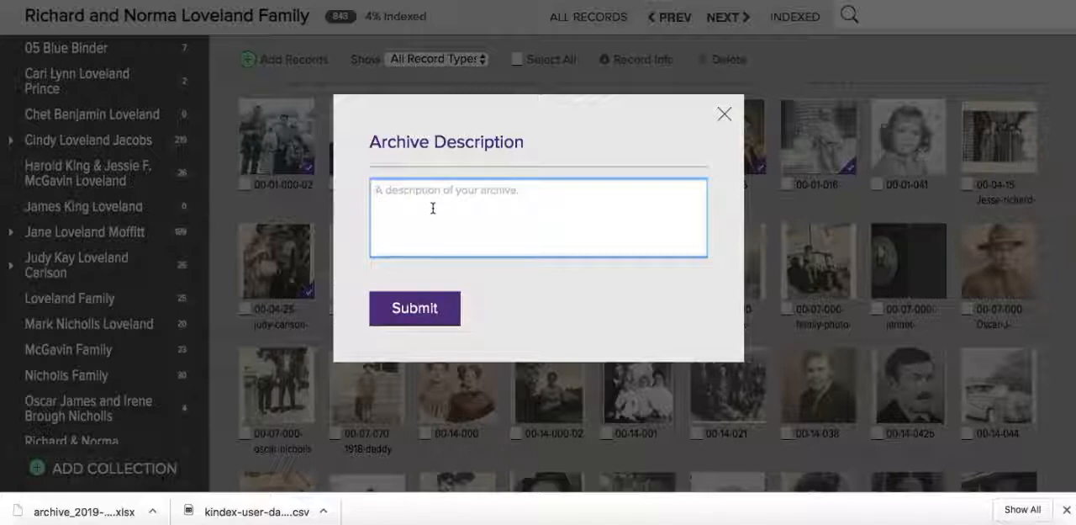
{"action": "left_click", "coordinate": [724, 115]}
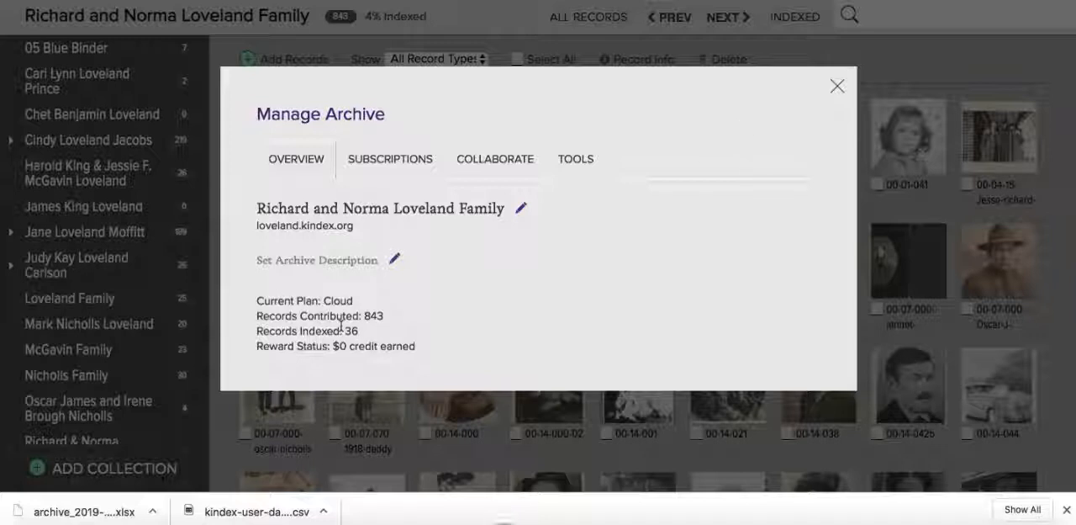
- Review the archive's subscription options and its list of invited collaborators, leaving the plan and the invitations as they are
{"action": "left_click", "coordinate": [402, 157]}
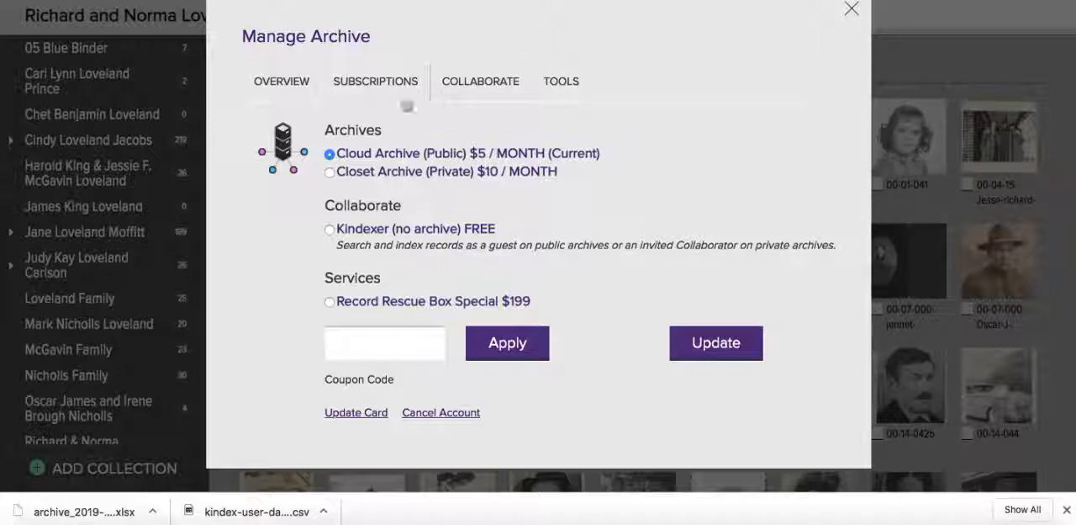
{"action": "left_click", "coordinate": [491, 81]}
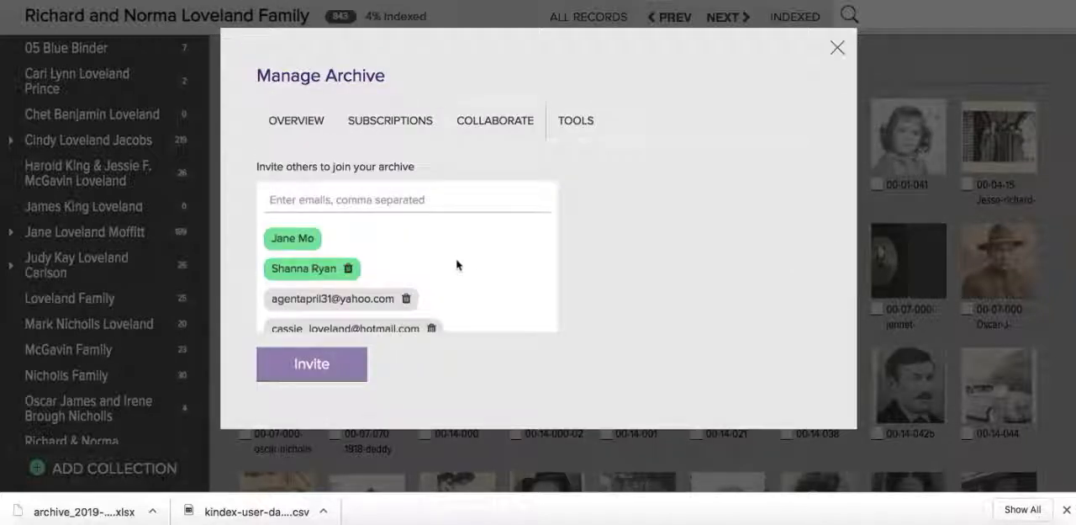
{"action": "scroll", "coordinate": [455, 254], "scroll_direction": "down", "scroll_amount": 5}
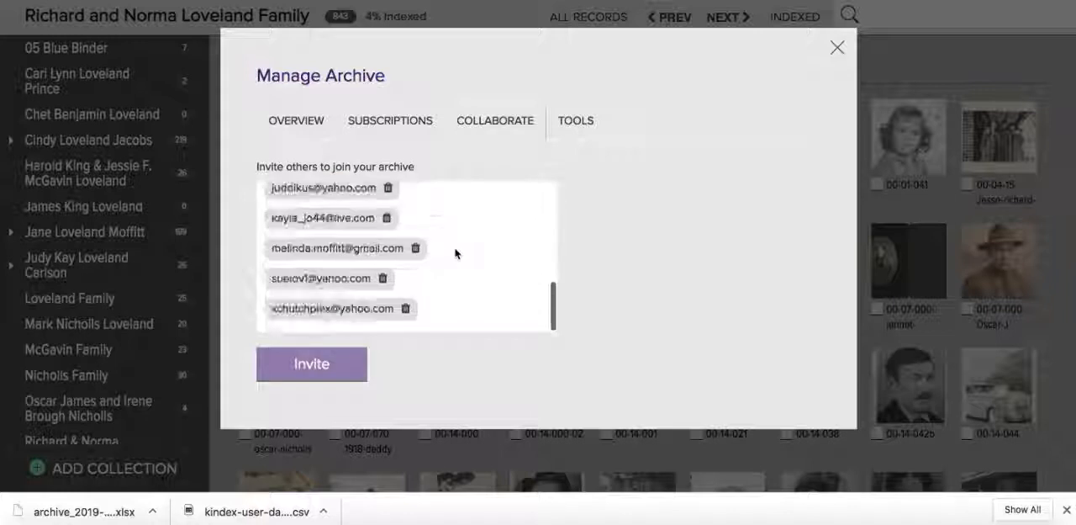
{"action": "scroll", "coordinate": [455, 254], "scroll_direction": "up", "scroll_amount": 5}
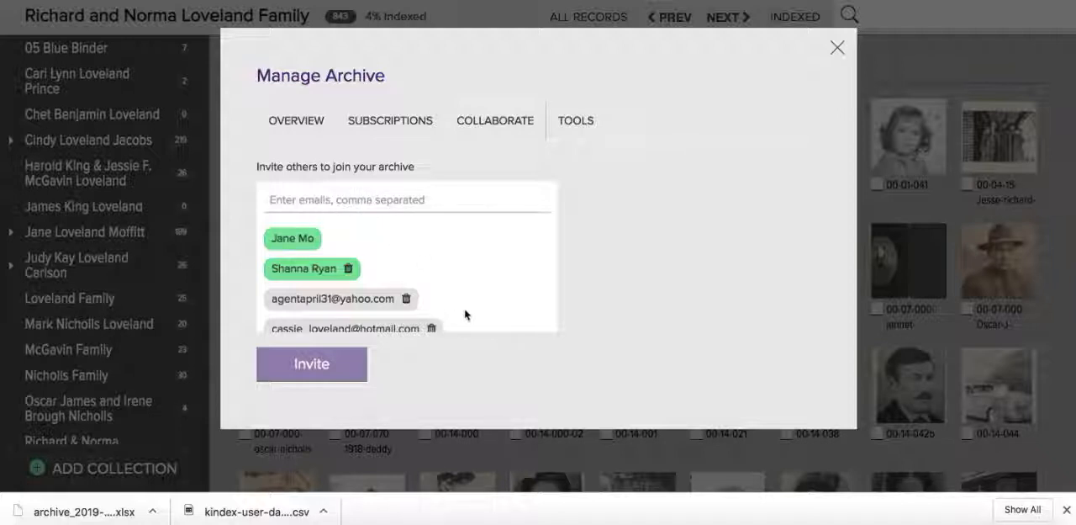
{"action": "left_click", "coordinate": [331, 204]}
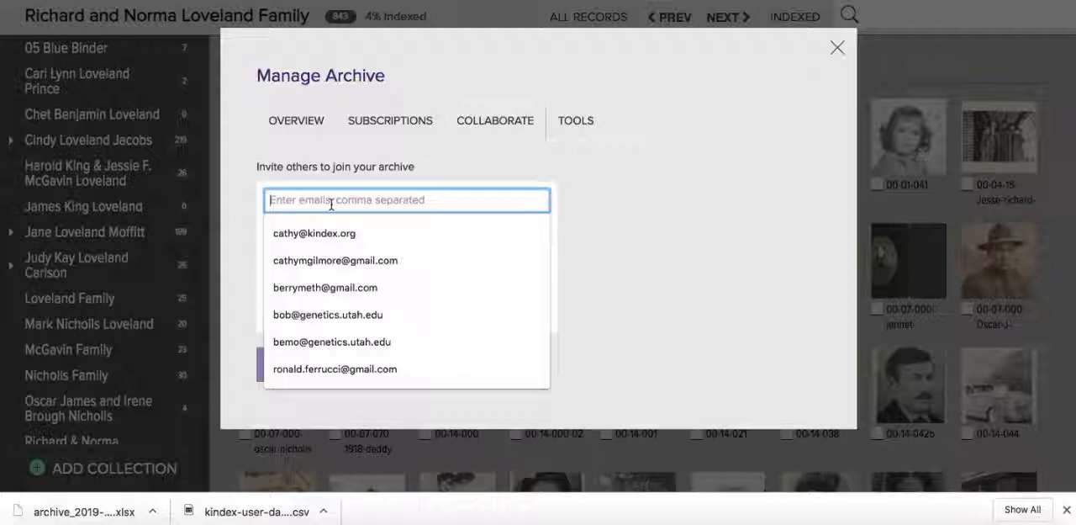
{"action": "left_click", "coordinate": [733, 220]}
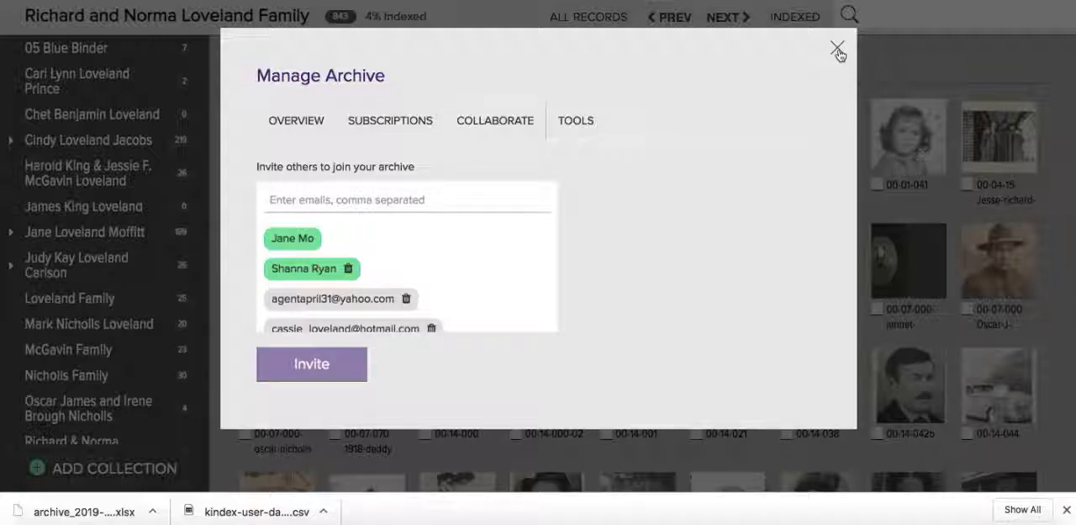
- Examine the archive's XLS data and ZIP record download options, and close the archive management settings
{"action": "left_click", "coordinate": [585, 126]}
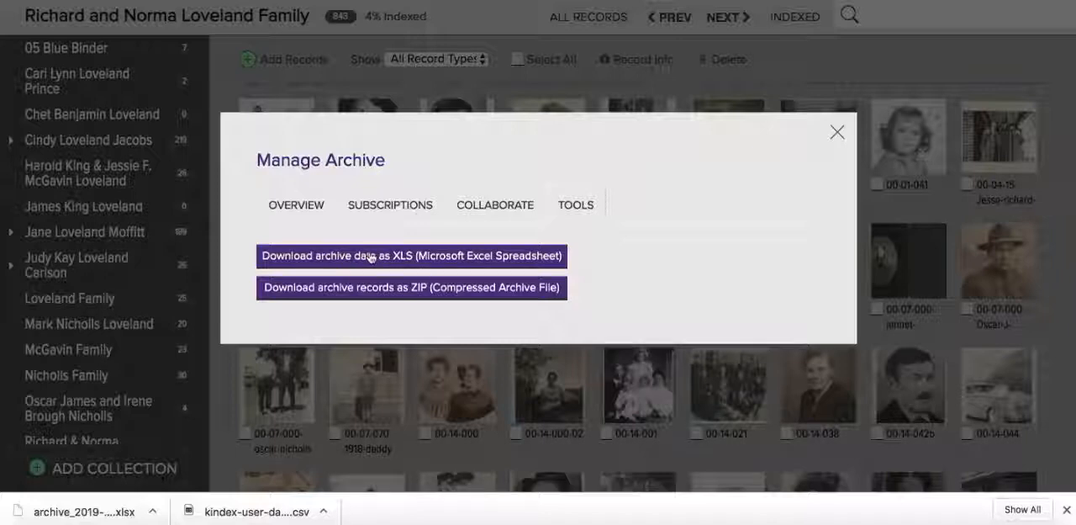
{"action": "left_click", "coordinate": [442, 262]}
{"action": "left_click", "coordinate": [838, 136]}
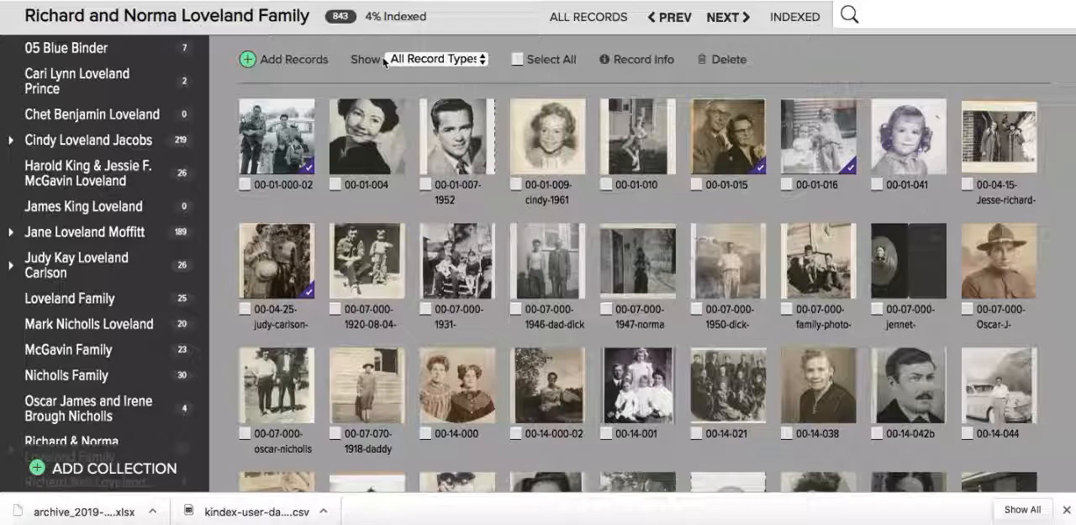
- Start adding records from FamilySearch Memories, and copy the person's FamilySearch ID from the profile page open in FamilySearch
{"action": "left_click", "coordinate": [292, 57]}
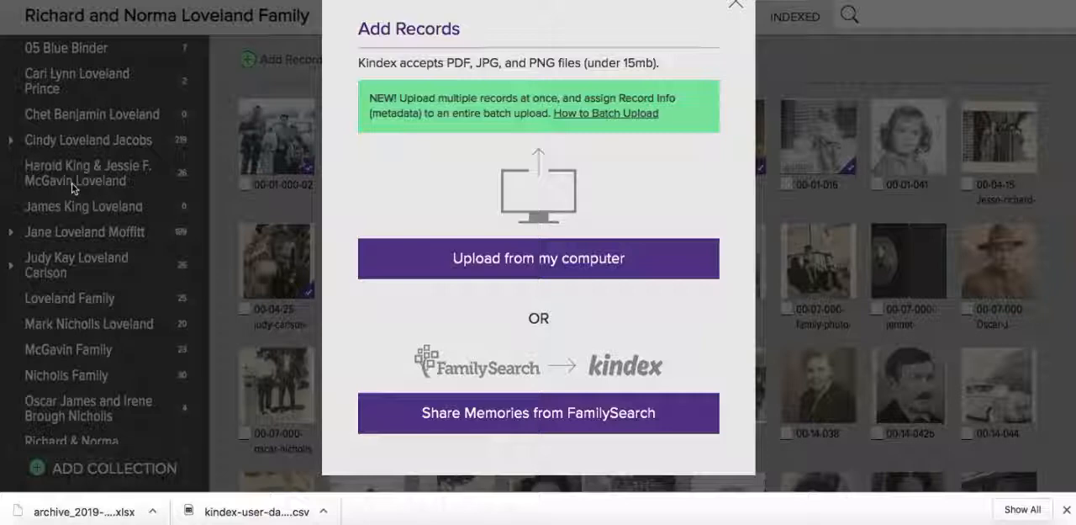
{"action": "left_click", "coordinate": [527, 410]}
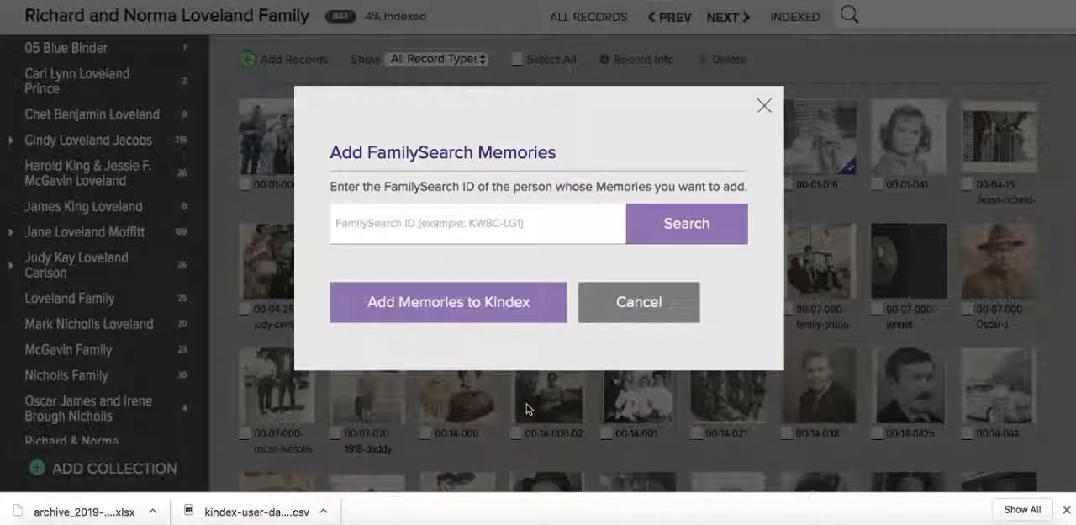
{"action": "key", "text": "ctrl+Tab"}
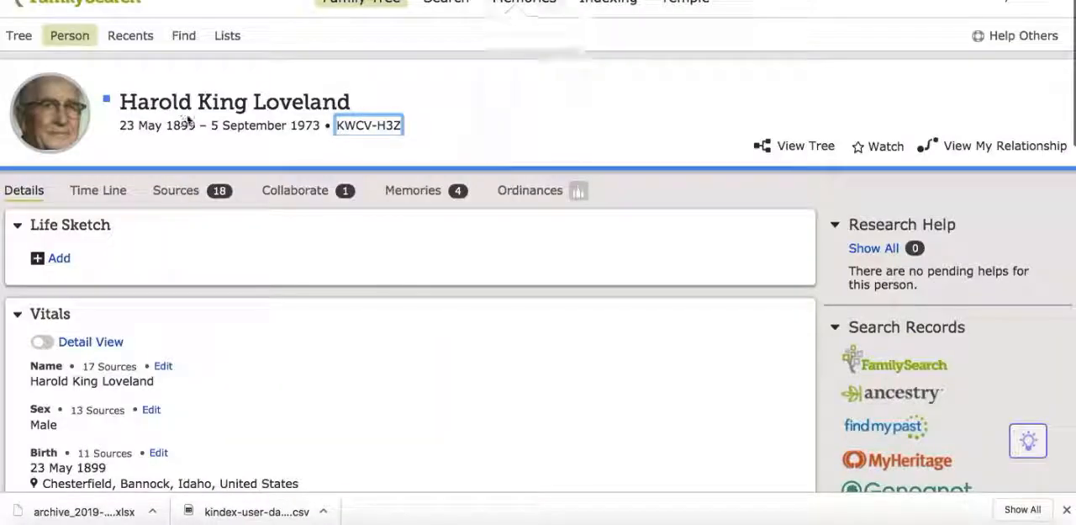
{"action": "right_click", "coordinate": [380, 127]}
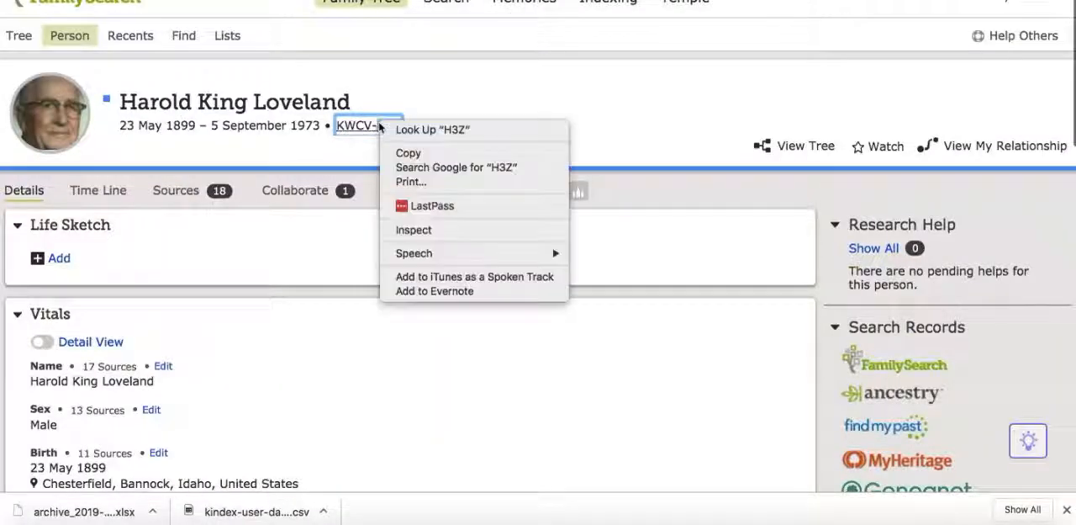
{"action": "left_click", "coordinate": [368, 126]}
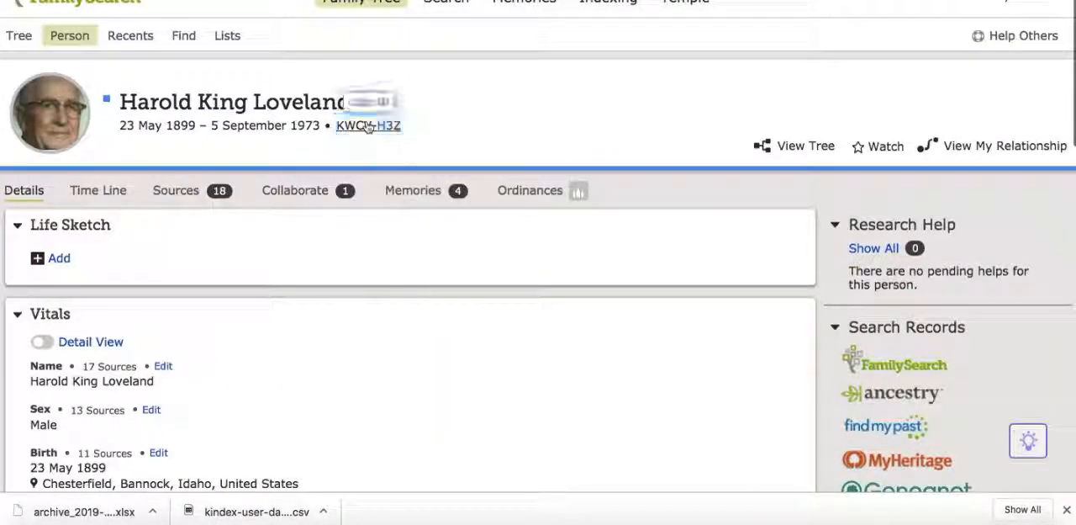
{"action": "left_click", "coordinate": [368, 103]}
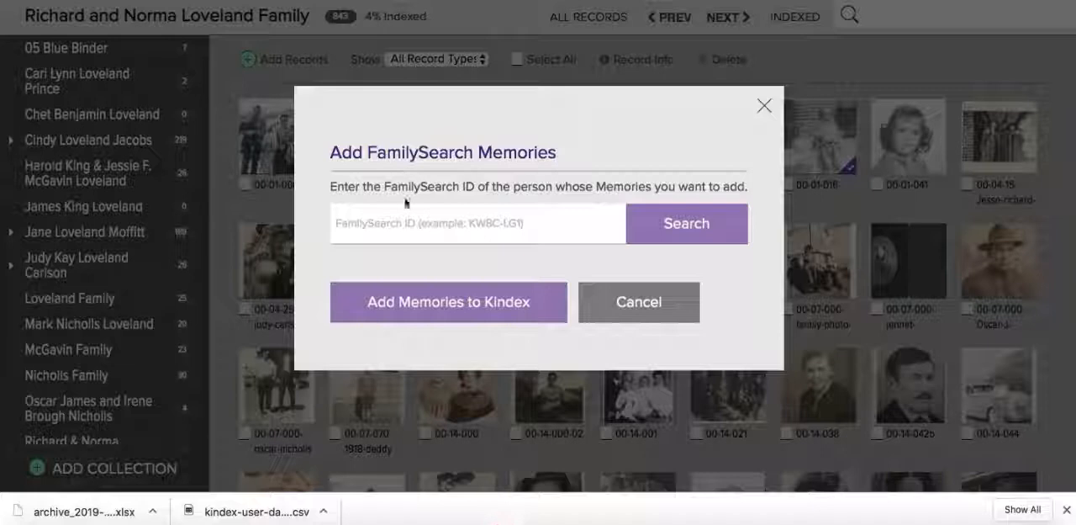
- Search for the person in Kindex with the copied FamilySearch ID and add that person's memories to the archive
{"action": "left_click", "coordinate": [386, 227]}
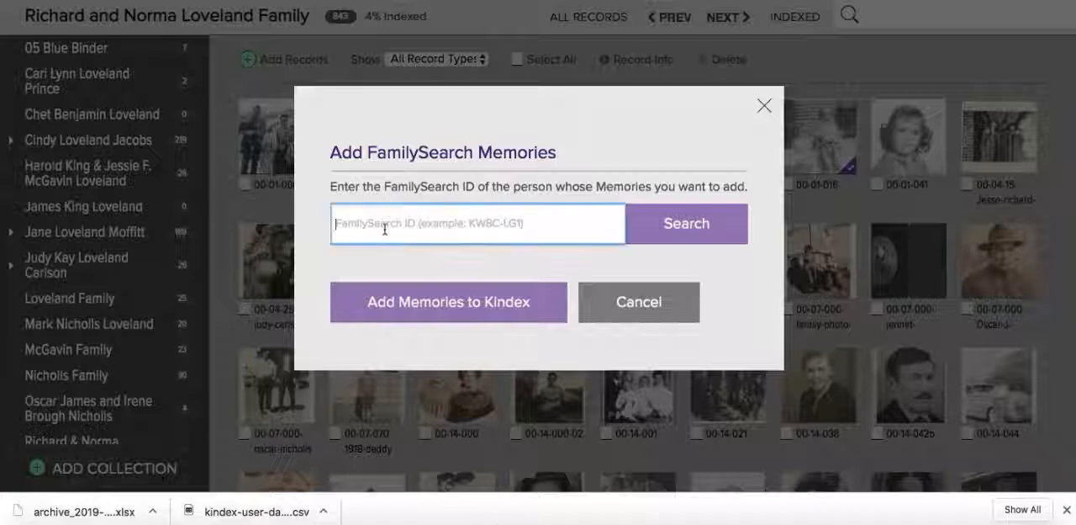
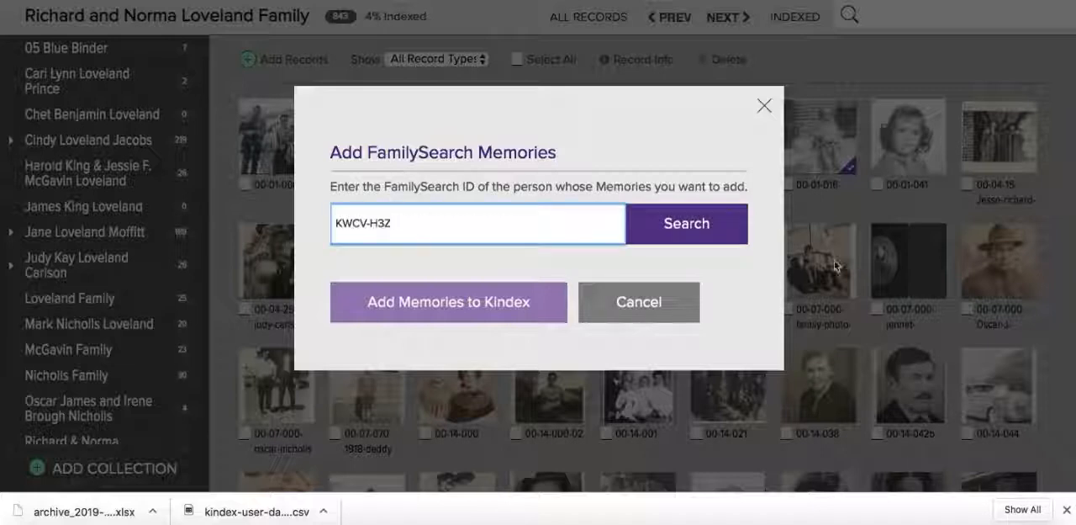
{"action": "left_click", "coordinate": [677, 223]}
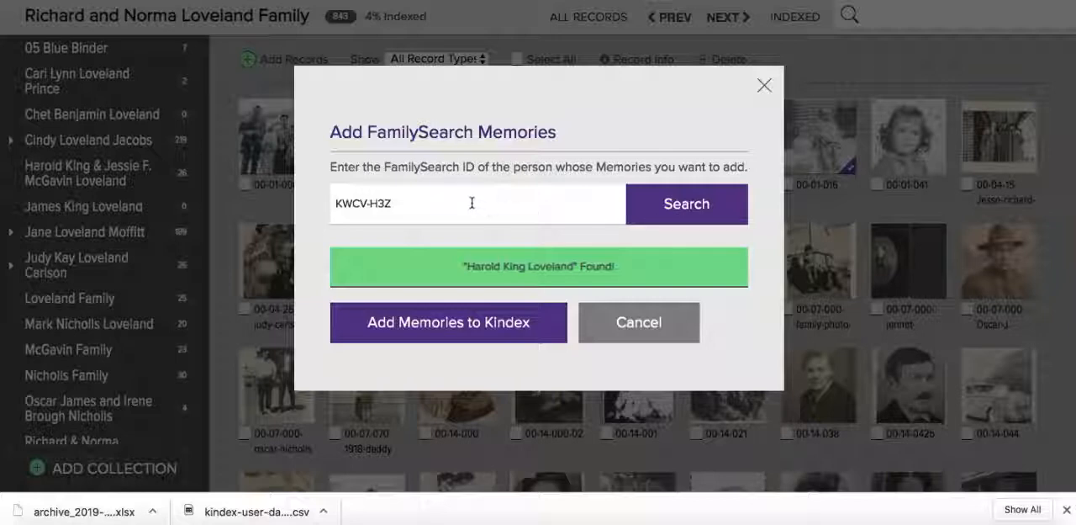
{"action": "left_click", "coordinate": [430, 331]}
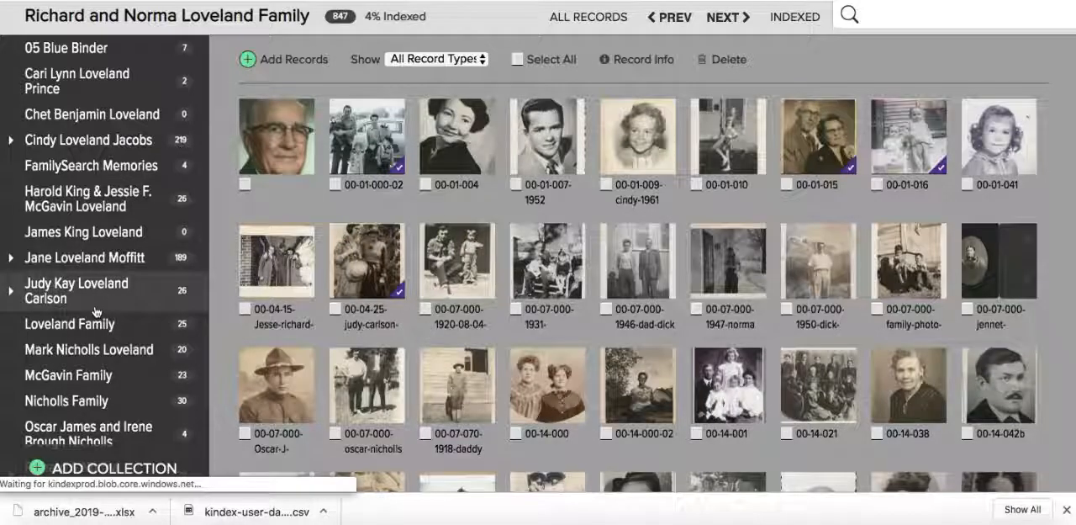
- Open the FamilySearch Memories collection and select all four of its records
{"action": "scroll", "coordinate": [95, 312], "scroll_direction": "down", "scroll_amount": 4}
{"action": "scroll", "coordinate": [95, 312], "scroll_direction": "up", "scroll_amount": 1}
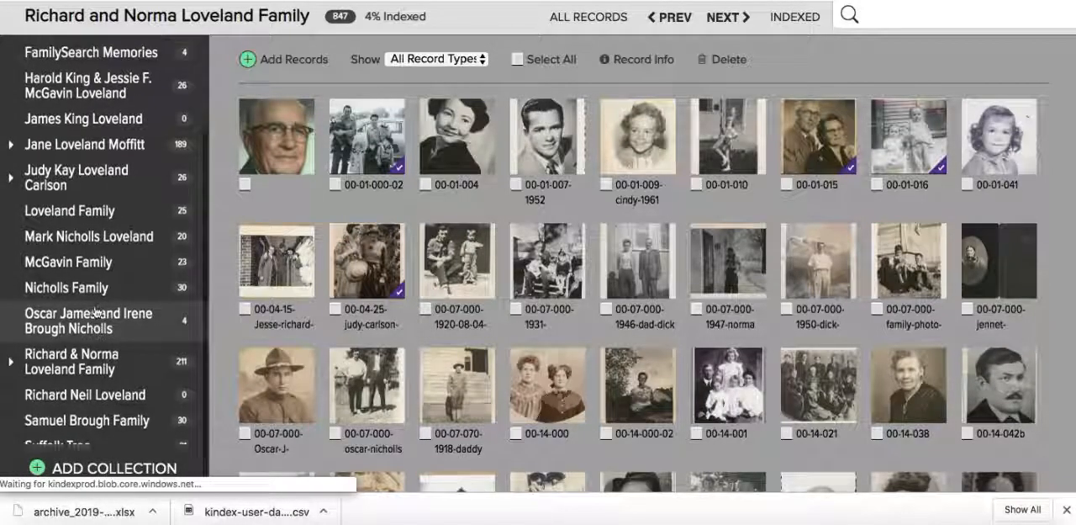
{"action": "scroll", "coordinate": [95, 312], "scroll_direction": "up", "scroll_amount": 3}
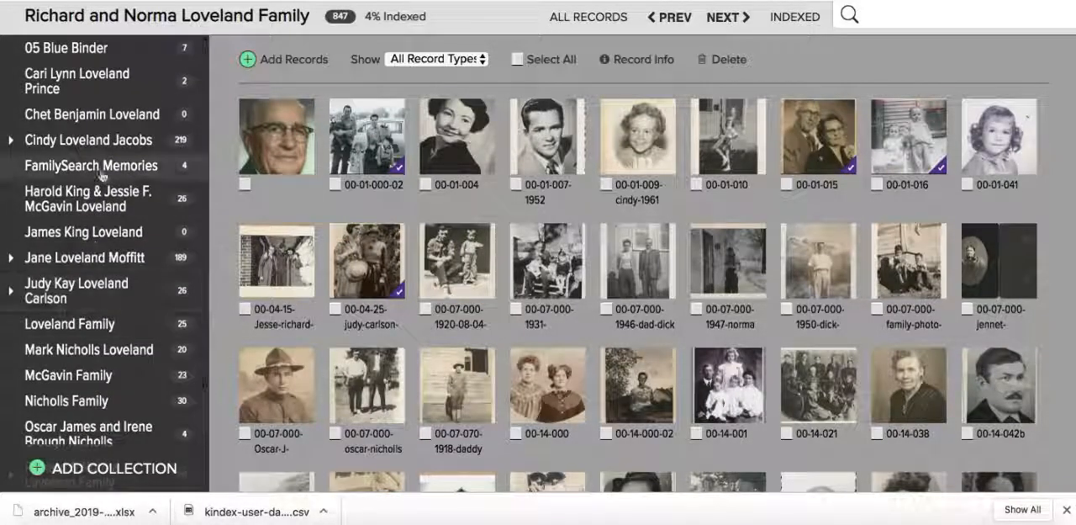
{"action": "left_click", "coordinate": [100, 171]}
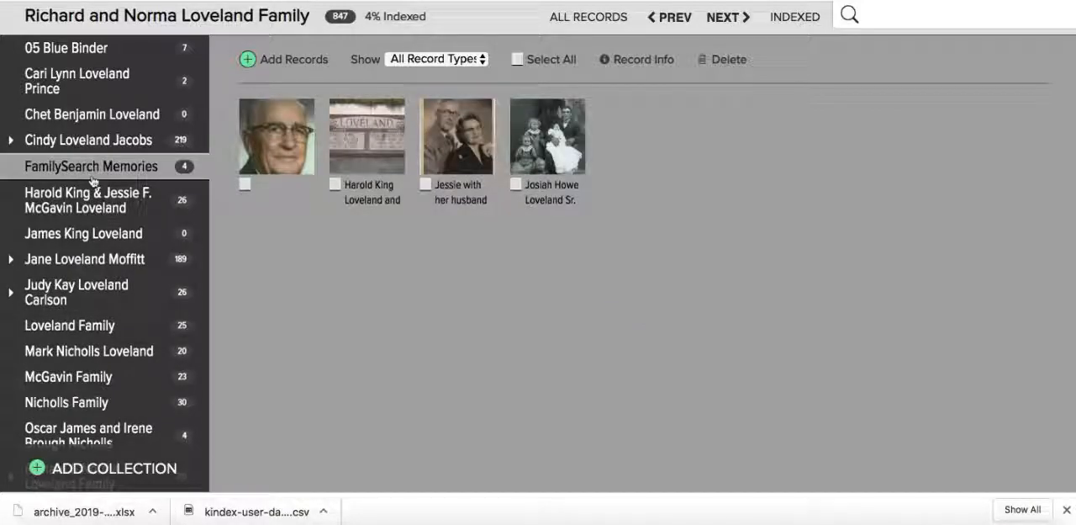
{"action": "left_click", "coordinate": [516, 184]}
{"action": "left_click", "coordinate": [425, 184]}
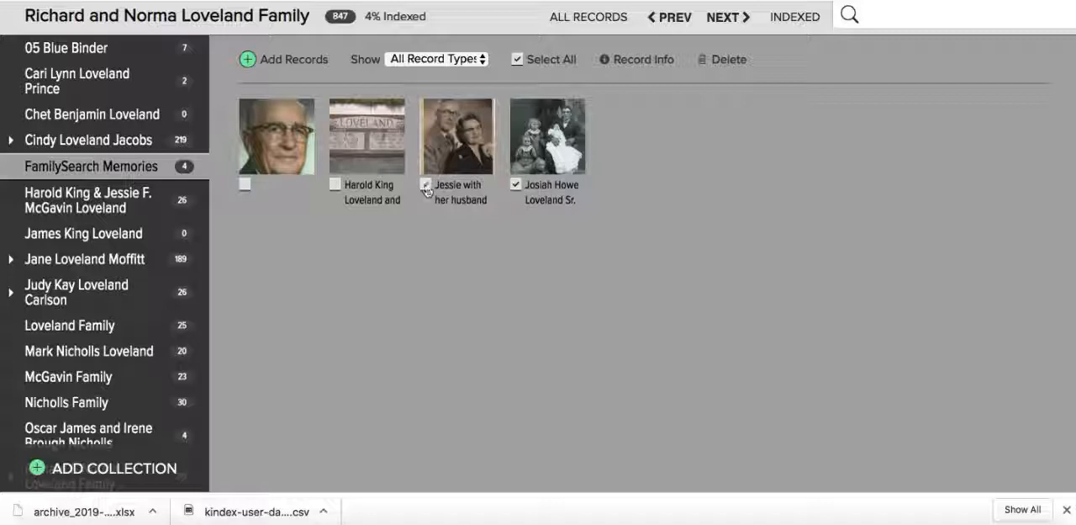
{"action": "left_click", "coordinate": [334, 184]}
{"action": "left_click", "coordinate": [244, 185]}
- Update the selected records' info, moving them to the collection listed directly below FamilySearch Memories and attaching them to the person whose memories were imported
{"action": "left_click", "coordinate": [652, 60]}
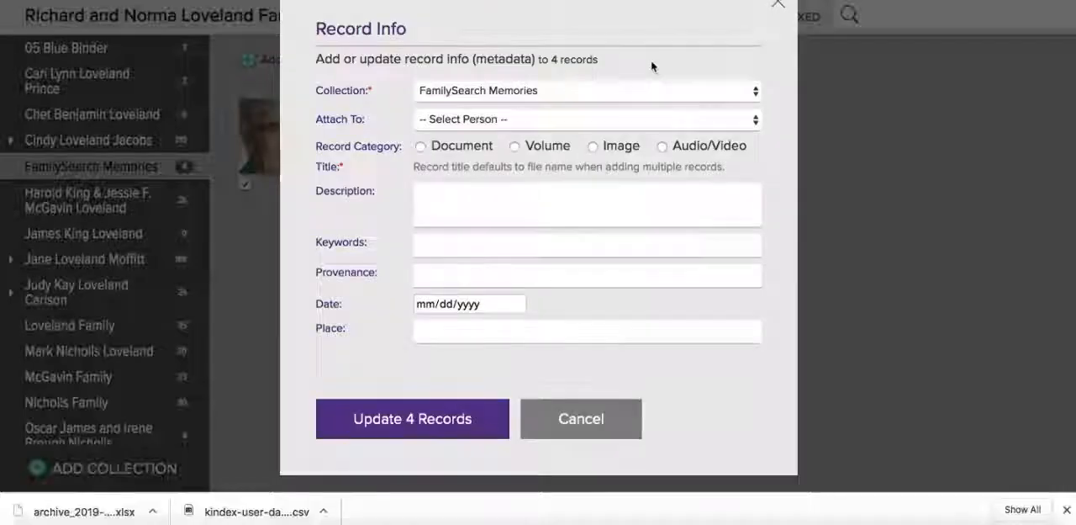
{"action": "left_click", "coordinate": [512, 120]}
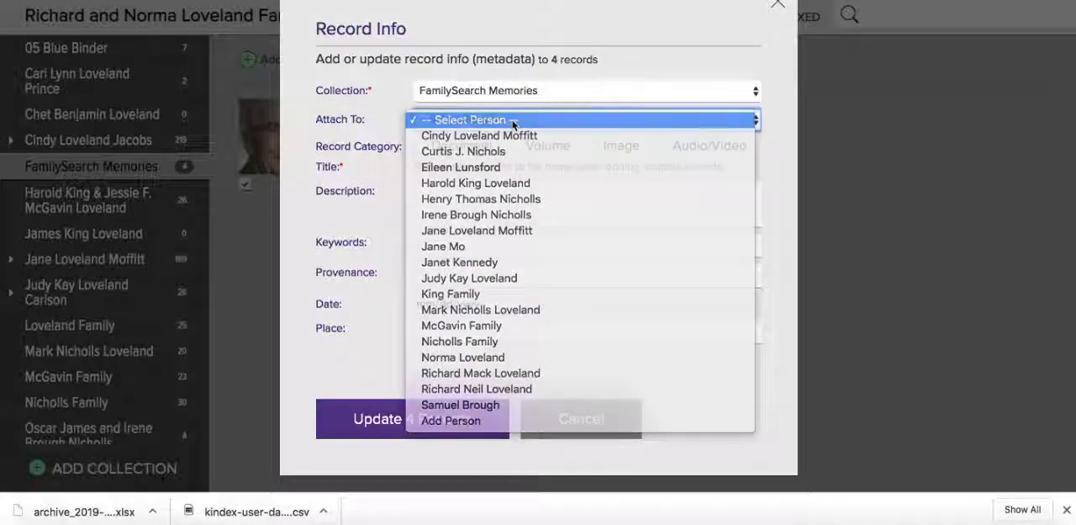
{"action": "left_click", "coordinate": [513, 92]}
{"action": "left_click", "coordinate": [509, 93]}
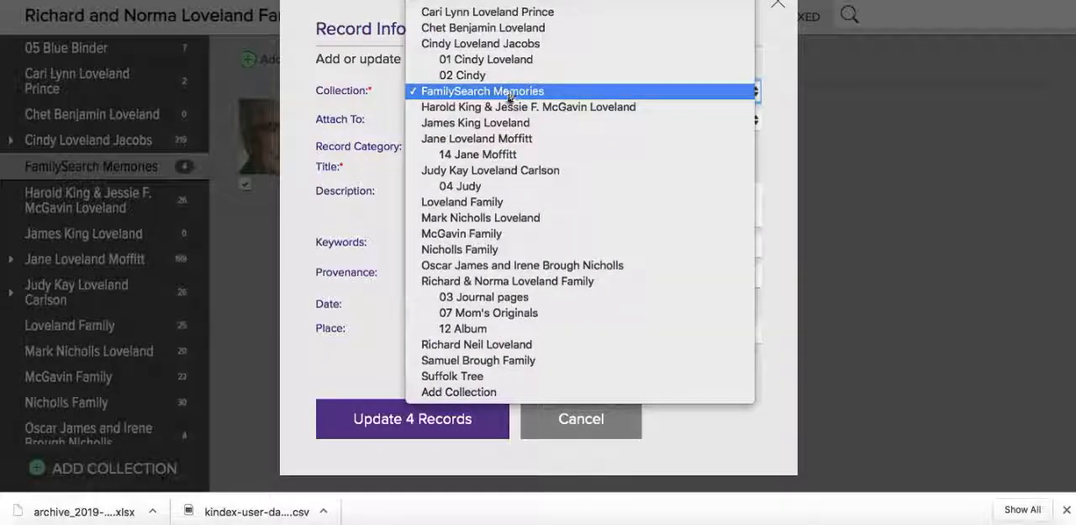
{"action": "left_click", "coordinate": [497, 106]}
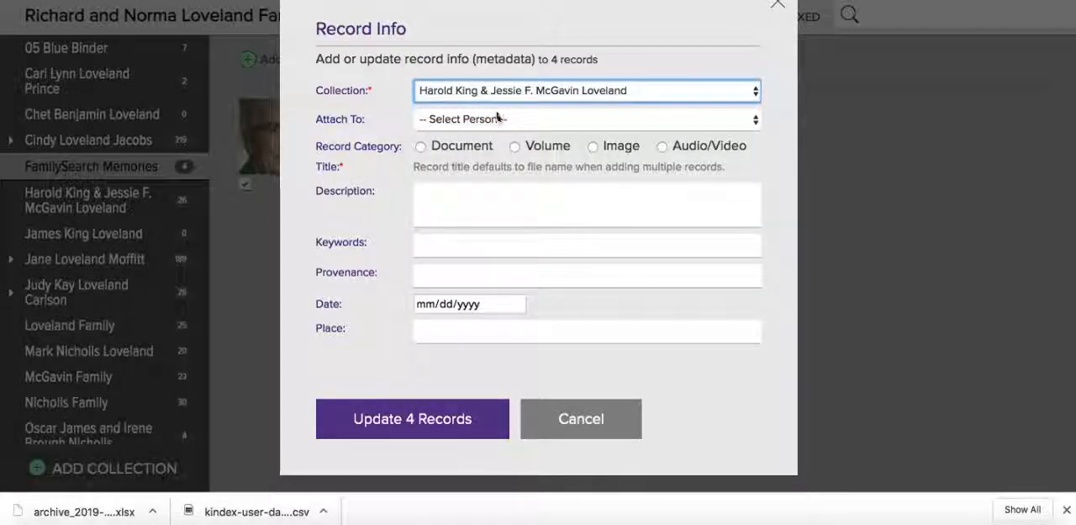
{"action": "left_click", "coordinate": [495, 121]}
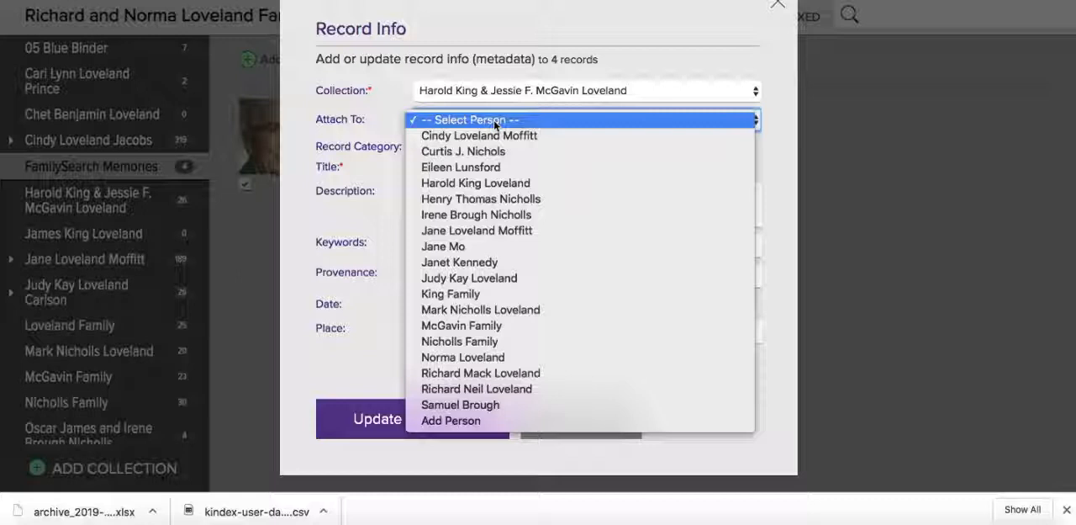
{"action": "left_click", "coordinate": [492, 182]}
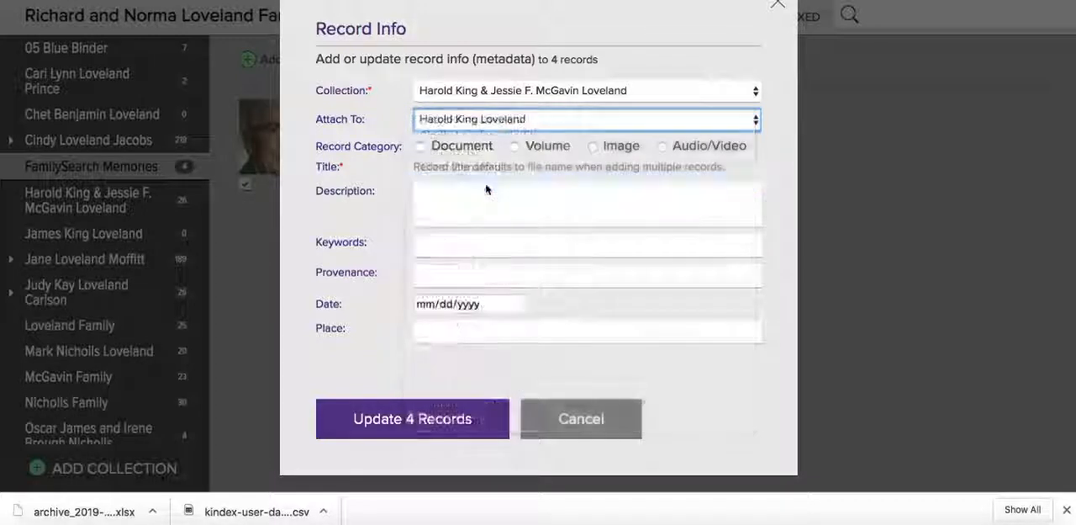
{"action": "left_click", "coordinate": [412, 418]}
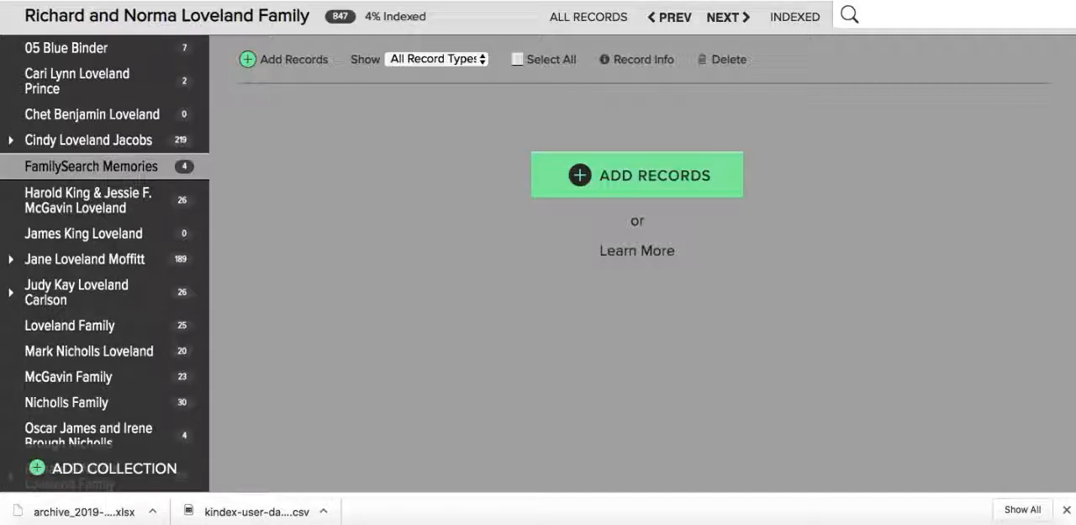
- Open the collection directly below FamilySearch Memories and look through its records for the moved memories
{"action": "left_click", "coordinate": [99, 200]}
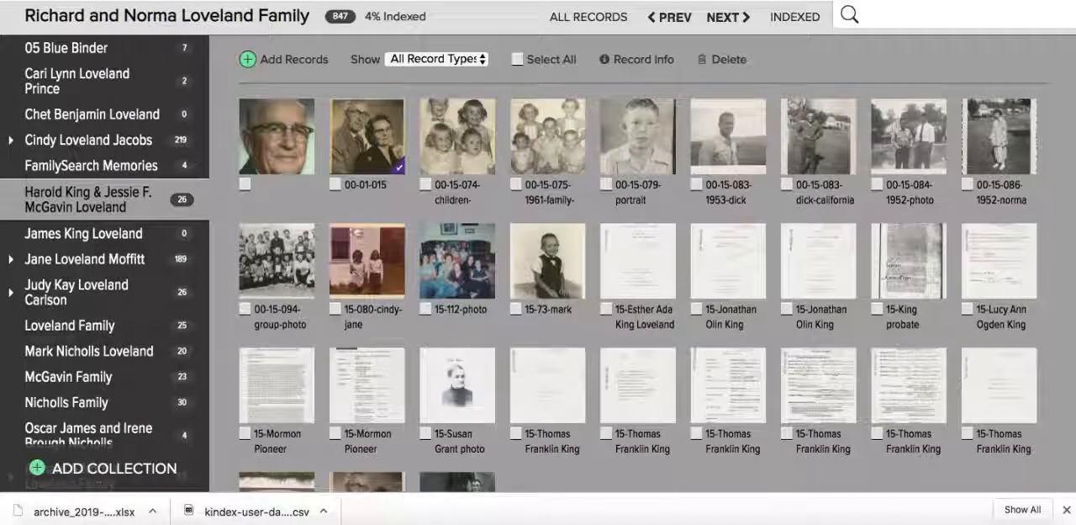
{"action": "scroll", "coordinate": [540, 443], "scroll_direction": "down", "scroll_amount": 3}
{"action": "scroll", "coordinate": [542, 444], "scroll_direction": "up", "scroll_amount": 3}
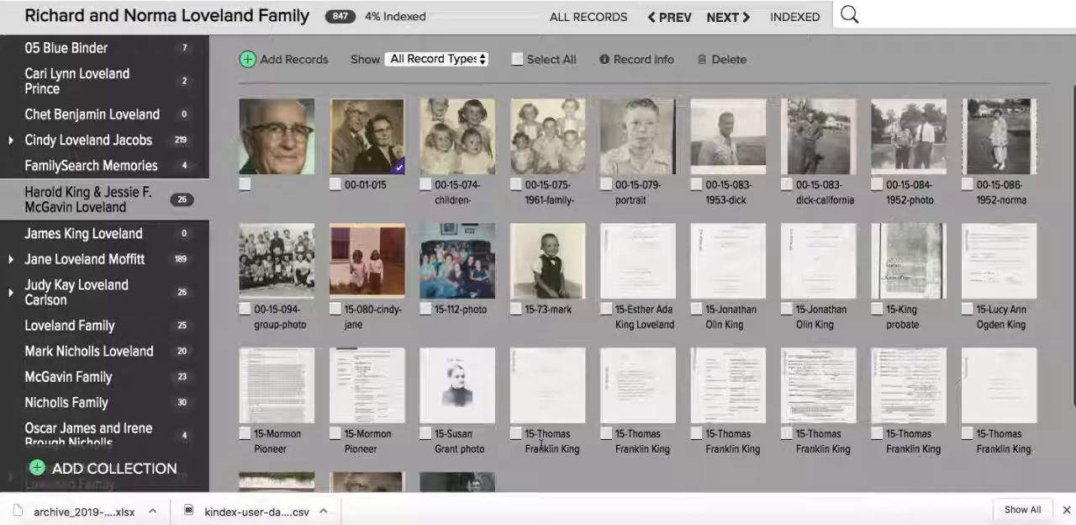
- Open the settings of the FamilySearch Memories collection and delete the collection, confirming both deletion questions
{"action": "left_click", "coordinate": [118, 166]}
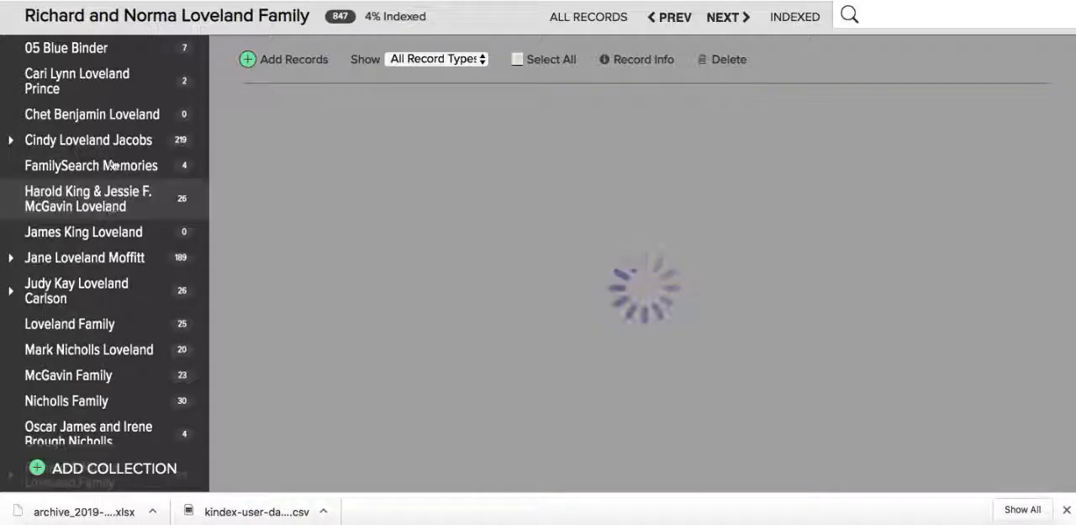
{"action": "left_click", "coordinate": [182, 166]}
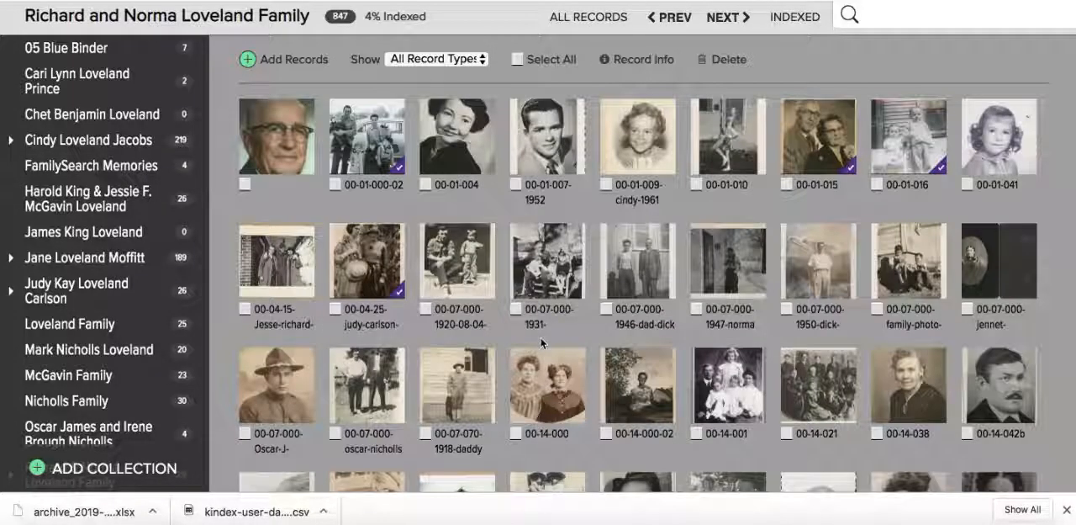
{"action": "left_click", "coordinate": [122, 166]}
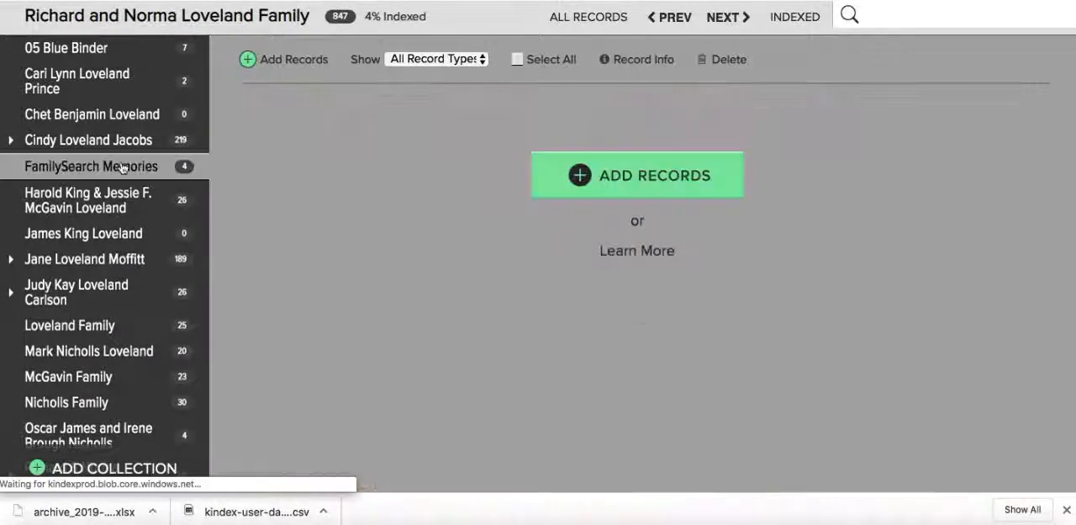
{"action": "left_click", "coordinate": [184, 167]}
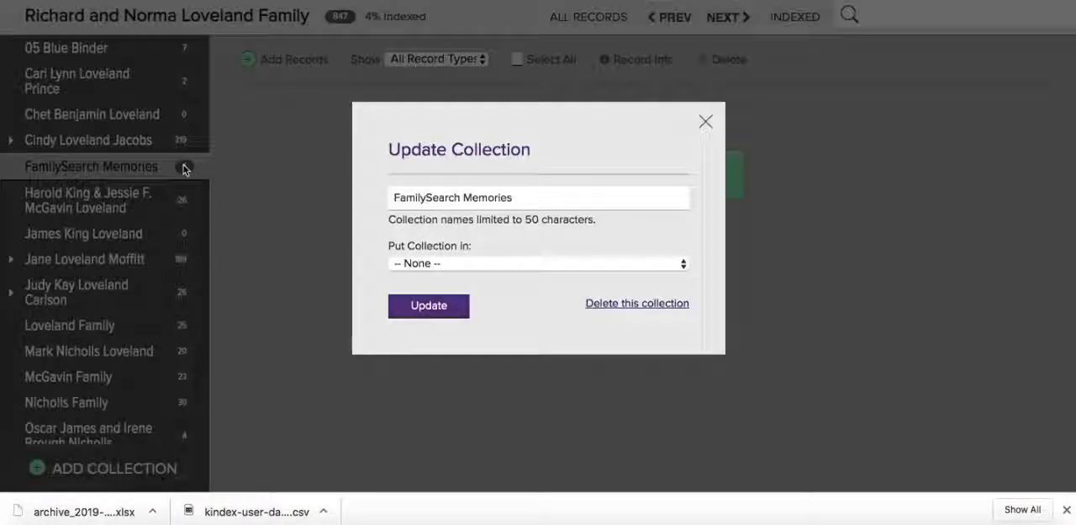
{"action": "left_click", "coordinate": [620, 305]}
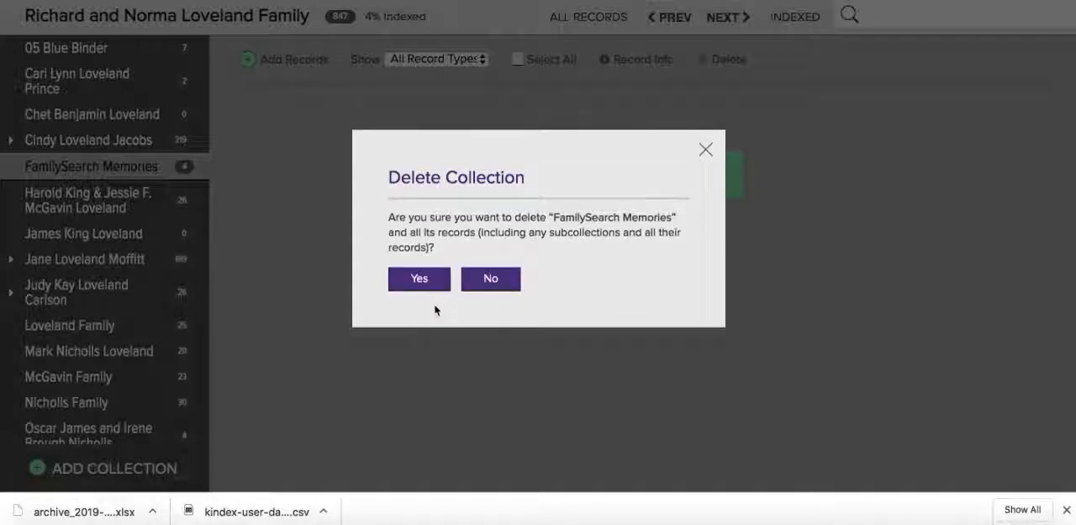
{"action": "left_click", "coordinate": [420, 285]}
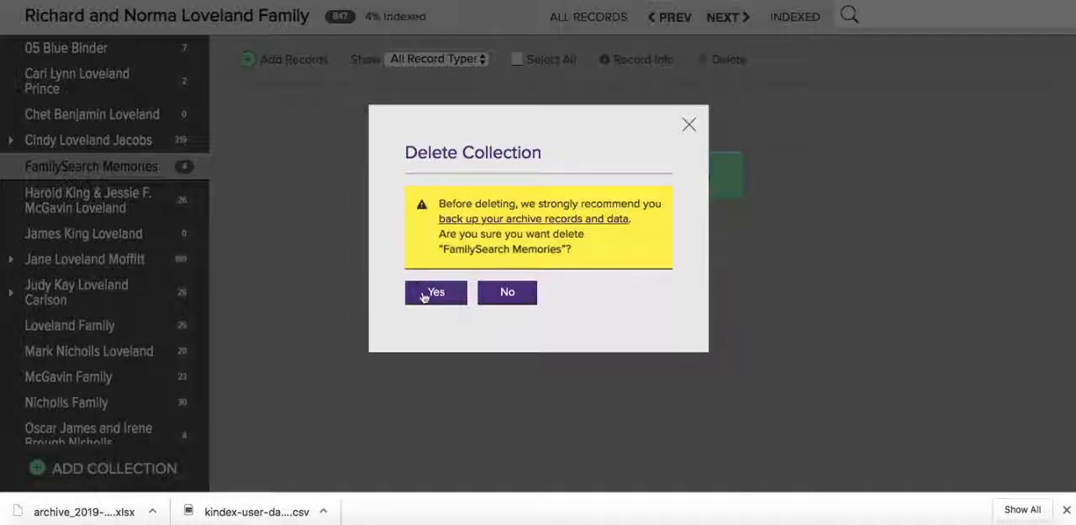
{"action": "left_click", "coordinate": [423, 294]}
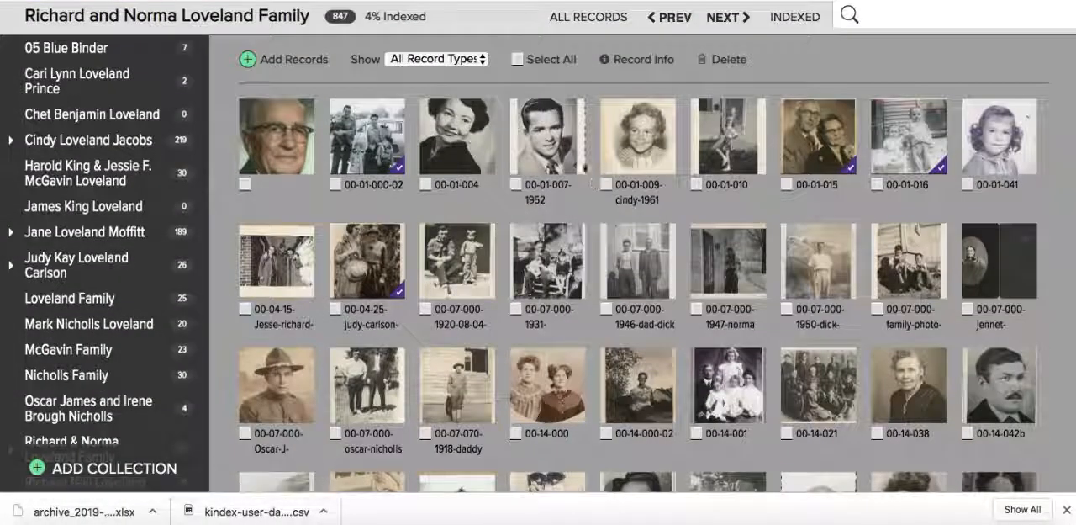
- Filter the archive's records to Images, switch the filter to Documents, and look through the documents for miscategorized photos
{"action": "left_click", "coordinate": [419, 61]}
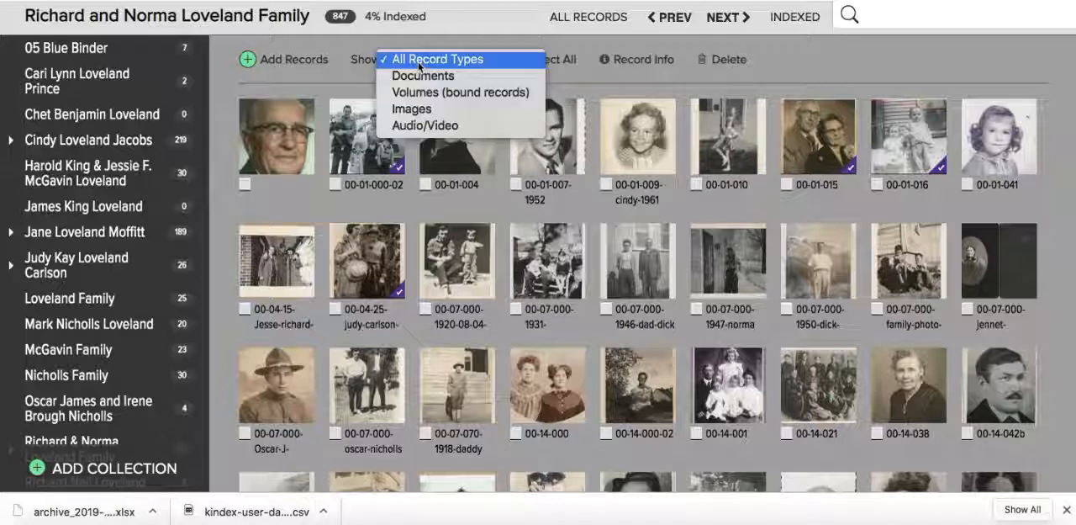
{"action": "left_click", "coordinate": [414, 109]}
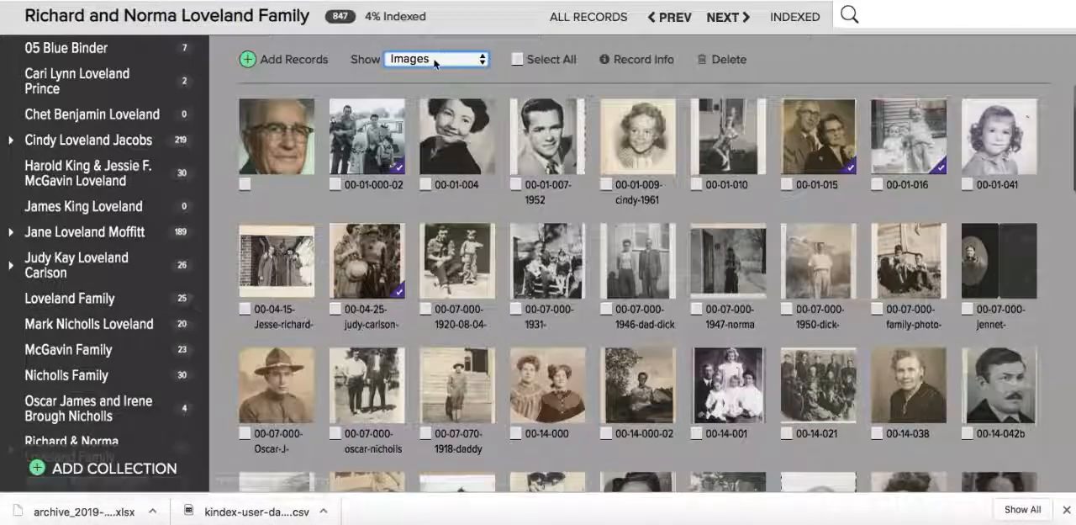
{"action": "left_click", "coordinate": [435, 59]}
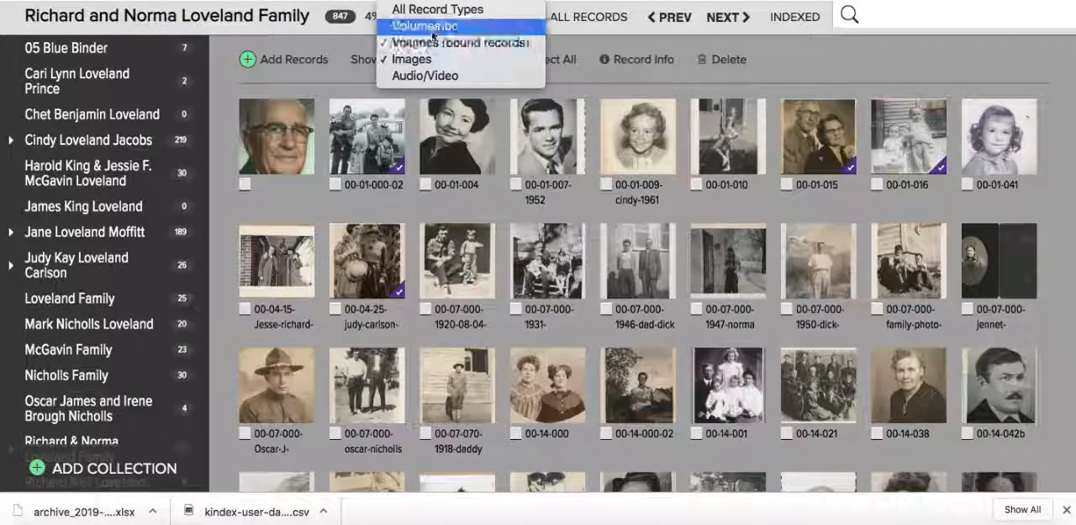
{"action": "left_click", "coordinate": [432, 29]}
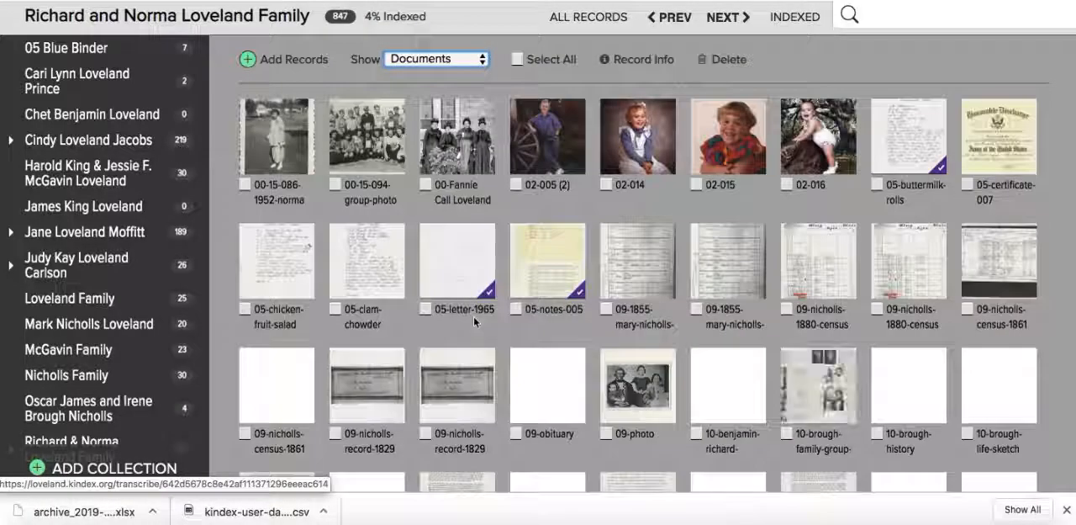
{"action": "scroll", "coordinate": [473, 316], "scroll_direction": "down", "scroll_amount": 3}
{"action": "scroll", "coordinate": [474, 316], "scroll_direction": "up", "scroll_amount": 5}
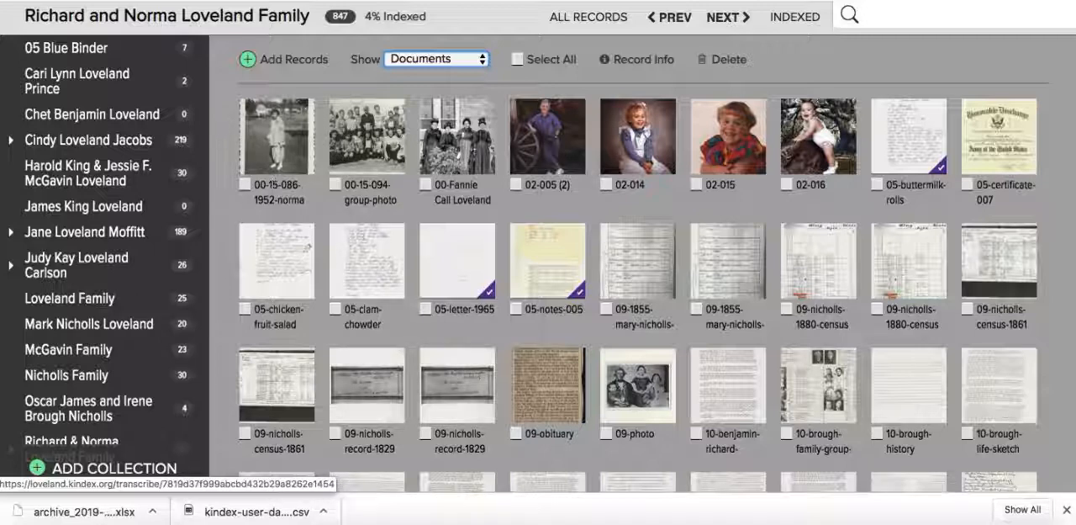
- Select the first seven records in the document list, all photos, and change their record category to Image
{"action": "left_click", "coordinate": [244, 184]}
{"action": "left_click", "coordinate": [335, 184]}
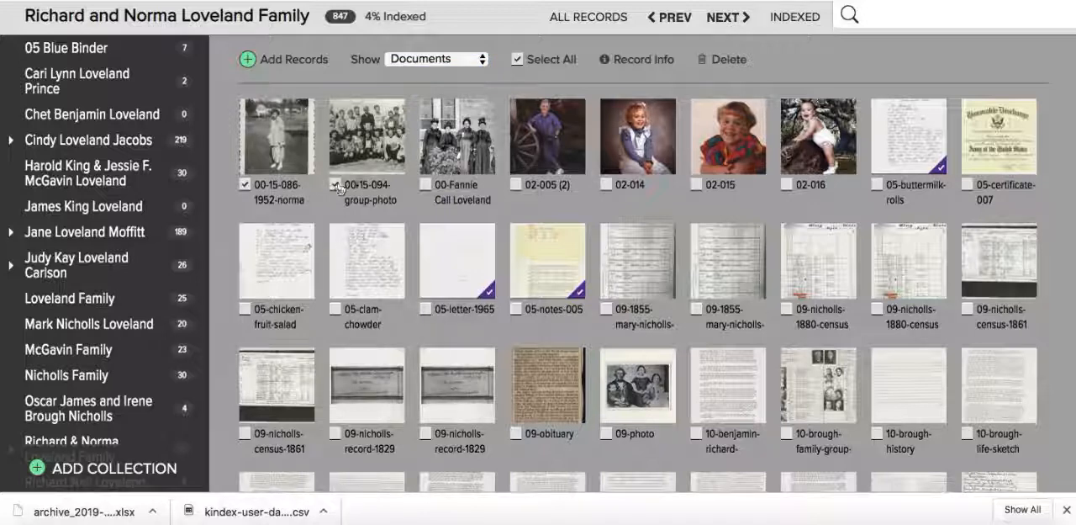
{"action": "left_click", "coordinate": [426, 184]}
{"action": "left_click", "coordinate": [516, 187]}
{"action": "left_click", "coordinate": [697, 186]}
{"action": "left_click", "coordinate": [788, 186]}
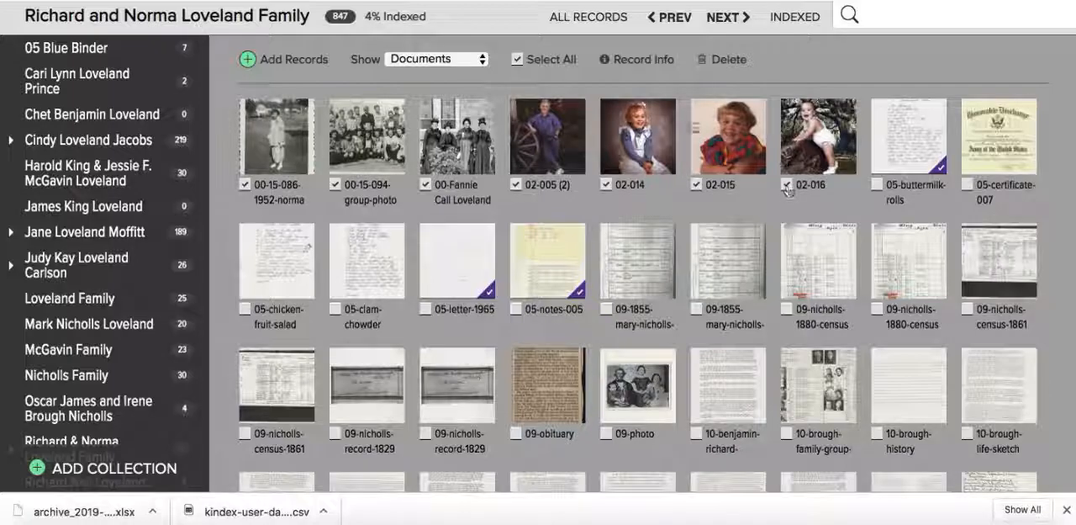
{"action": "left_click", "coordinate": [631, 59]}
{"action": "left_click", "coordinate": [594, 147]}
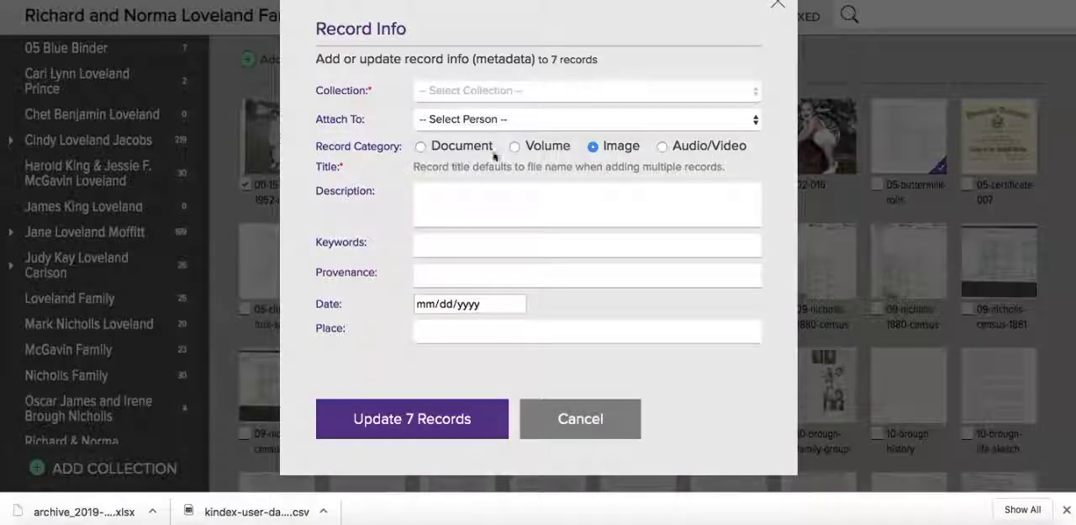
{"action": "left_click", "coordinate": [438, 419]}
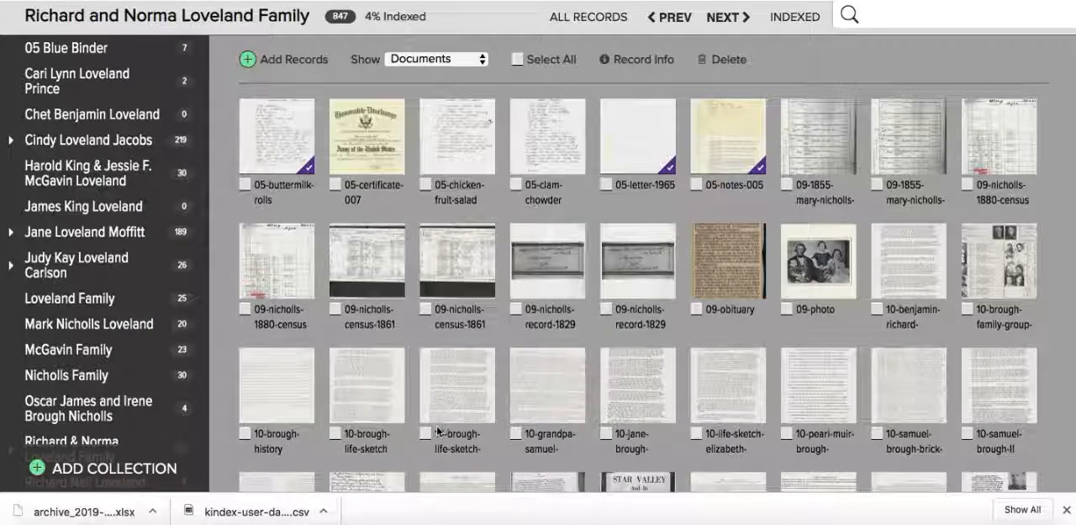
- Look through the updated document list, set the filter back to All Record Types, and browse the full archive
{"action": "scroll", "coordinate": [492, 263], "scroll_direction": "down", "scroll_amount": 3}
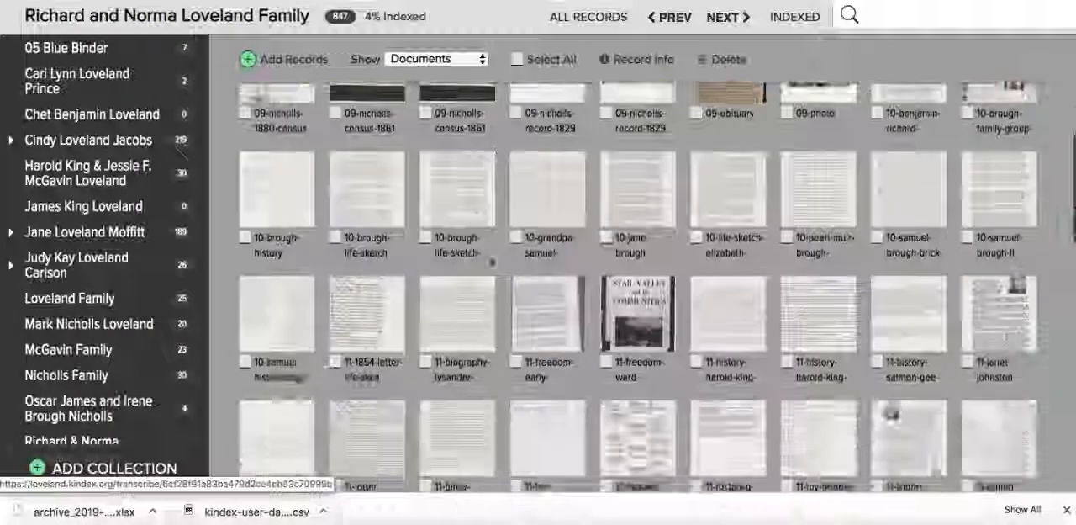
{"action": "scroll", "coordinate": [492, 263], "scroll_direction": "up", "scroll_amount": 3}
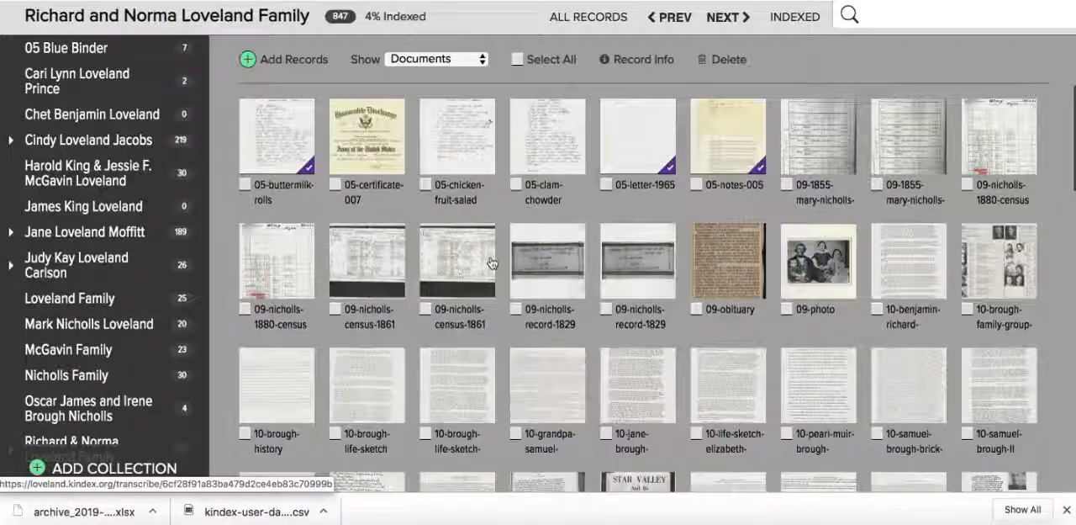
{"action": "left_click", "coordinate": [428, 62]}
{"action": "left_click", "coordinate": [427, 62]}
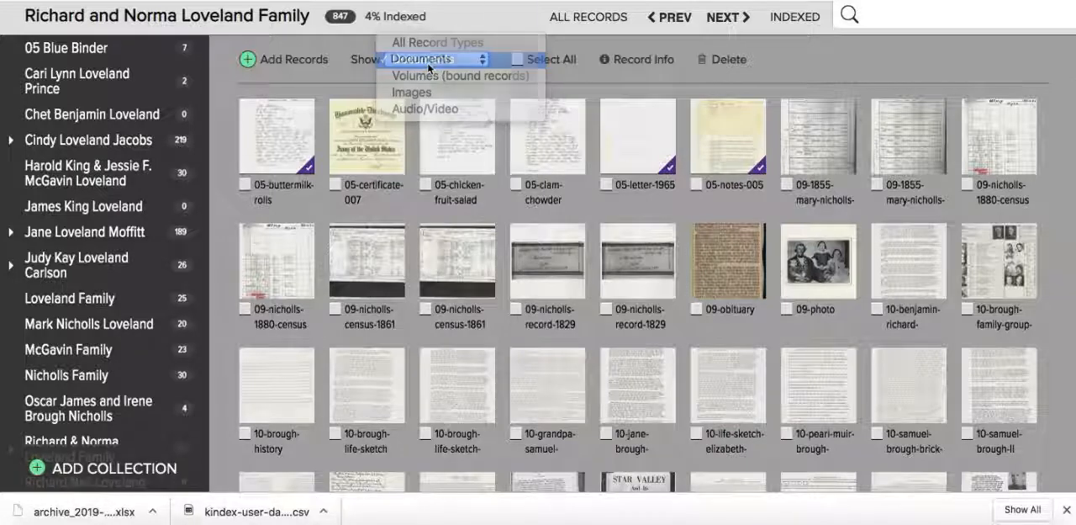
{"action": "left_click", "coordinate": [808, 71]}
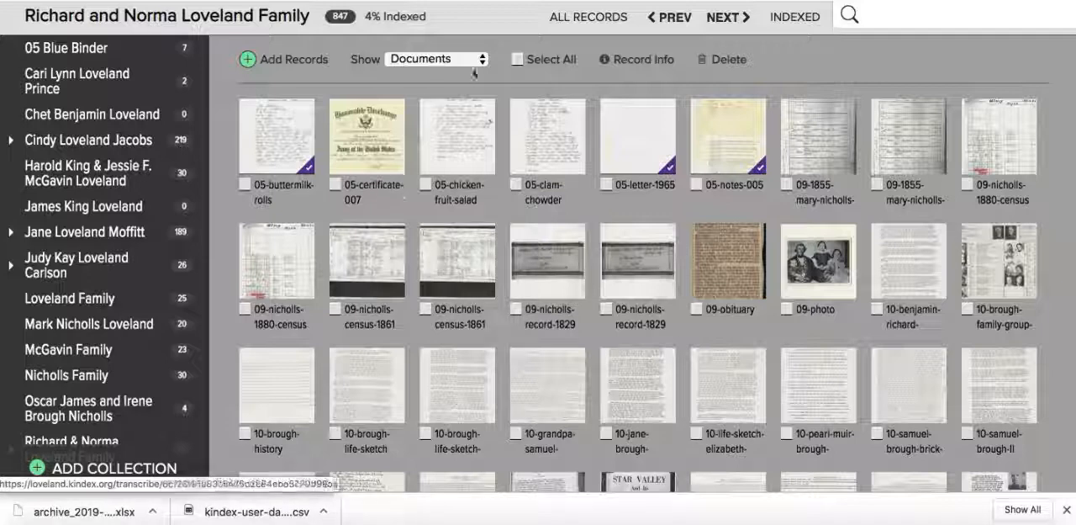
{"action": "left_click", "coordinate": [422, 64]}
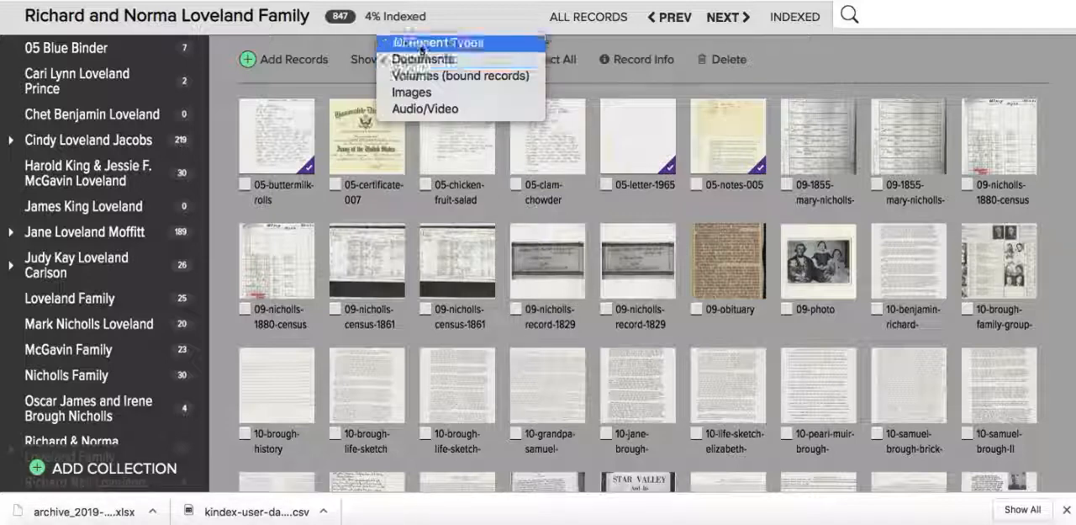
{"action": "left_click", "coordinate": [422, 42]}
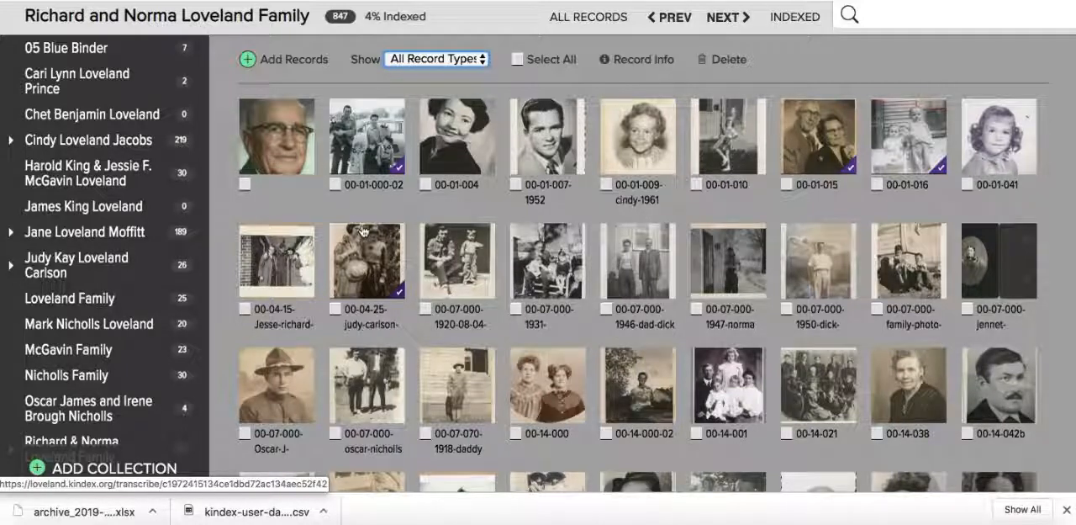
{"action": "scroll", "coordinate": [363, 230], "scroll_direction": "down", "scroll_amount": 10}
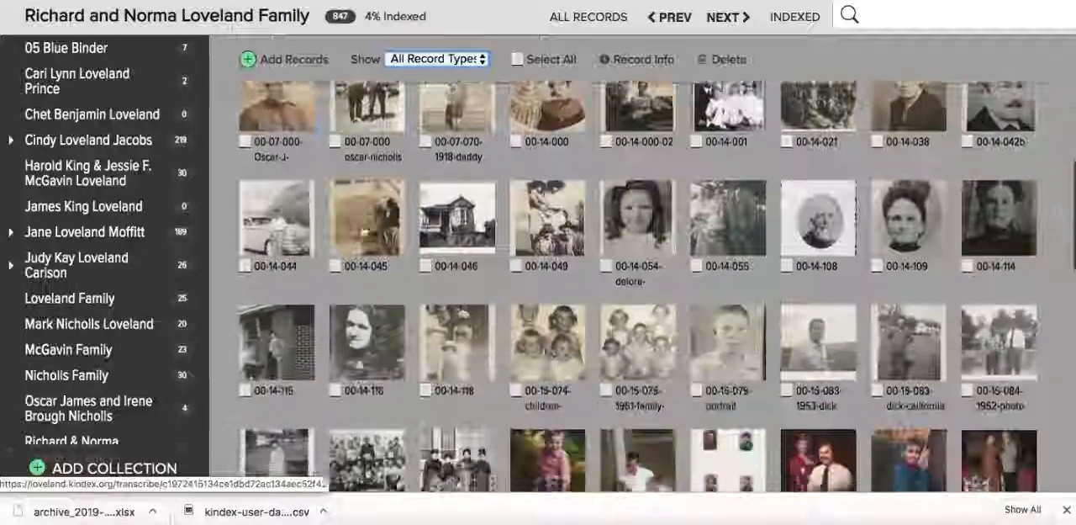
{"action": "scroll", "coordinate": [363, 230], "scroll_direction": "up", "scroll_amount": 15}
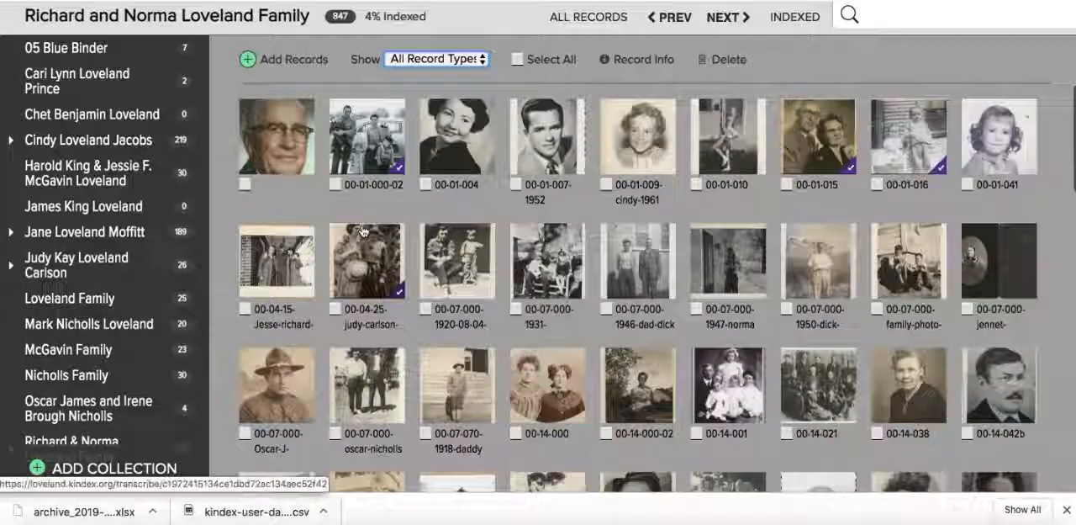